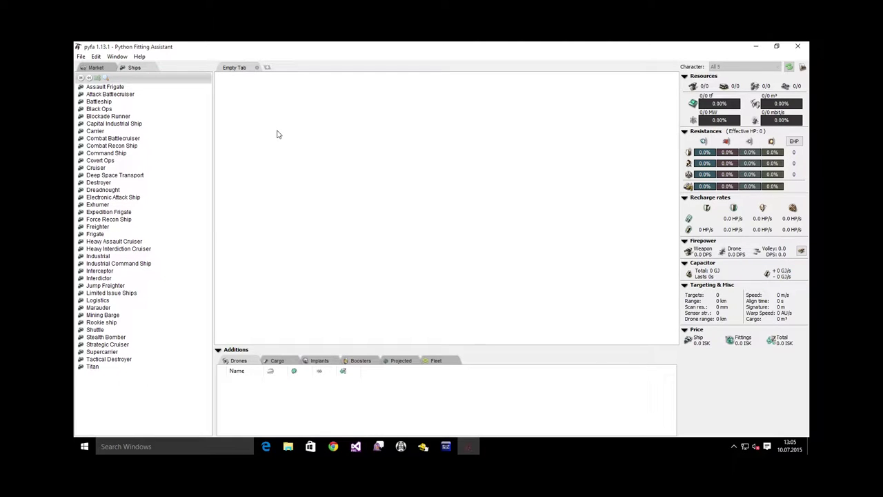
# Step: Create a new character named A Newbee in the Character Editor and open its API settings
pyautogui.click(124, 58)
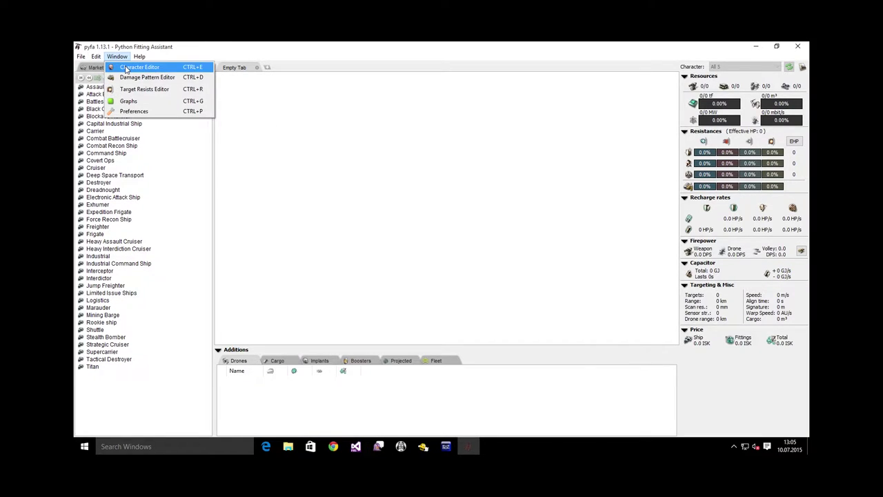
pyautogui.click(126, 69)
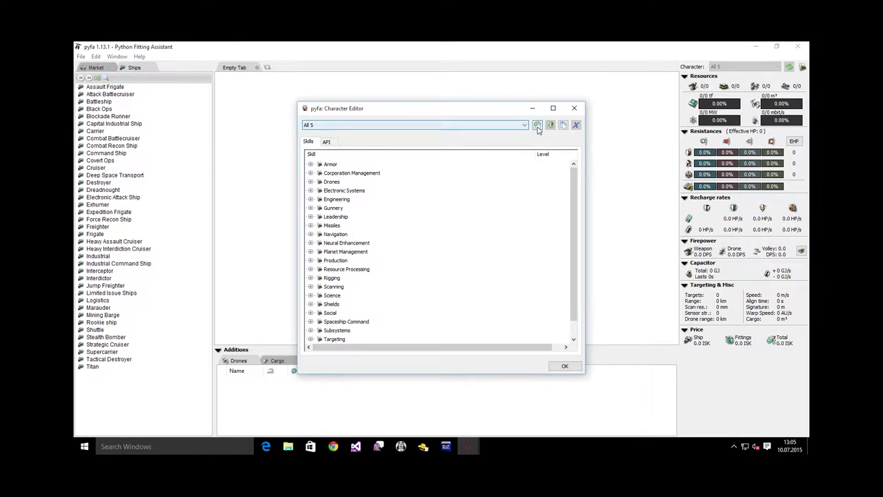
pyautogui.click(536, 125)
pyautogui.write('A Newbee')
pyautogui.press('Return')
pyautogui.click(326, 142)
pyautogui.click(350, 154)
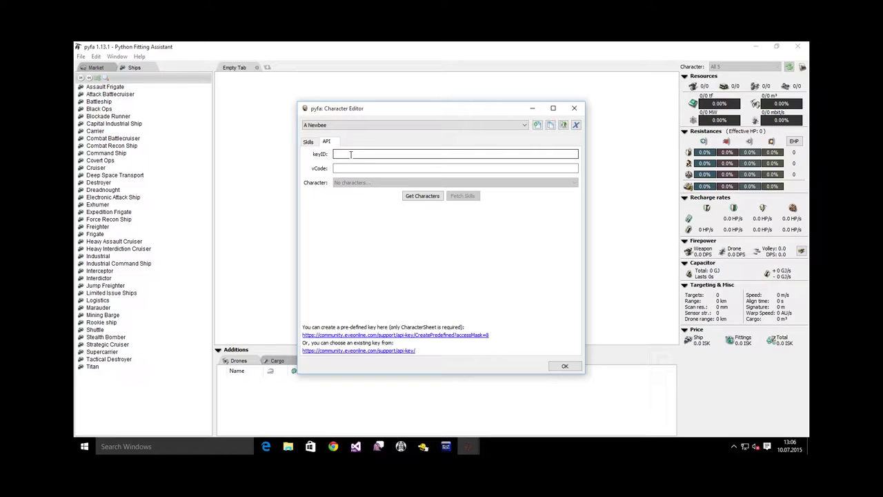
# Step: On the EVE site's predefined key page, create a character API key named Pyfa with no expiry
pyautogui.click(435, 336)
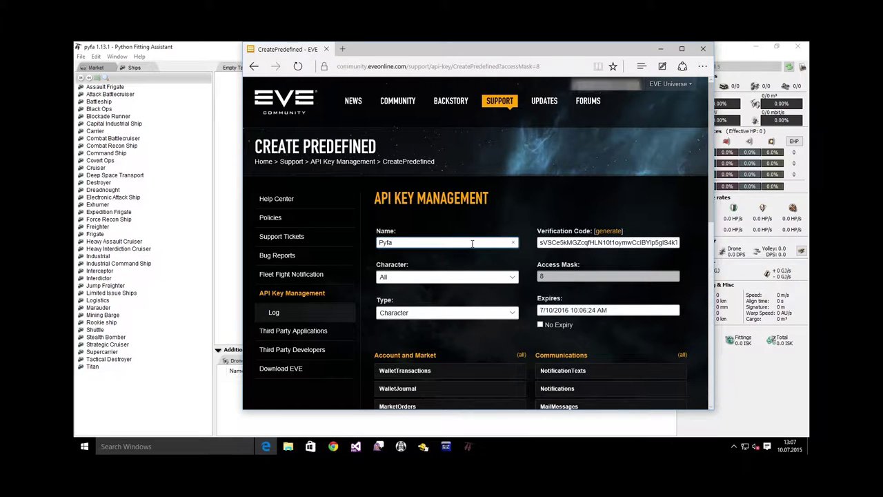
pyautogui.click(540, 325)
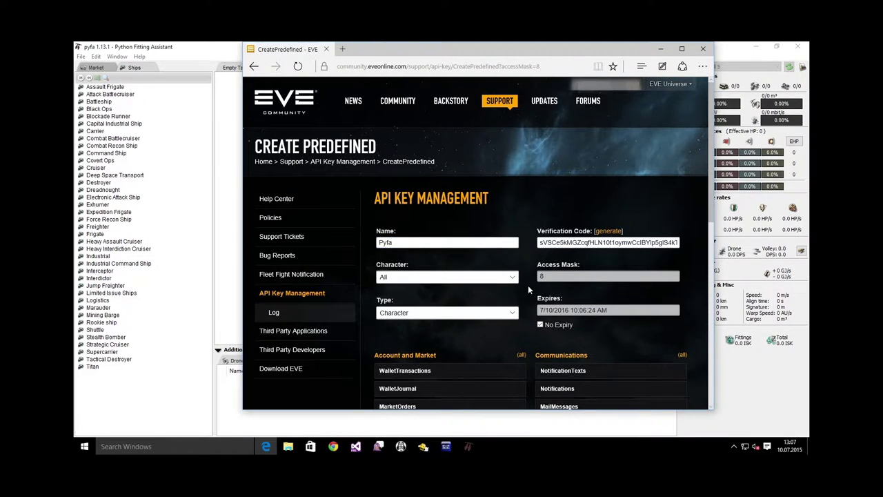
pyautogui.scroll(-5, 527, 285)
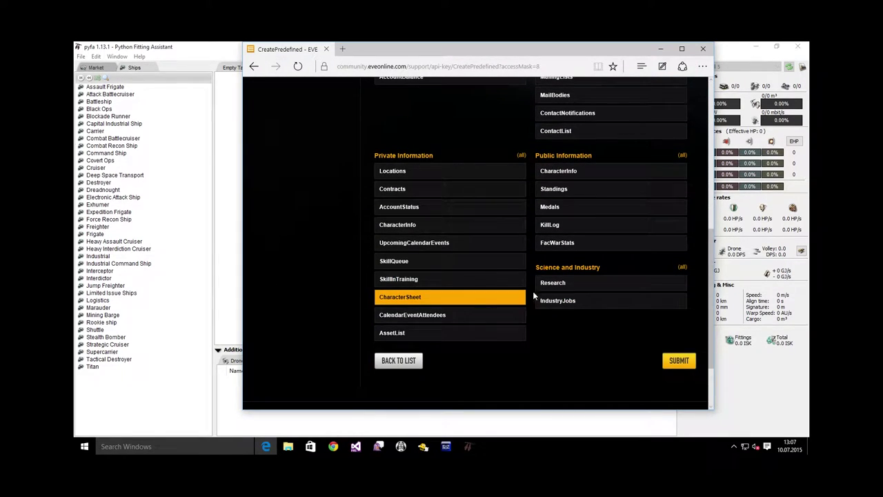
pyautogui.click(679, 360)
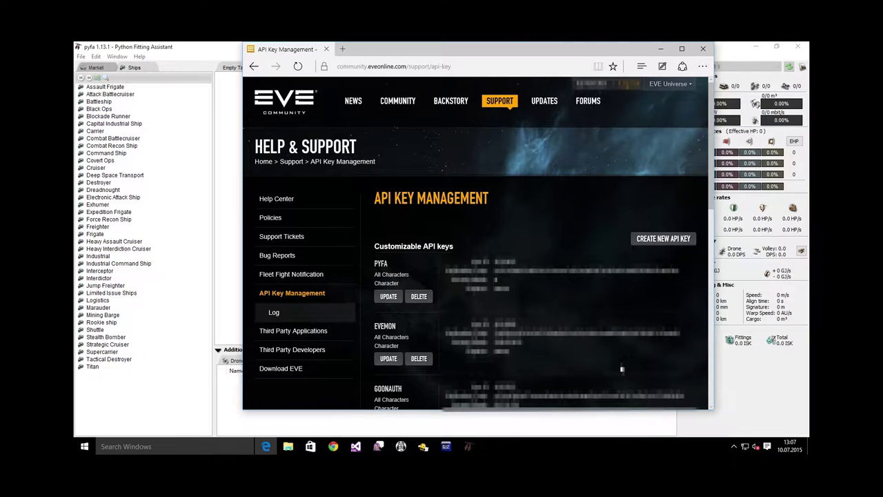
# Step: Copy the Pyfa key's ID and verification code into the character's API settings and retrieve the account's characters
pyautogui.doubleClick(504, 263)
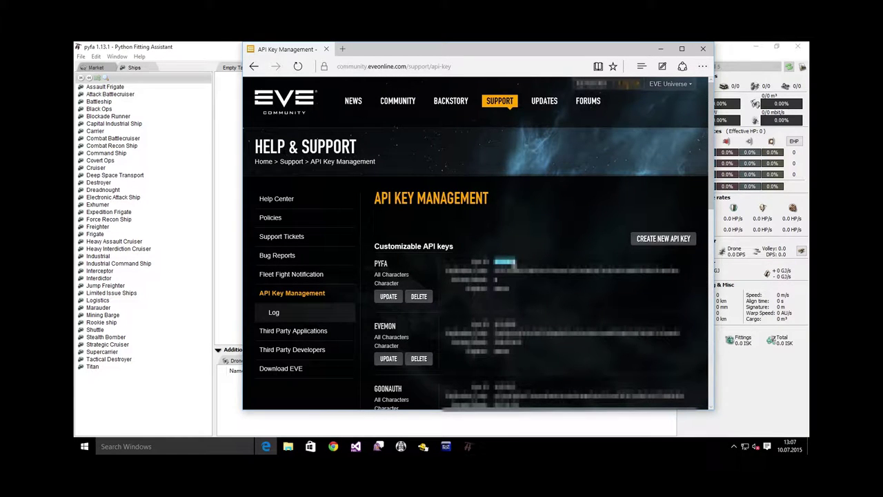
pyautogui.hotkey('alt', 'Tab')
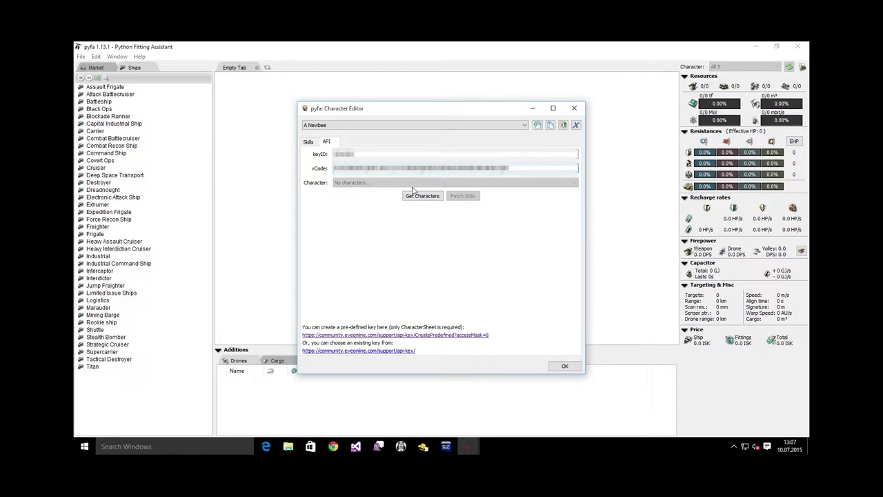
pyautogui.click(417, 195)
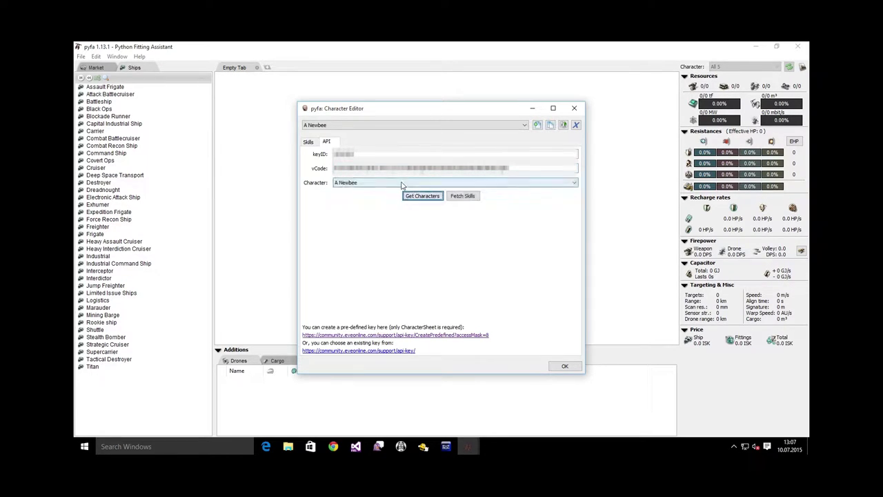
# Step: Select A Newbee as the API character, fetch its skills and close the Character Editor
pyautogui.click(379, 183)
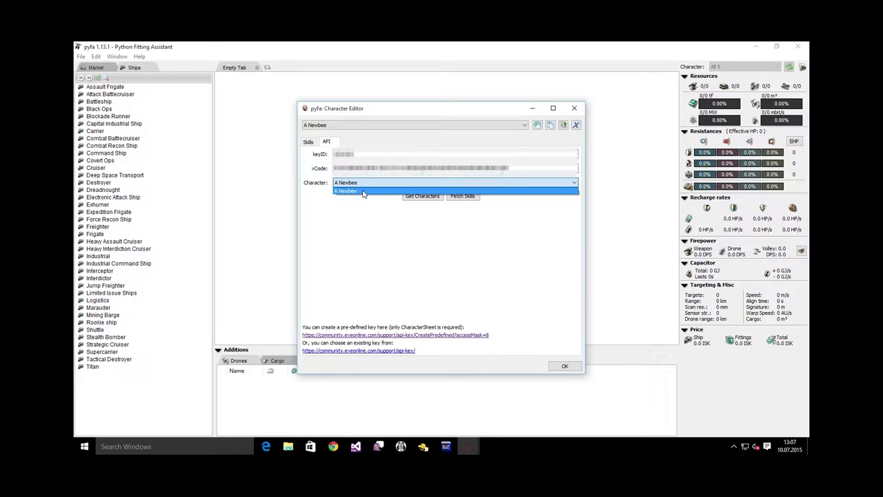
pyautogui.click(370, 189)
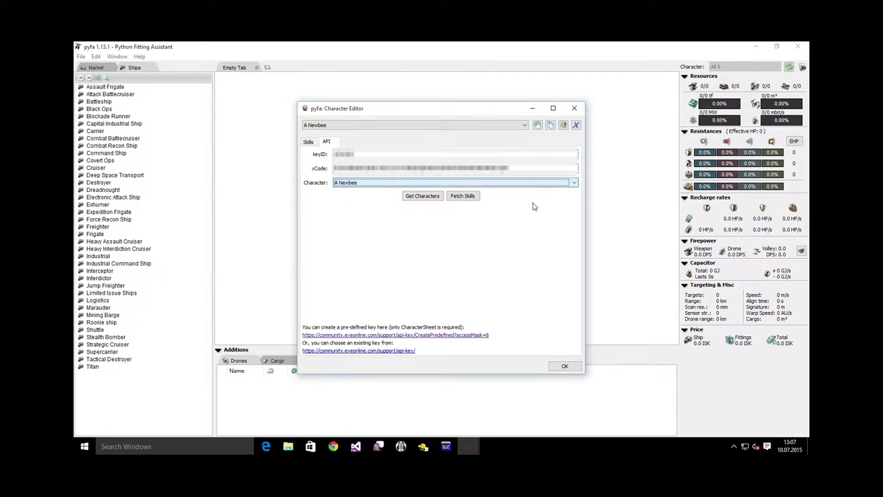
pyautogui.click(471, 197)
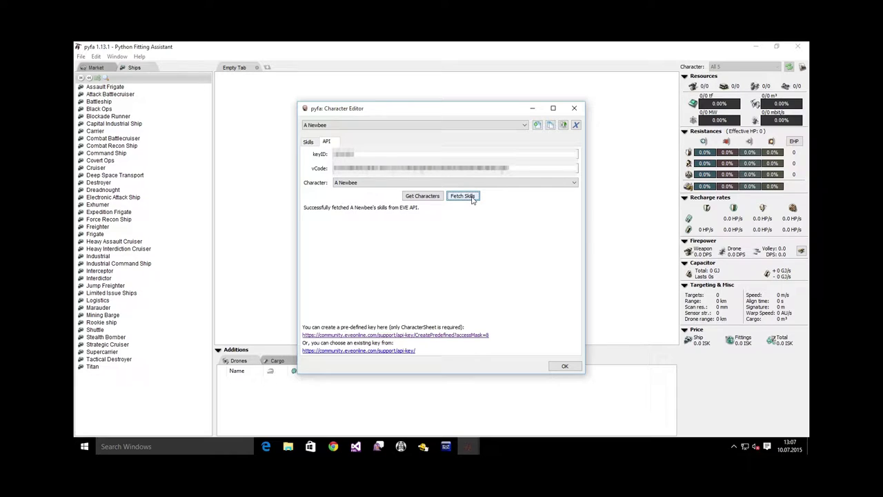
pyautogui.click(562, 365)
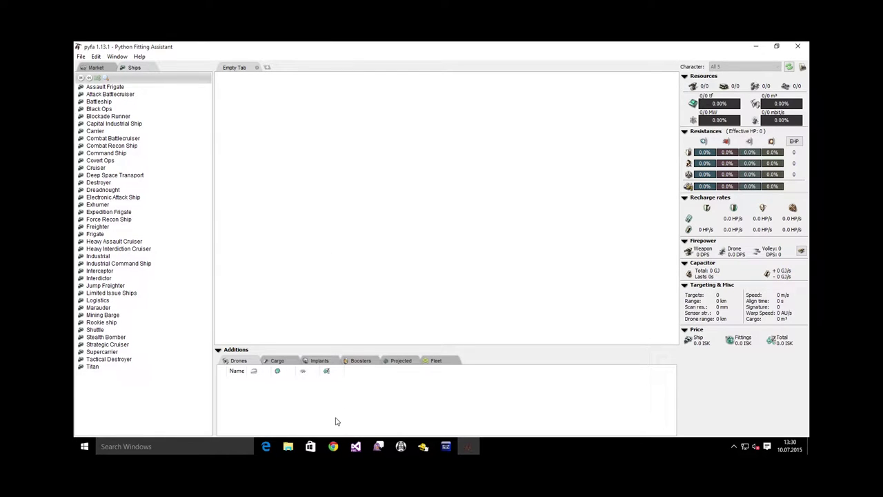
# Step: In Chrome, reveal the MWD Hawk fit in the Cawkfleet forum post and copy its EFT text, from the Hawk header to the last ammo line
pyautogui.click(333, 446)
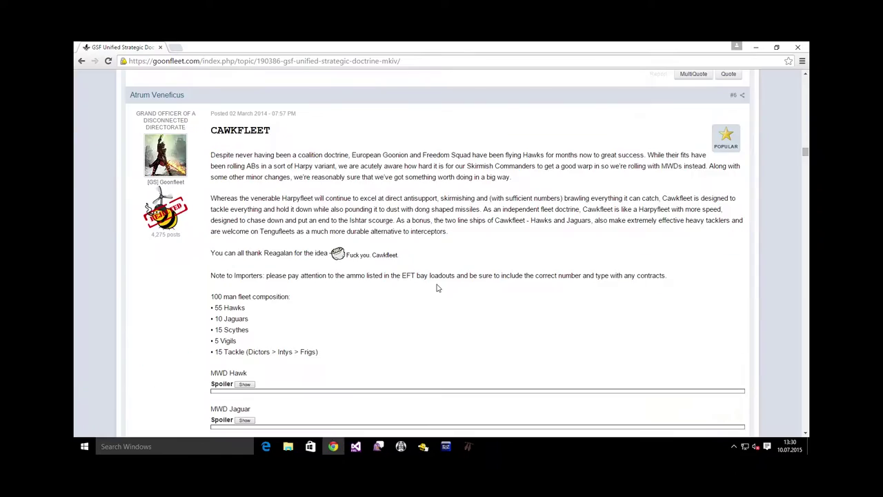
pyautogui.click(244, 384)
pyautogui.scroll(-8, 442, 276)
pyautogui.moveTo(315, 400); pyautogui.dragTo(202, 163)
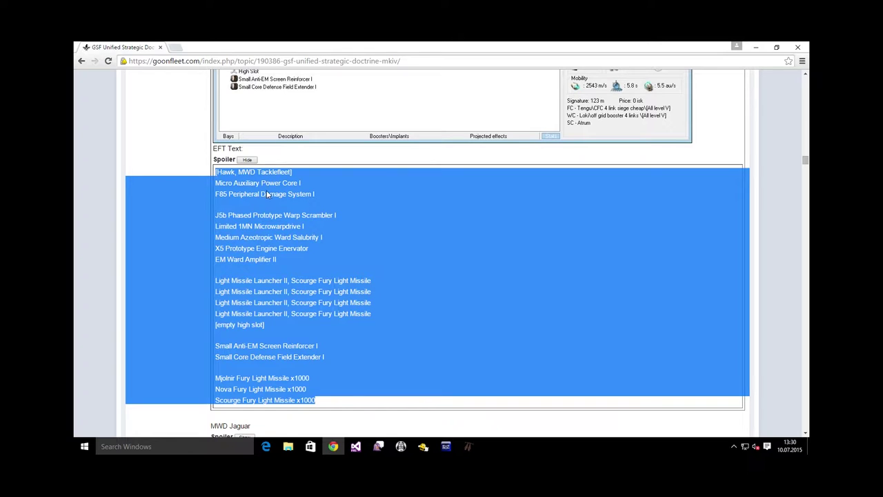
# Step: Switch to pyfa and import the copied Hawk fit from the clipboard
pyautogui.click(468, 446)
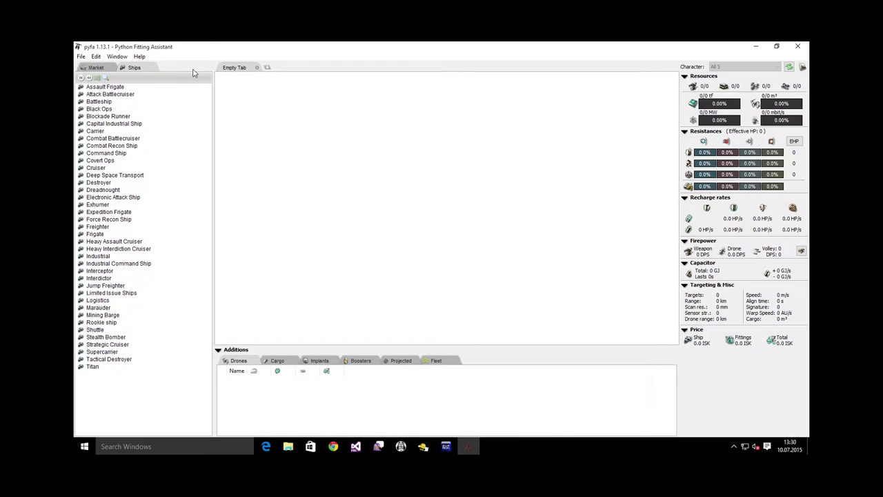
pyautogui.click(97, 56)
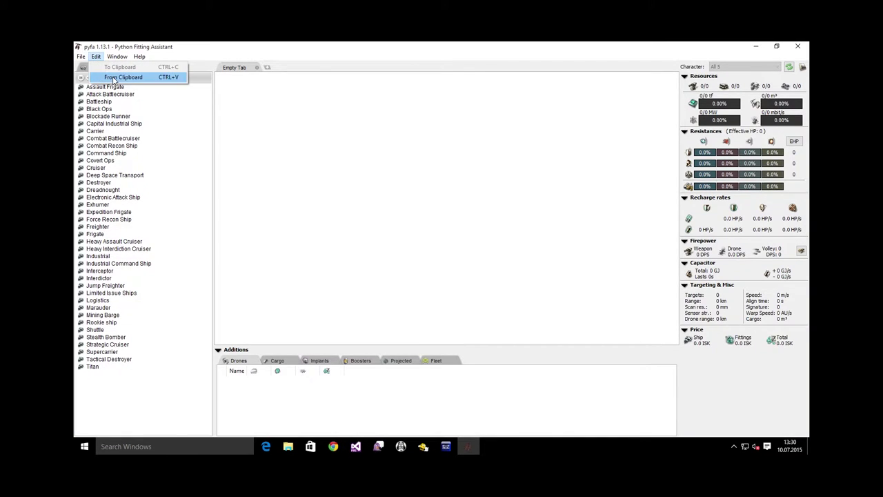
pyautogui.click(110, 77)
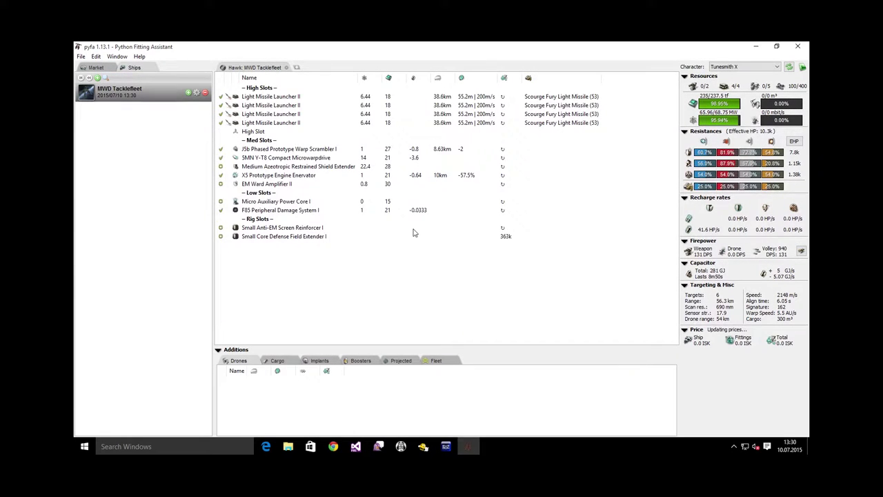
# Step: Review the Hawk's trait bonuses in its ship stats, then close the stats window
pyautogui.rightClick(291, 254)
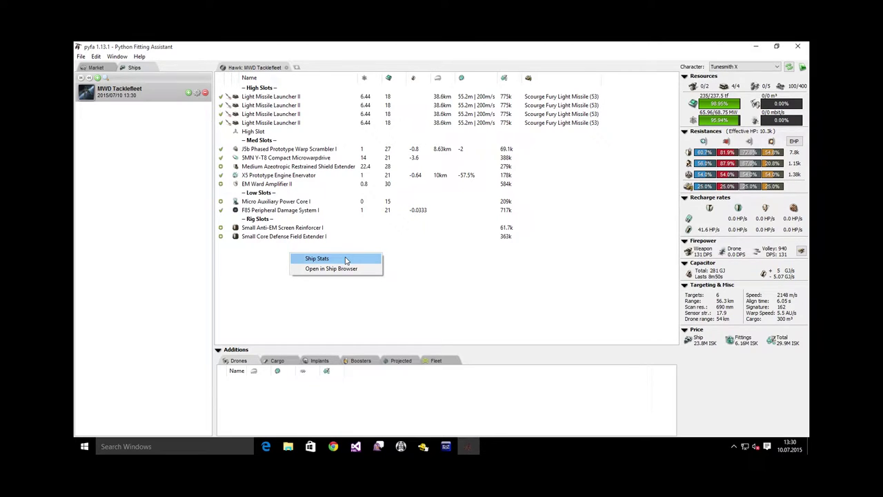
pyautogui.click(346, 260)
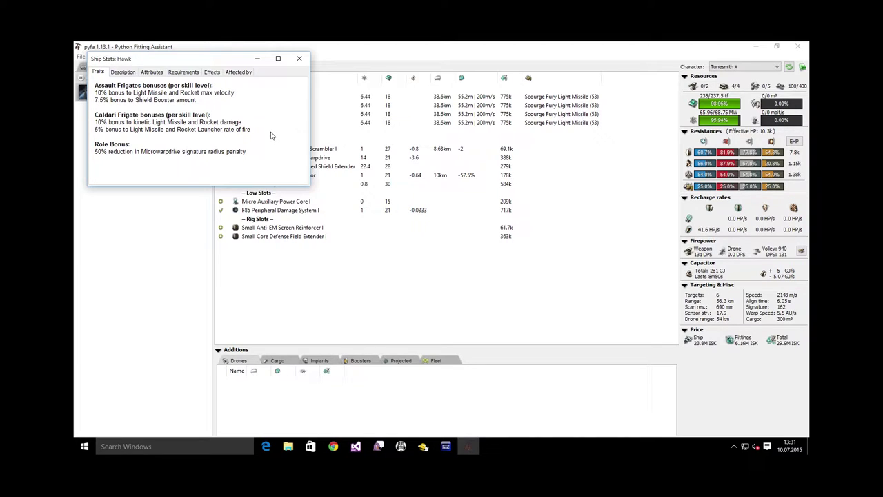
pyautogui.click(299, 58)
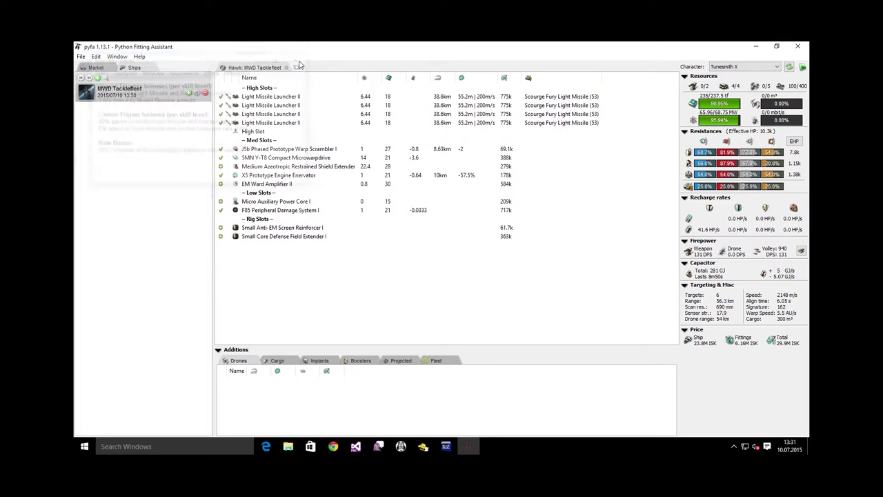
# Step: Examine the Hawk's high and med slot modules, from the Light Missile Launcher II to the EM Ward Amplifier II
pyautogui.click(298, 97)
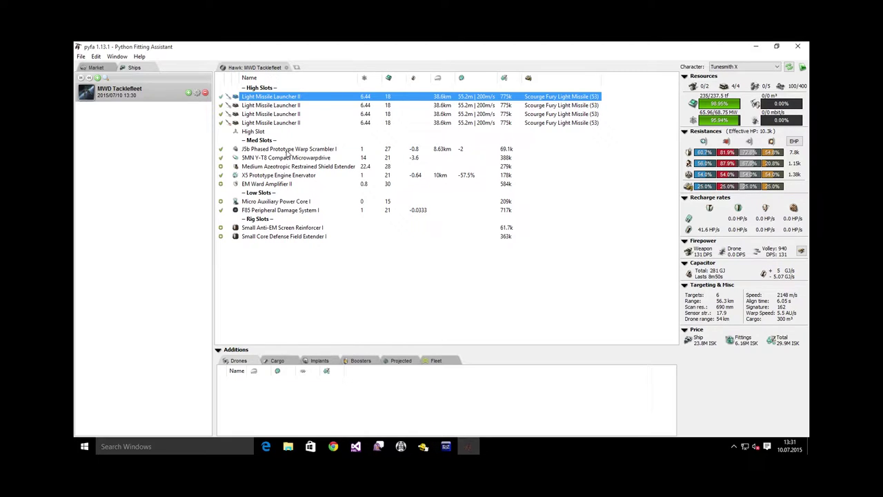
pyautogui.click(288, 151)
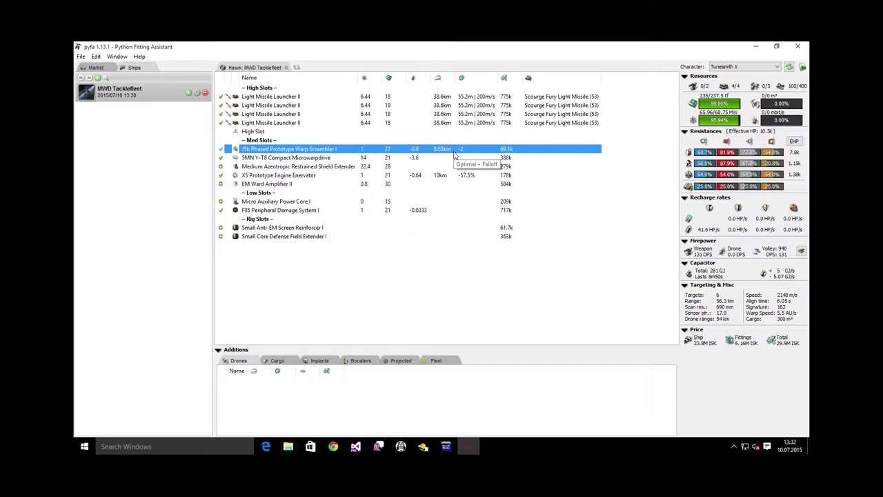
pyautogui.click(322, 159)
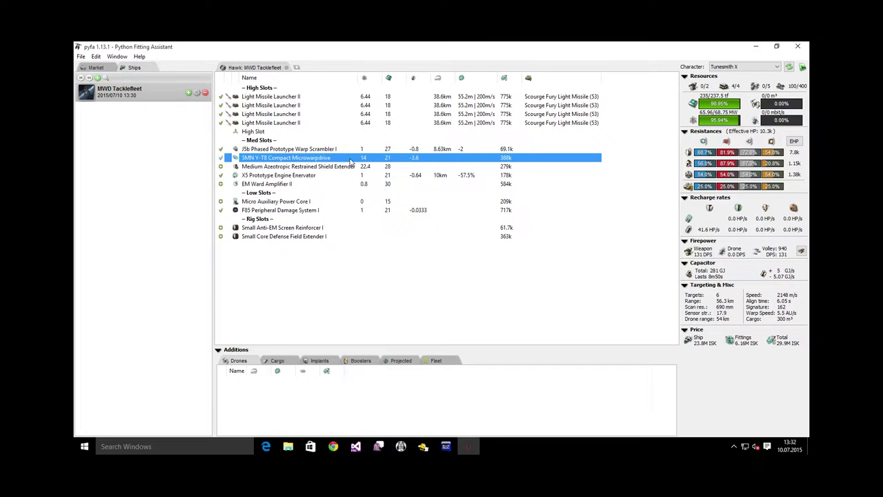
pyautogui.click(321, 169)
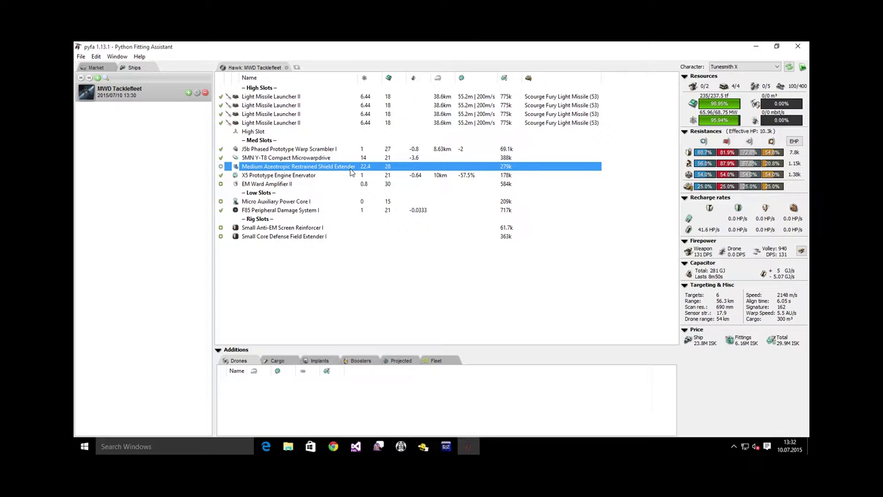
pyautogui.click(351, 175)
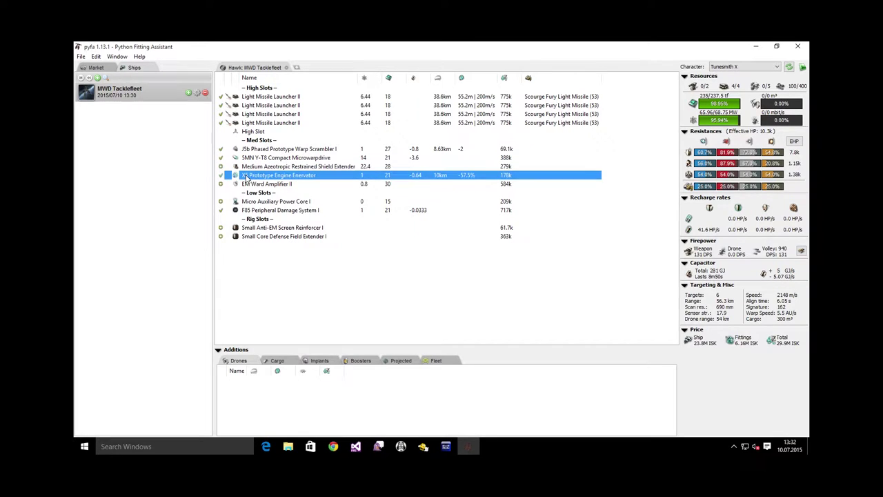
pyautogui.click(472, 184)
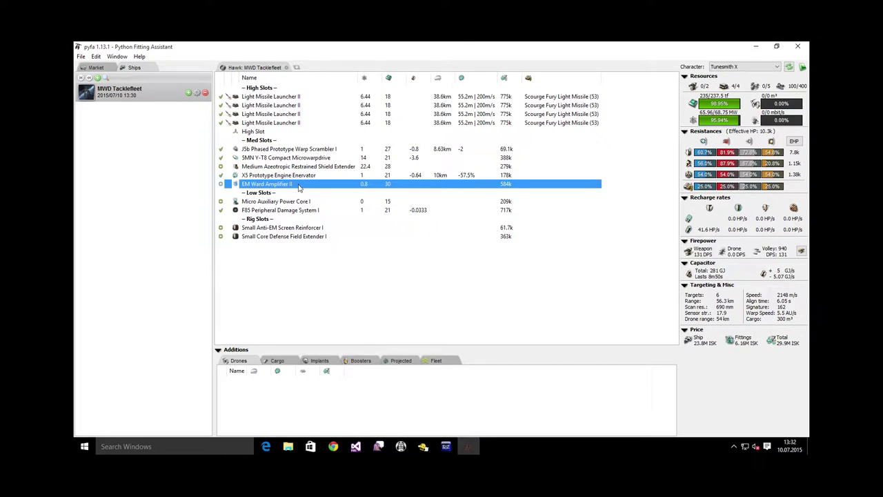
# Step: Take the Micro Auxiliary Power Core I offline and bring it back online to compare powergrid usage
pyautogui.click(316, 201)
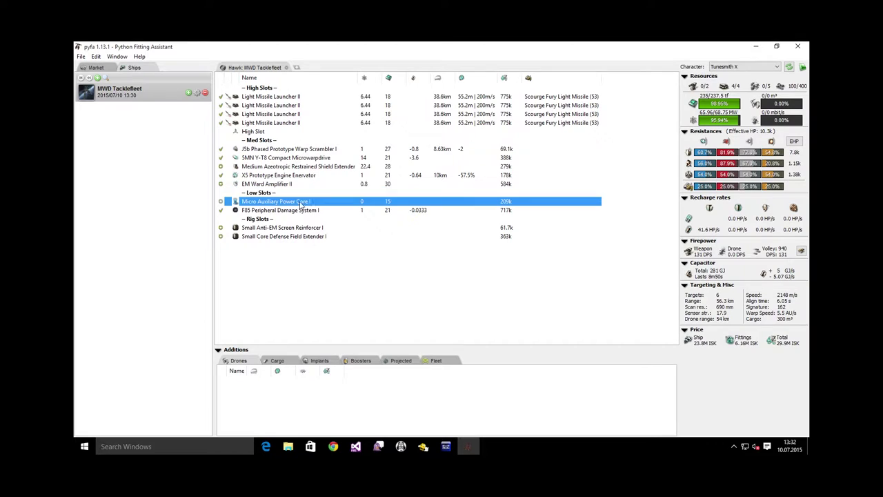
pyautogui.click(221, 202)
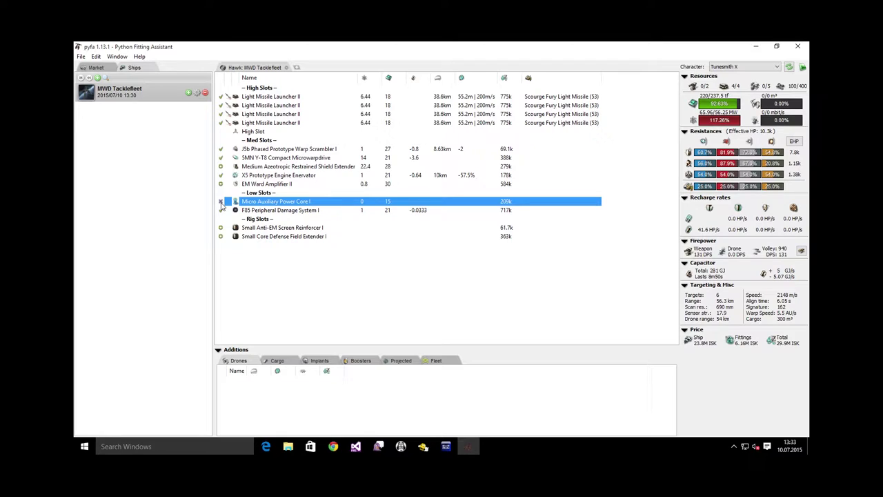
pyautogui.click(221, 202)
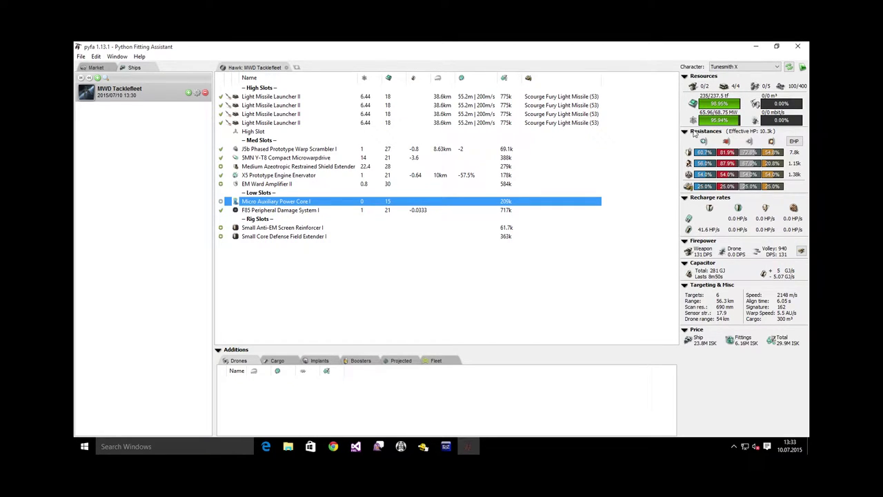
pyautogui.moveTo(700, 122)
# Step: Examine the F85 Peripheral Damage System I and both shield rigs, then clear the selection to review the ship's resistances
pyautogui.click(269, 211)
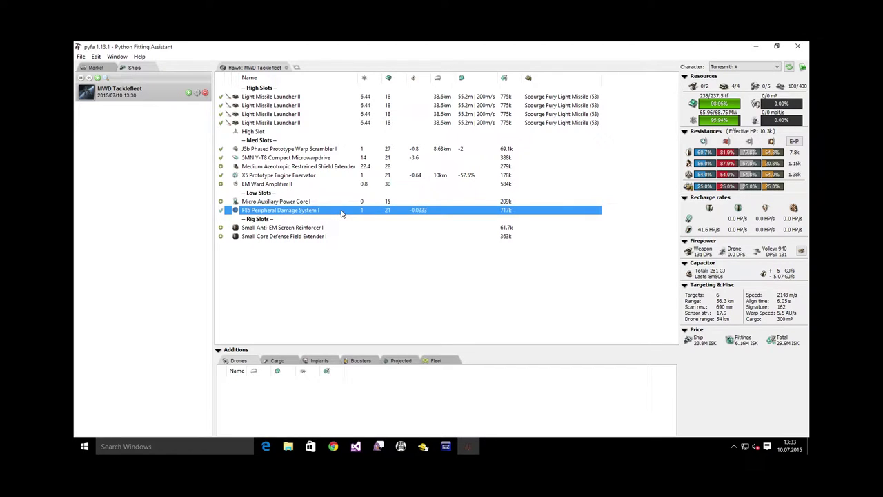
pyautogui.click(323, 228)
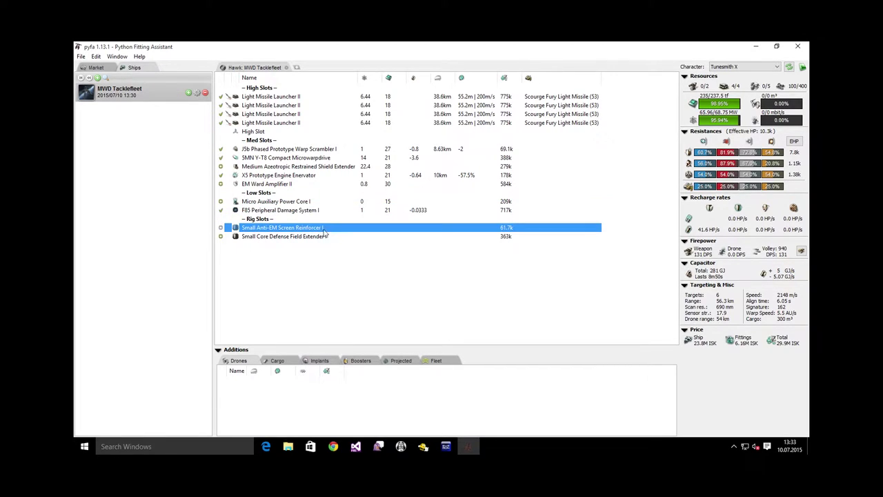
pyautogui.click(327, 237)
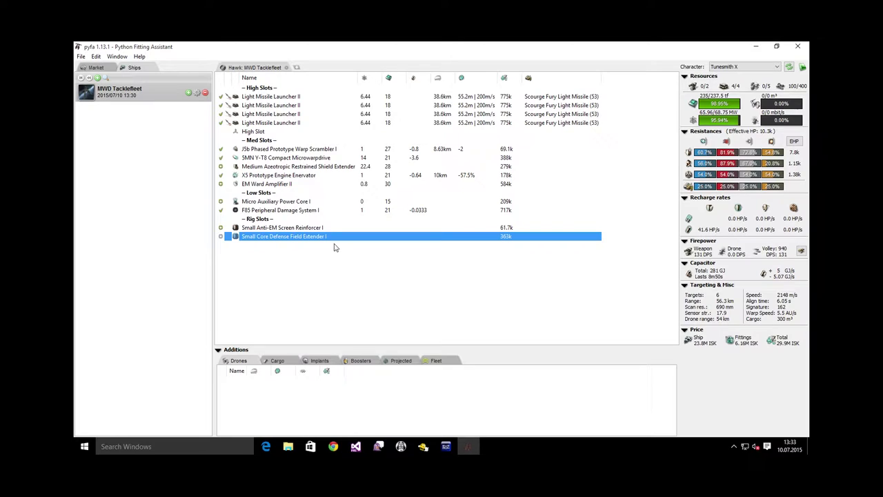
pyautogui.click(666, 137)
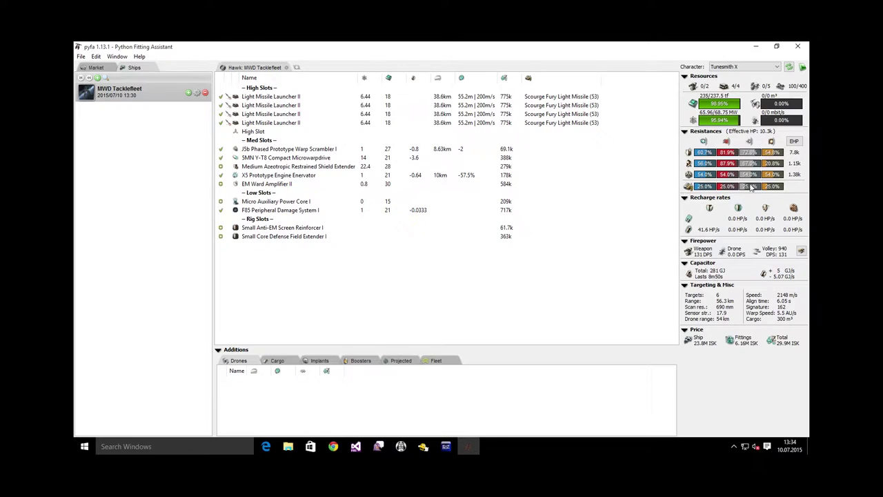
# Step: Check the shield resistances and effective HP, toggling the Medium Azeotropic Restrained Shield Extender offline and back online to compare
pyautogui.moveTo(754, 156)
pyautogui.moveTo(755, 177)
pyautogui.moveTo(798, 156)
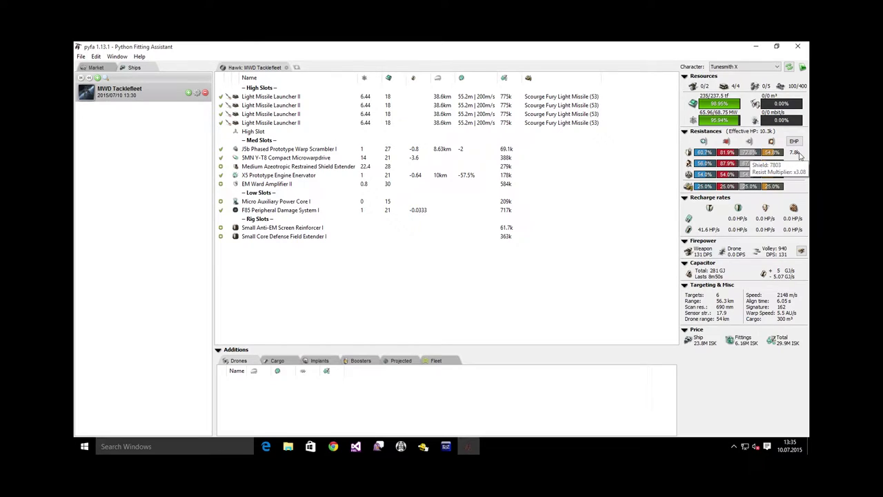
pyautogui.click(295, 167)
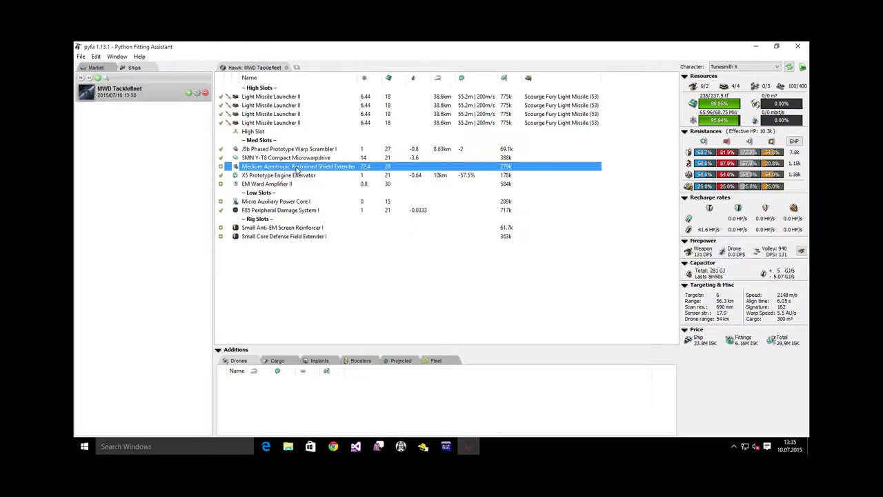
pyautogui.click(221, 167)
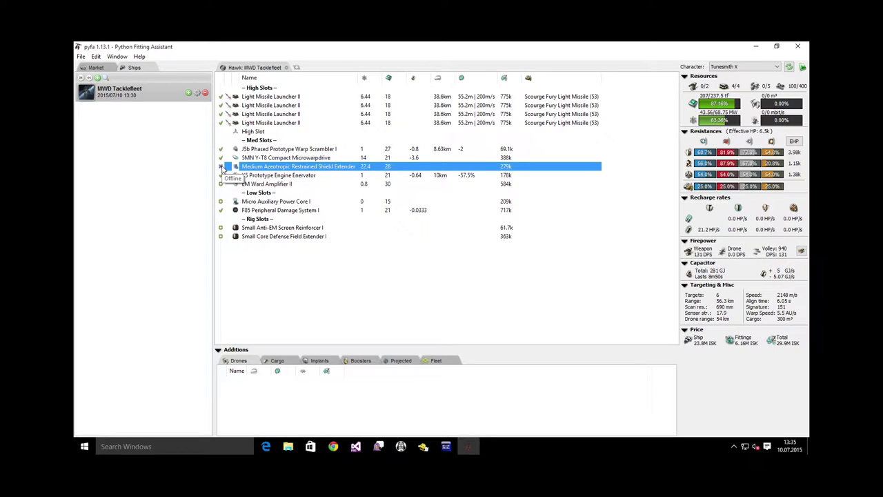
pyautogui.click(221, 166)
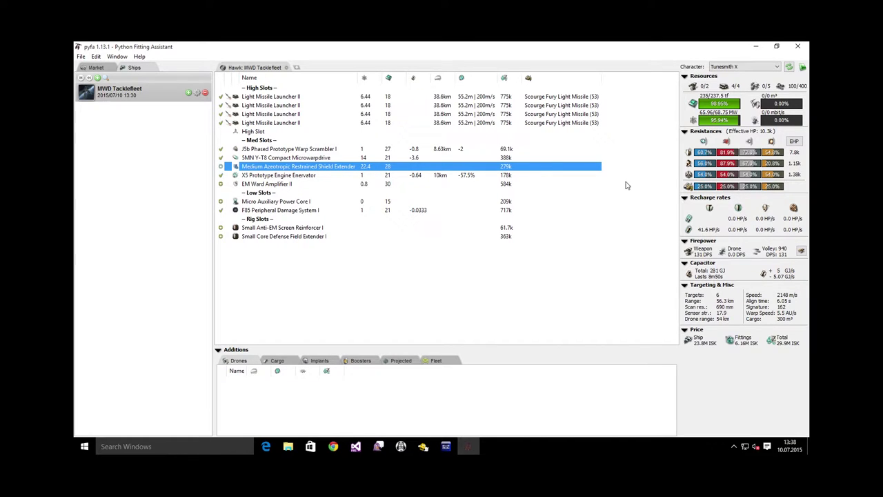
# Step: Apply the A Newbee character's skills to the Hawk fit to compare its stats, and restore the original character
pyautogui.click(296, 150)
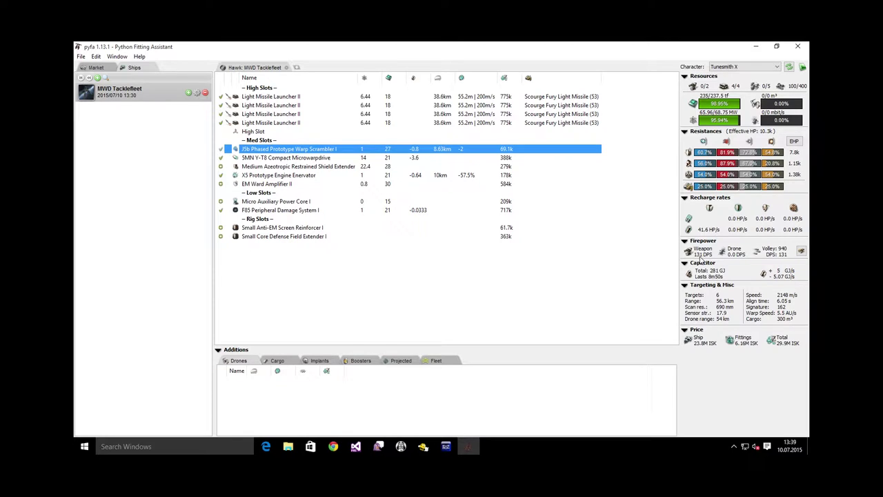
pyautogui.click(754, 66)
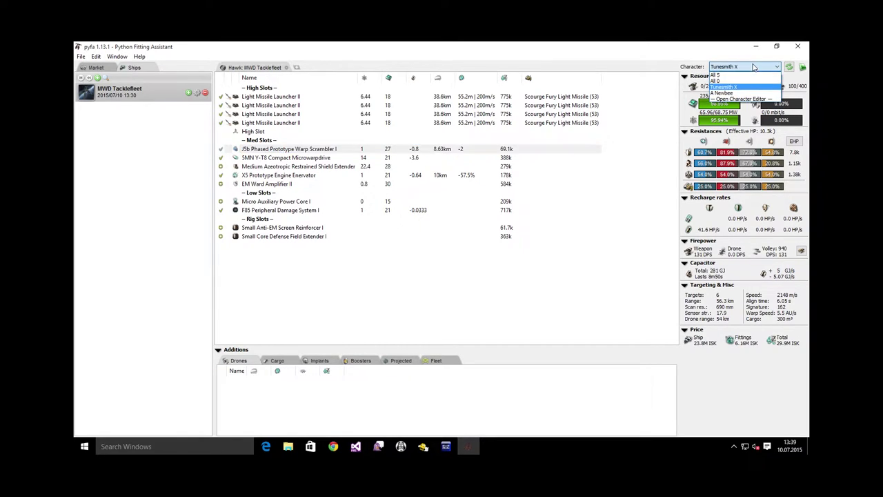
pyautogui.click(722, 93)
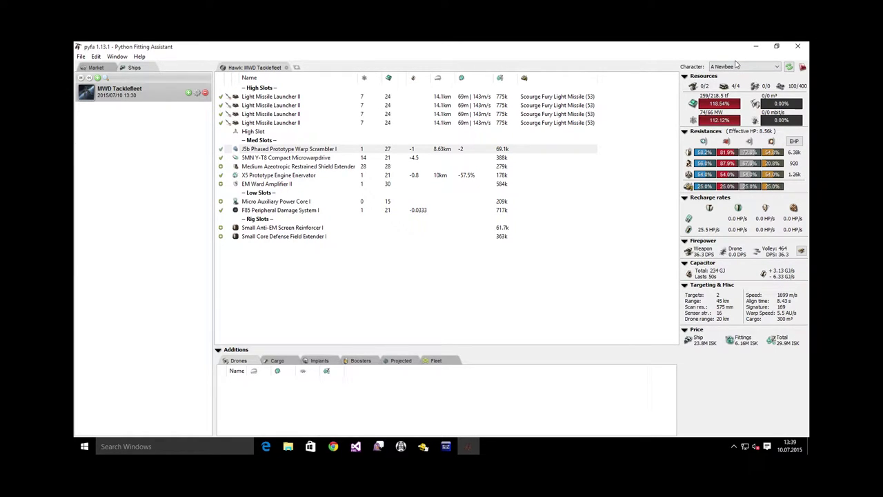
pyautogui.scroll(-1, 734, 69)
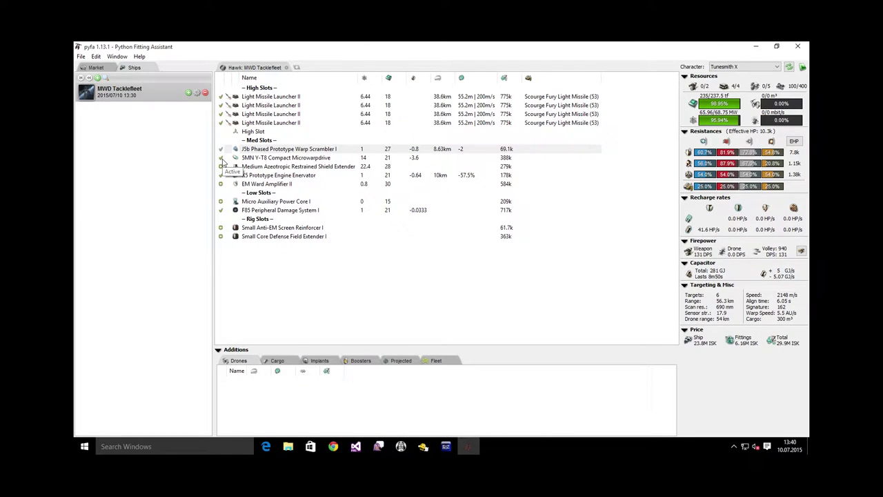
# Step: Deactivate the 5MN Y-T8 Compact Microwarpdrive and reactivate it to compare capacitor stability, speed and signature
pyautogui.click(222, 158)
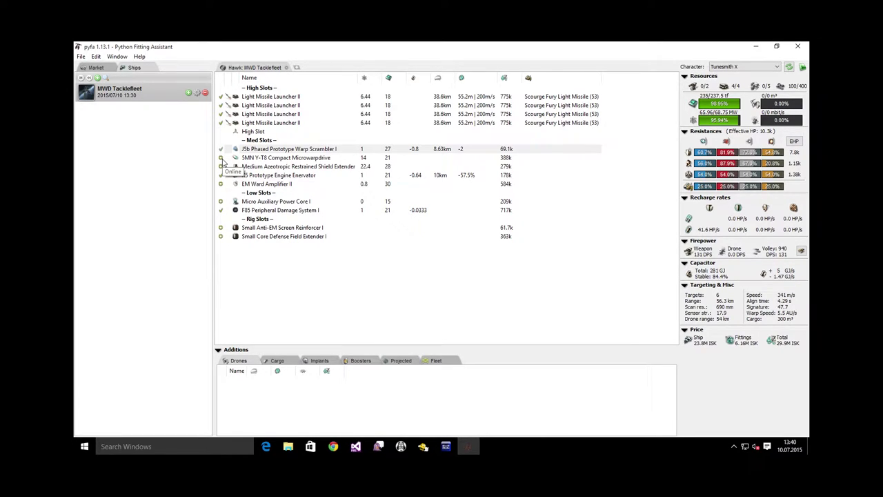
pyautogui.click(222, 158)
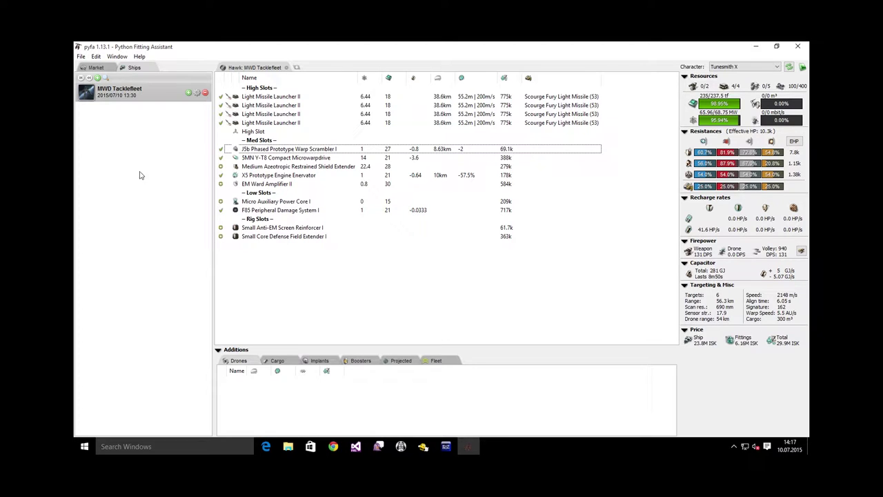
# Step: Create a new fit for the Slasher frigate and name it "Demo fit"
pyautogui.click(87, 100)
pyautogui.click(145, 252)
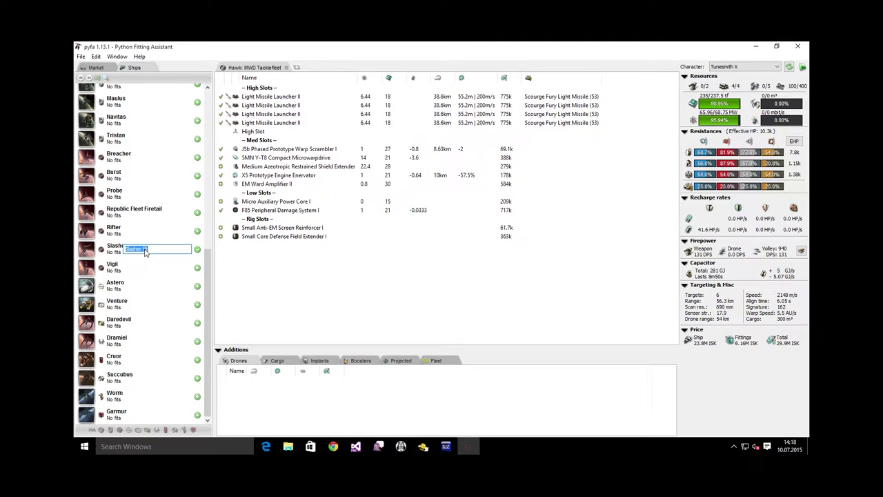
pyautogui.write('Demo fit')
pyautogui.press('Return')
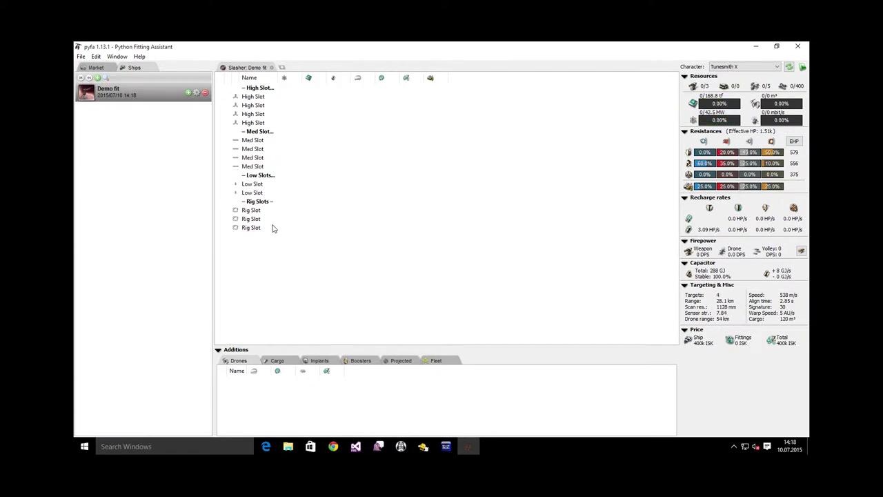
# Step: Review the Slasher's trait bonuses in its ship stats and close the stats window
pyautogui.rightClick(265, 211)
pyautogui.click(287, 216)
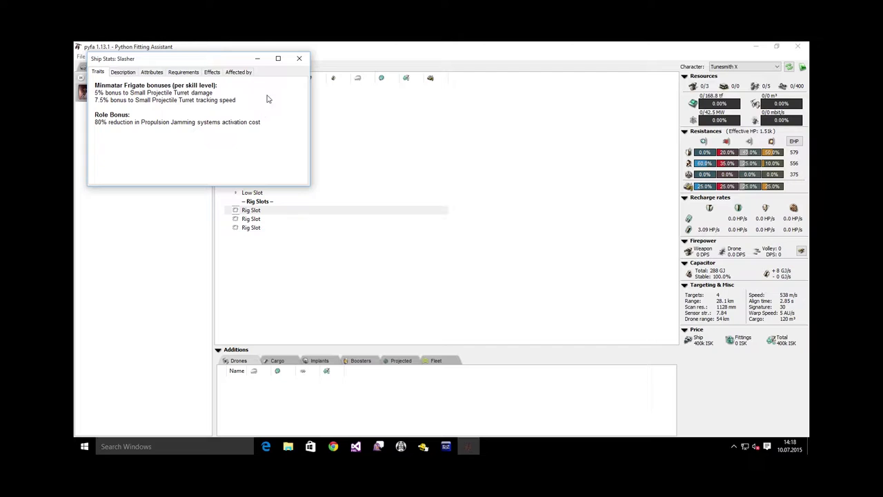
pyautogui.click(301, 61)
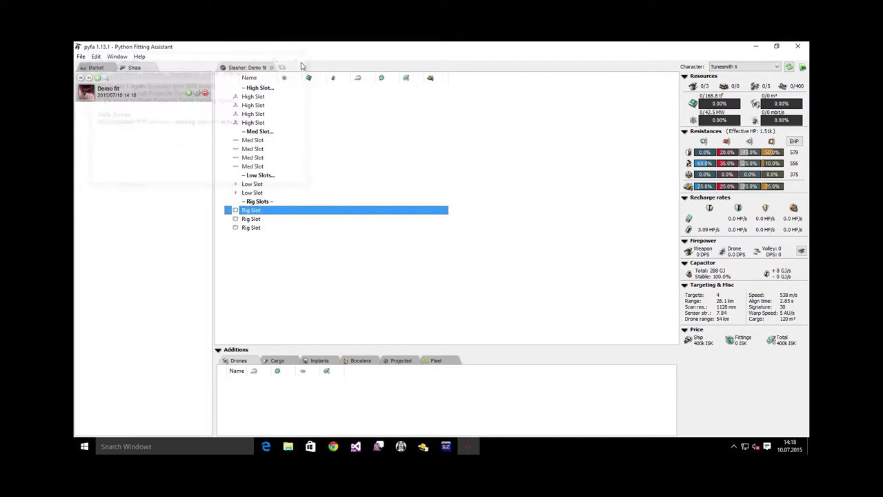
# Step: Examine the empty Slasher's speed and align time, along with its two low slots
pyautogui.click(308, 262)
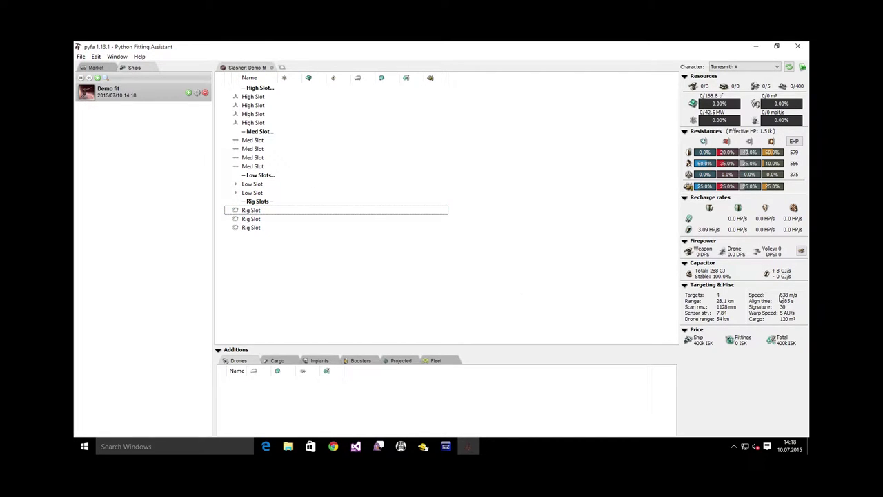
pyautogui.moveTo(793, 301)
pyautogui.click(264, 184)
pyautogui.click(267, 194)
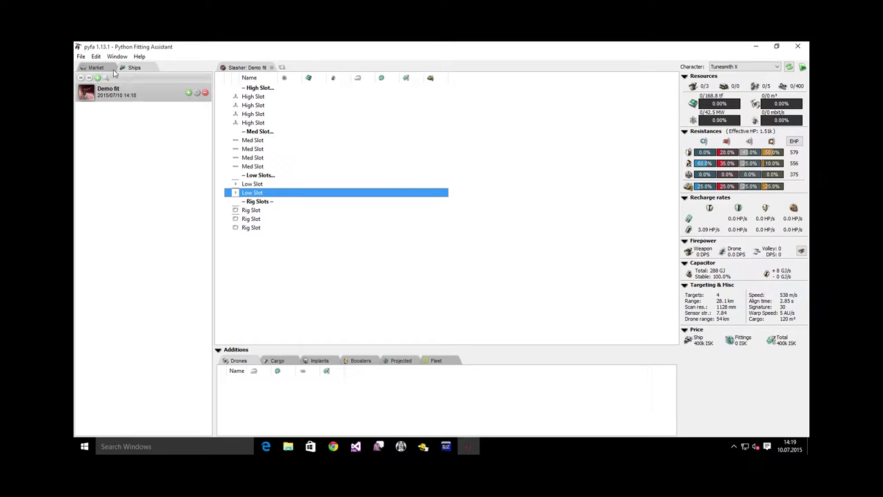
# Step: Browse the market's Turrets & Bays category to list the small autocannons under Projectile Turrets
pyautogui.click(94, 67)
pyautogui.click(99, 114)
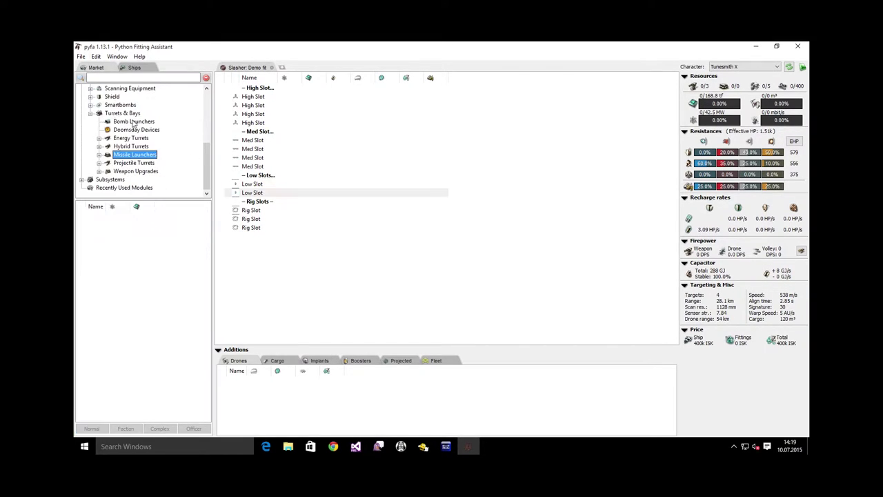
pyautogui.click(99, 163)
pyautogui.click(108, 179)
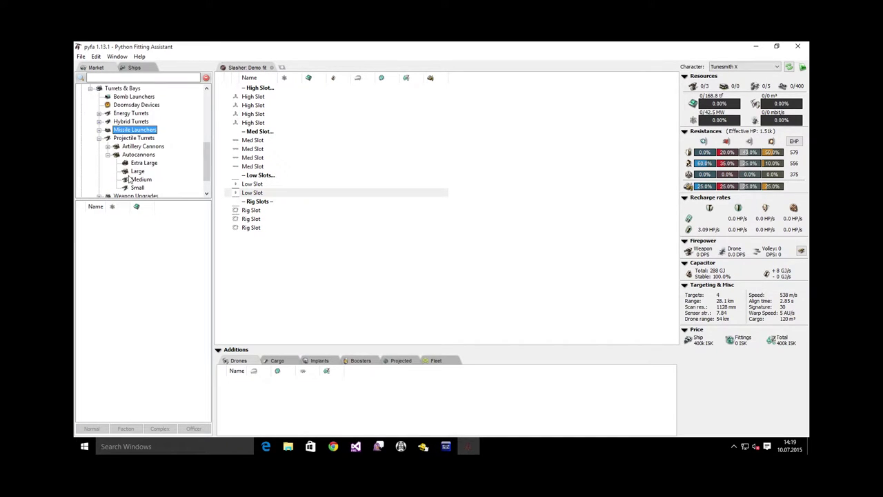
pyautogui.click(137, 187)
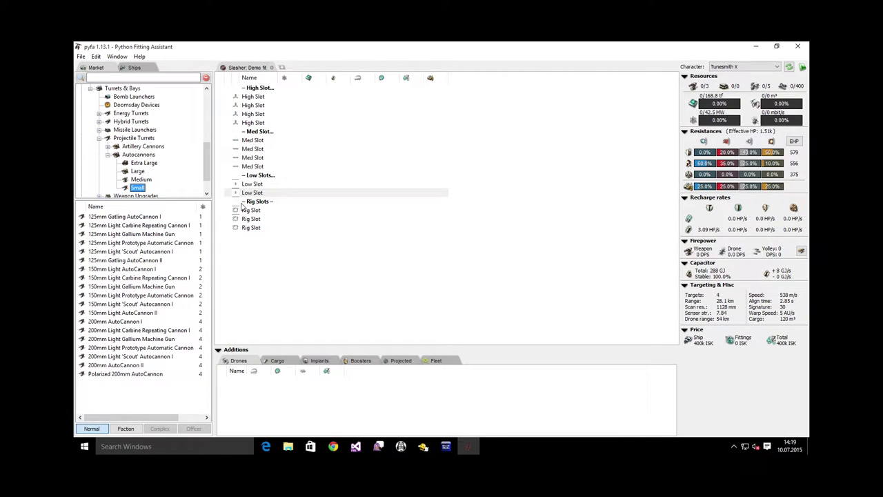
# Step: Examine the 125mm, 150mm and 200mm size classes among the small autocannons
pyautogui.click(138, 235)
pyautogui.click(133, 287)
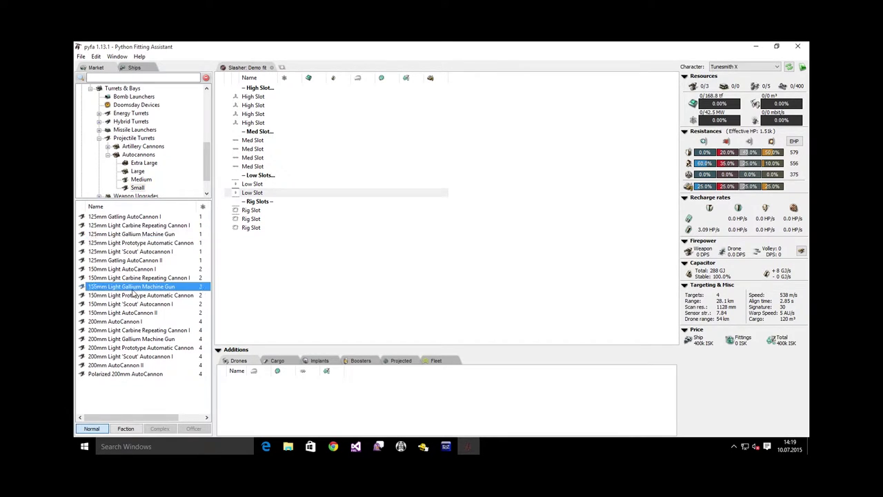
pyautogui.click(149, 349)
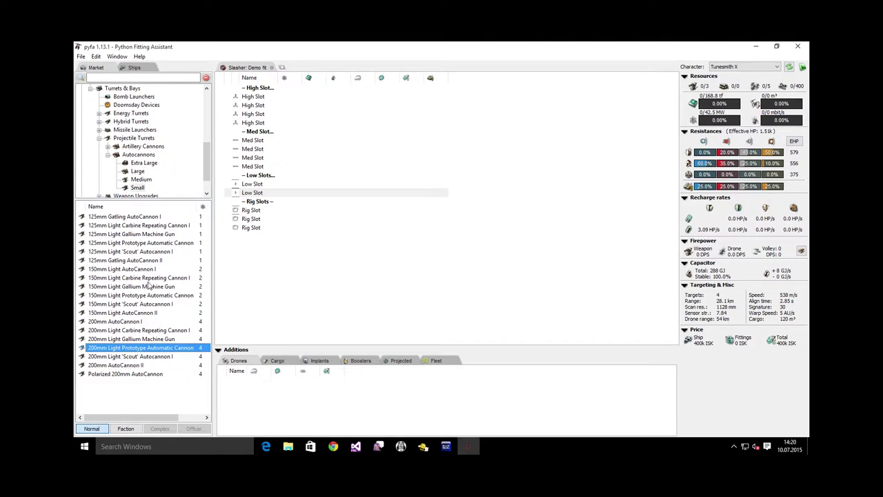
pyautogui.click(137, 313)
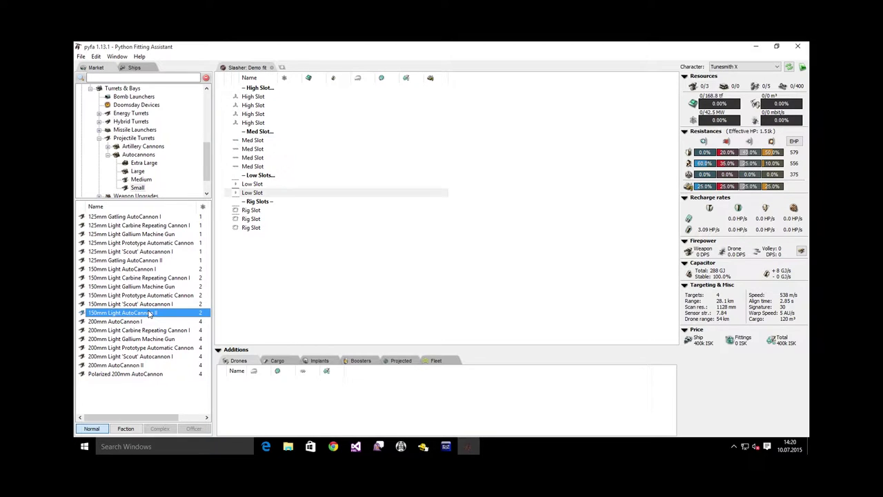
# Step: Compare the 150mm autocannon variants, from the Light AutoCannon I through the named versions to the Light AutoCannon II, including their fitting requirements
pyautogui.click(162, 269)
pyautogui.keyDown('shift'); pyautogui.click(162, 314); pyautogui.keyUp('shift')
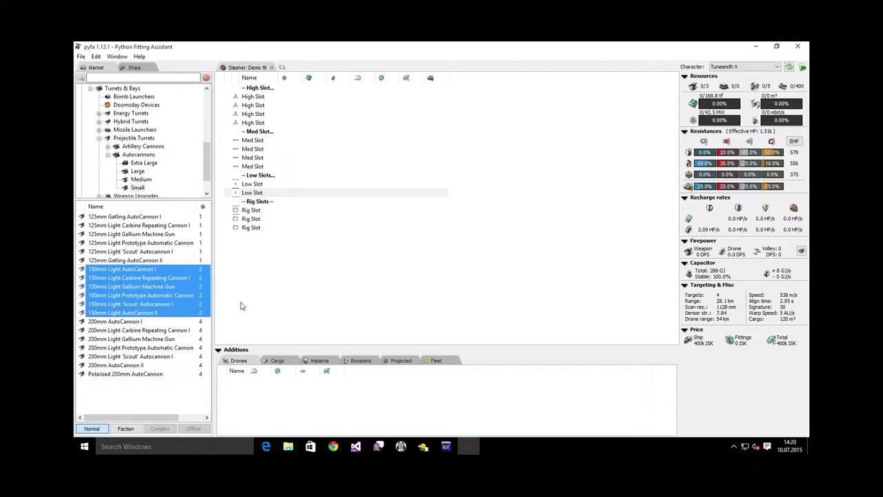
pyautogui.click(156, 272)
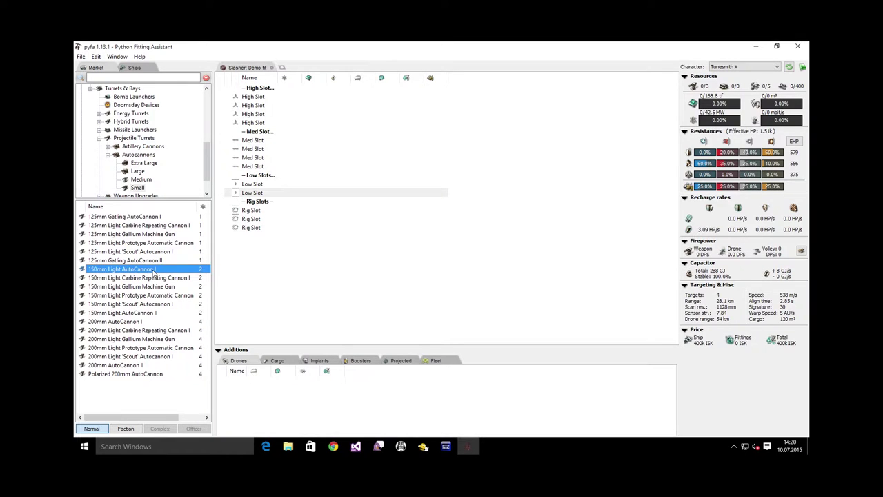
pyautogui.click(170, 280)
pyautogui.keyDown('shift'); pyautogui.click(155, 313); pyautogui.keyUp('shift')
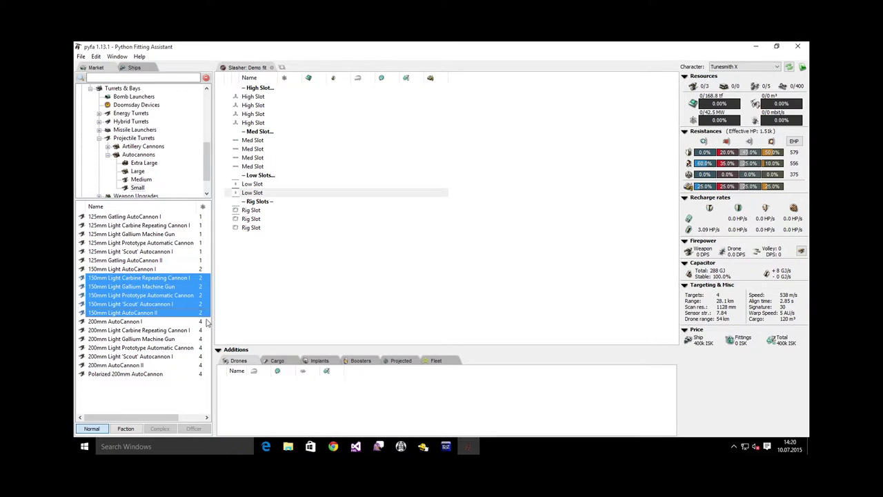
pyautogui.click(158, 314)
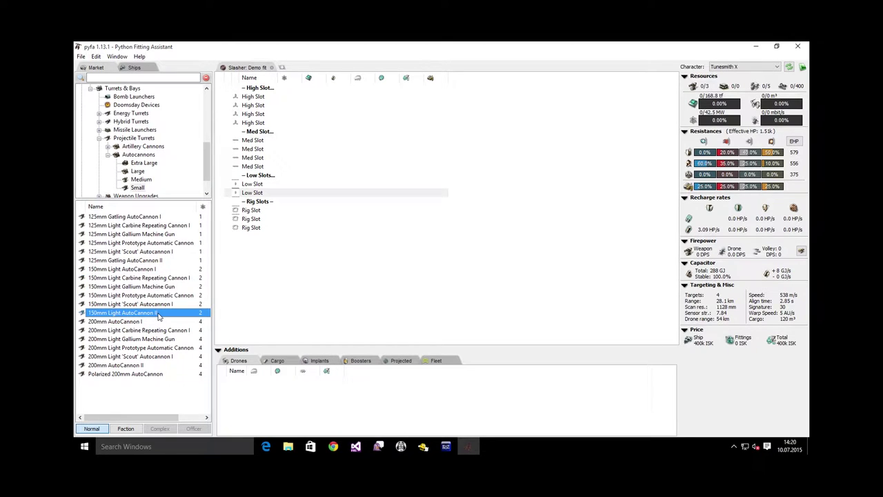
pyautogui.click(157, 278)
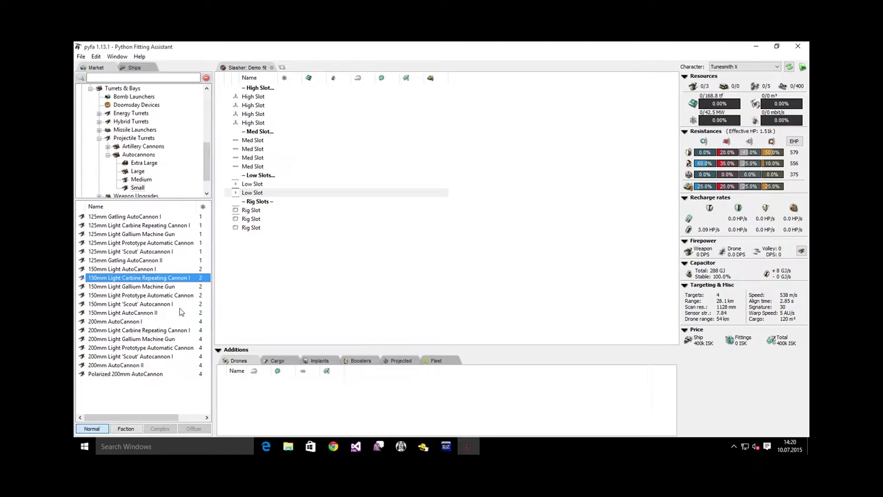
pyautogui.keyDown('shift'); pyautogui.click(176, 305); pyautogui.keyUp('shift')
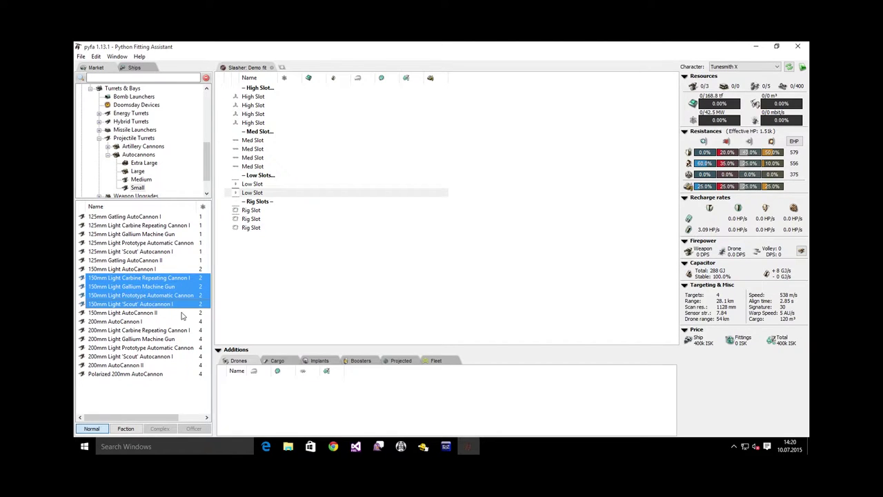
pyautogui.click(178, 314)
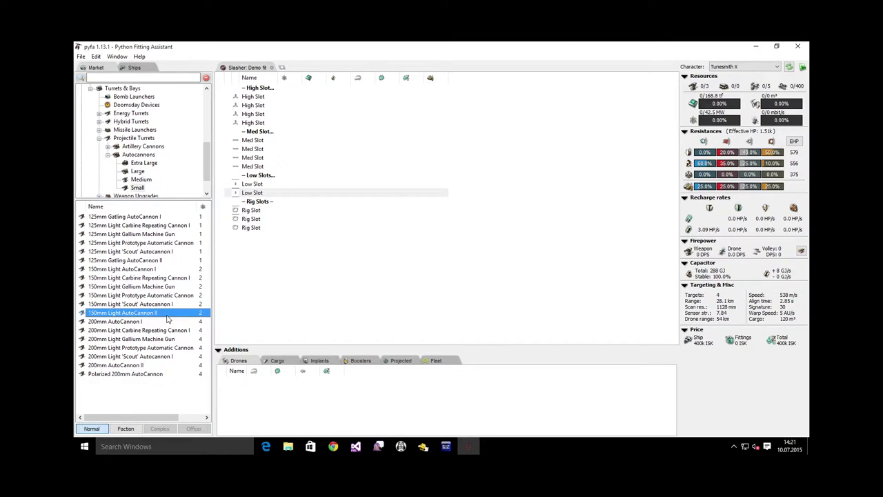
pyautogui.click(174, 280)
pyautogui.keyDown('shift'); pyautogui.click(161, 314); pyautogui.keyUp('shift')
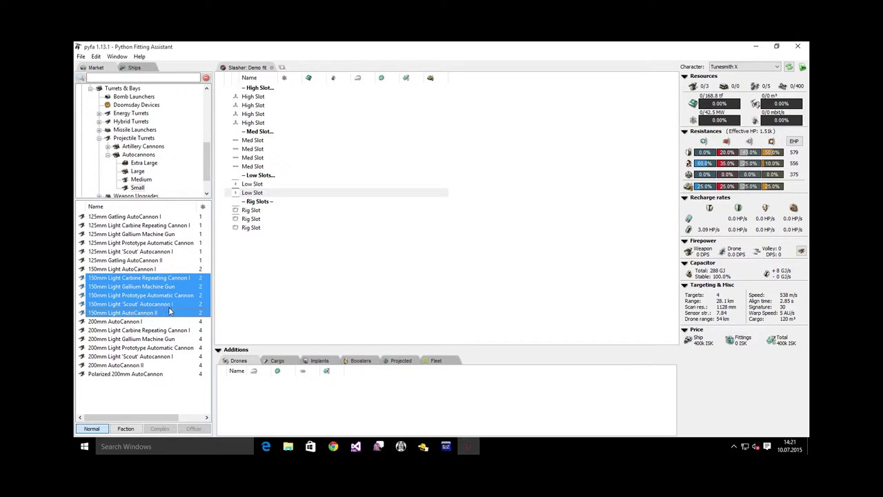
pyautogui.moveTo(149, 423); pyautogui.dragTo(185, 421)
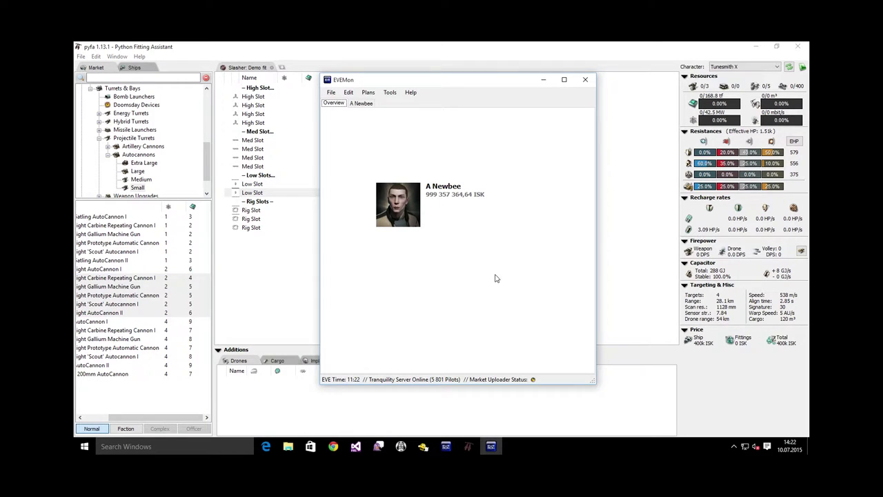
# Step: In EVEMon's item browser for the A Newbee character, find the 150mm Light AutoCannon I under small autocannons and show its attributes
pyautogui.click(451, 207)
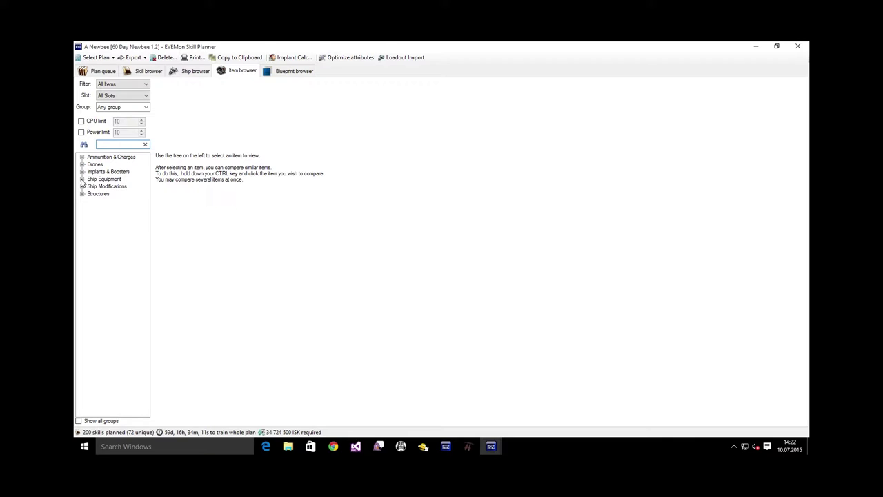
pyautogui.click(82, 179)
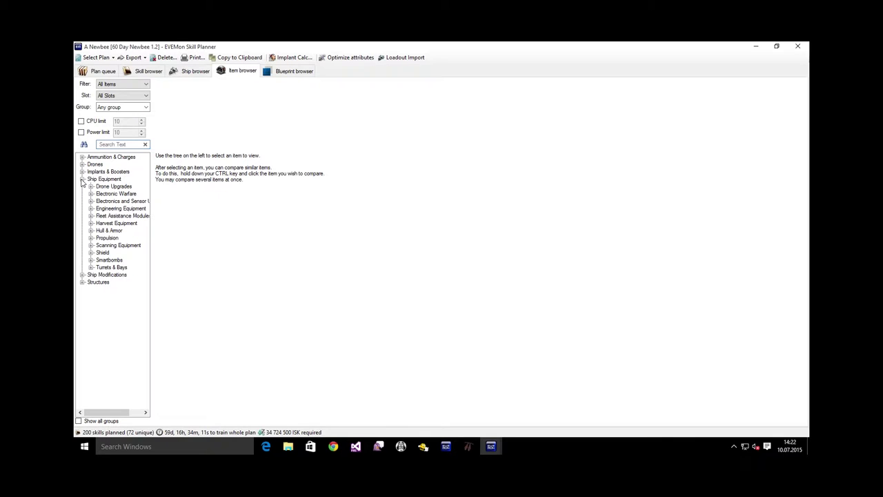
pyautogui.click(90, 267)
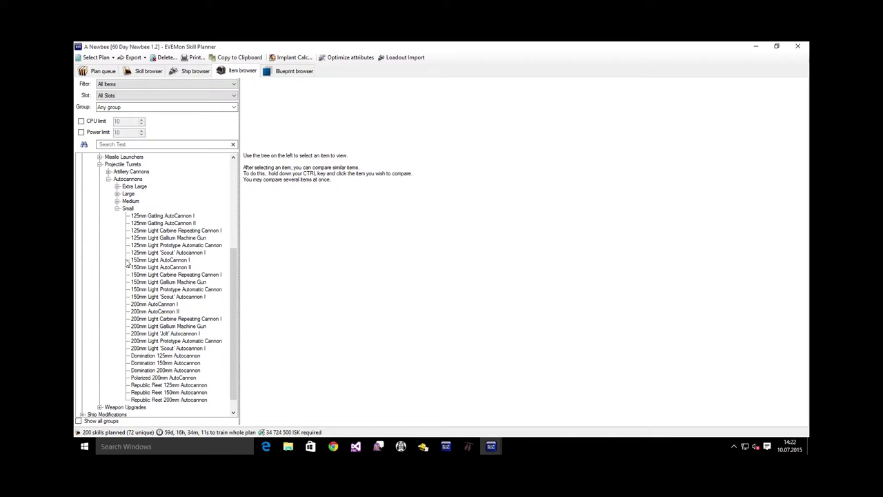
pyautogui.click(139, 260)
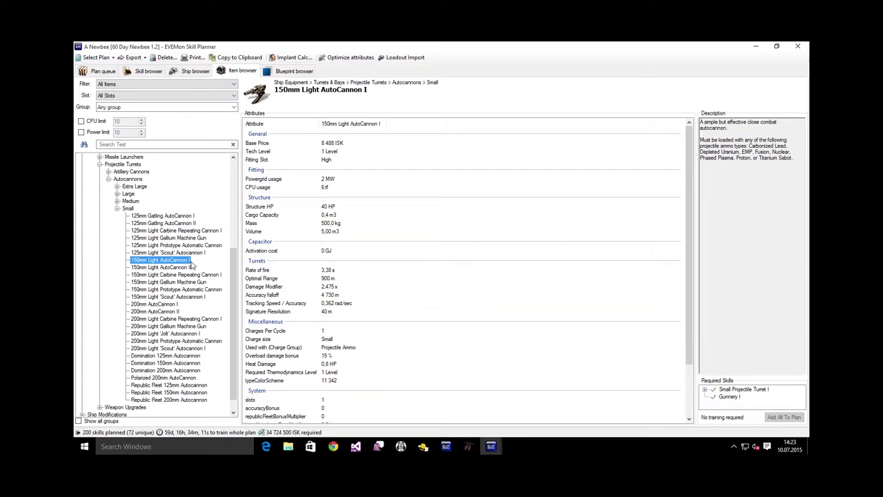
# Step: Compare the 150mm Light AutoCannon II with the named 150mm variants, narrowing the comparison to the 150mm Light 'Scout' Autocannon I
pyautogui.click(177, 269)
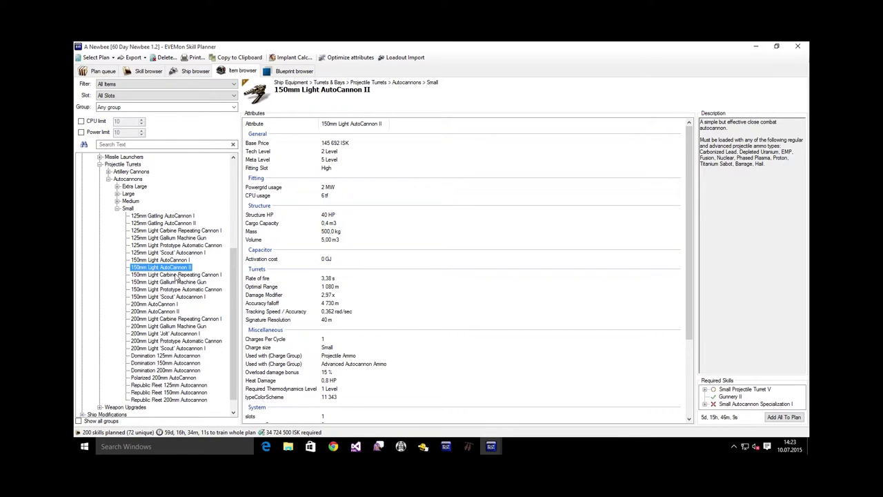
pyautogui.moveTo(177, 276); pyautogui.dragTo(176, 298)
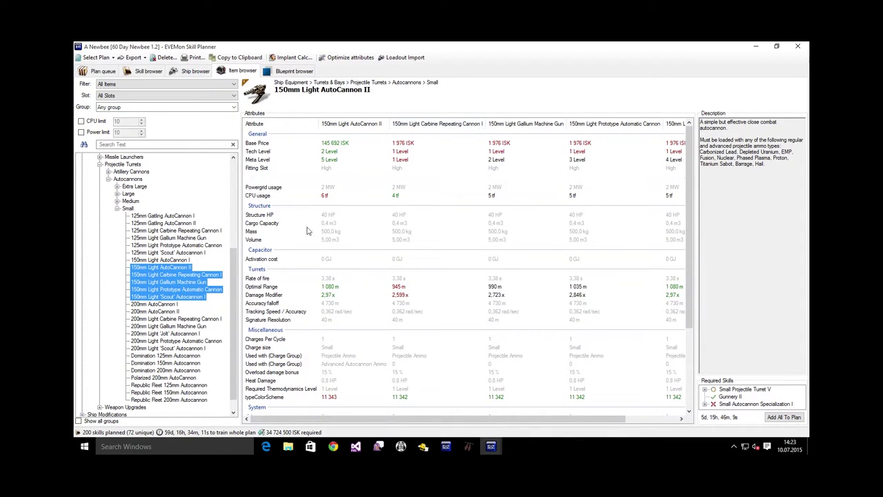
pyautogui.keyDown('ctrl'); pyautogui.click(194, 275); pyautogui.keyUp('ctrl')
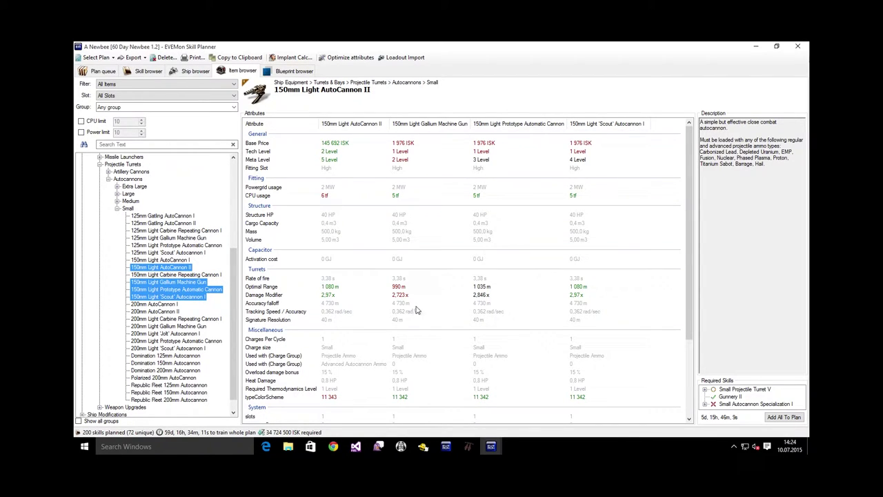
pyautogui.keyDown('ctrl'); pyautogui.click(197, 282); pyautogui.keyUp('ctrl')
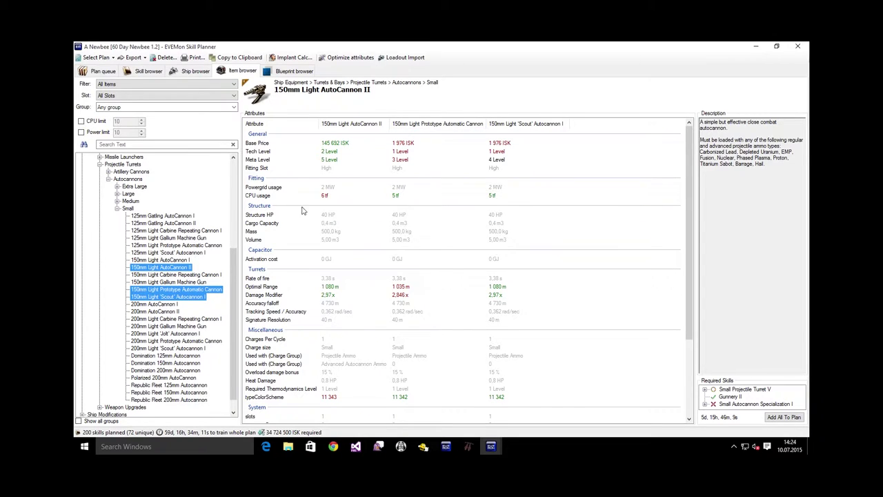
pyautogui.keyDown('ctrl'); pyautogui.click(180, 291); pyautogui.keyUp('ctrl')
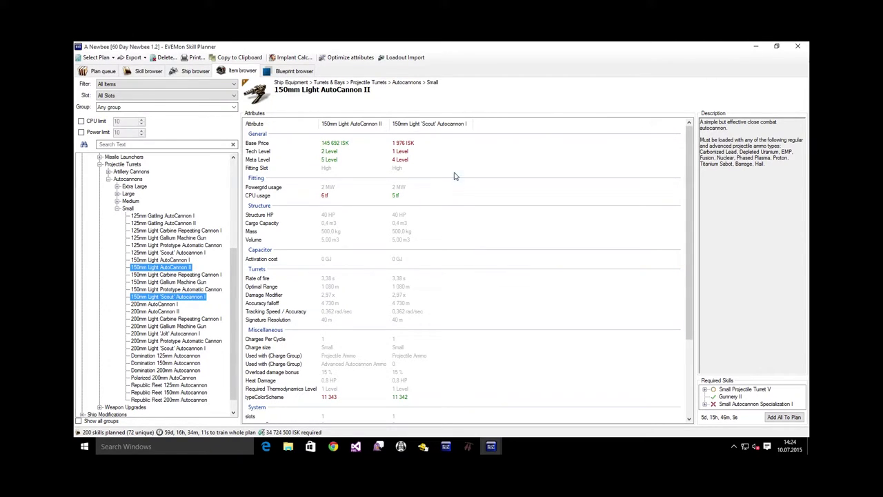
# Step: Examine the meta level, CPU usage and remaining attributes of the two compared 150mm autocannons
pyautogui.scroll(-4, 535, 253)
pyautogui.scroll(4, 536, 252)
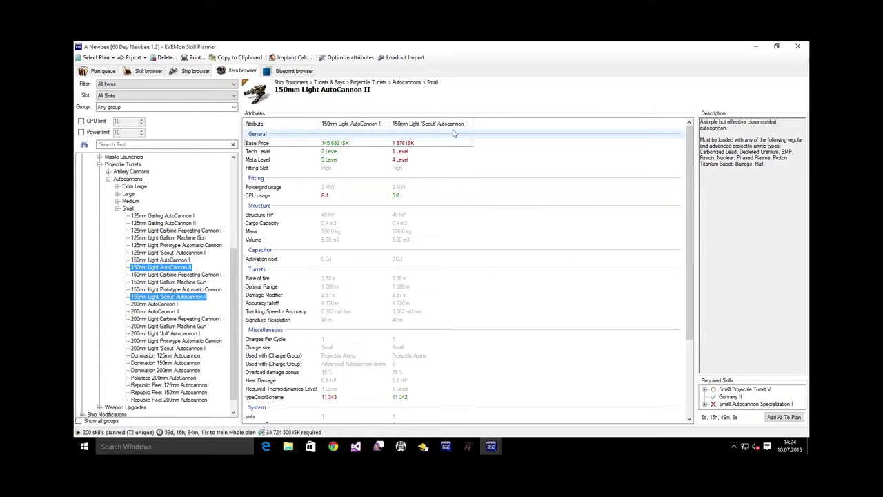
pyautogui.click(294, 161)
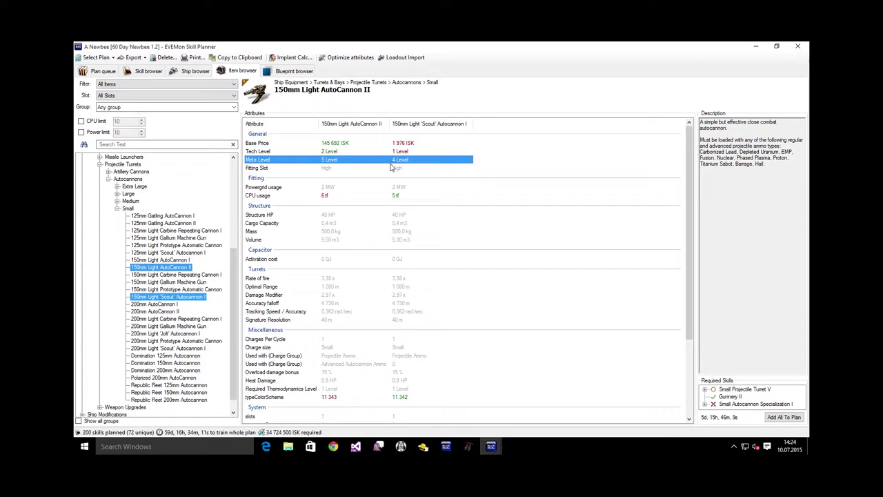
pyautogui.click(409, 197)
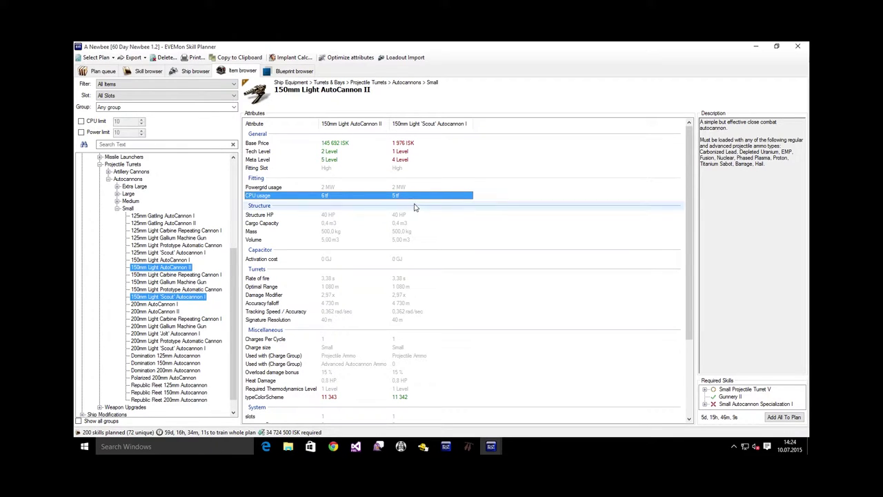
pyautogui.scroll(-5, 422, 228)
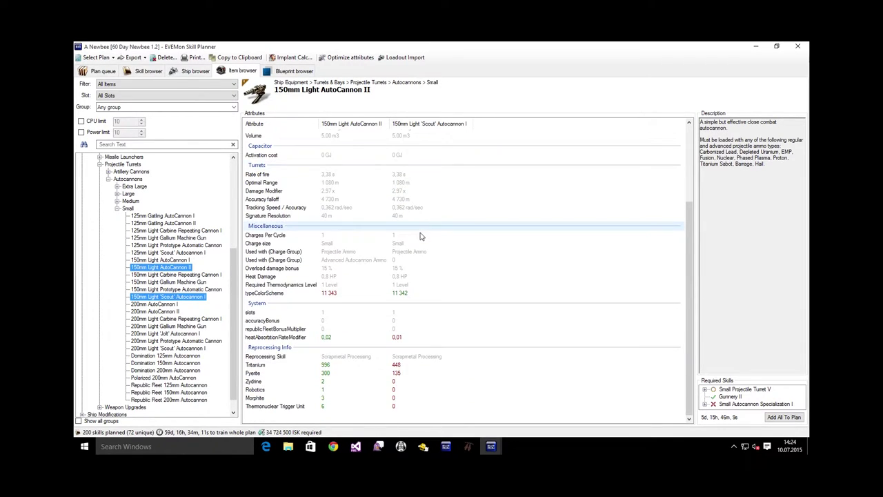
pyautogui.scroll(5, 422, 239)
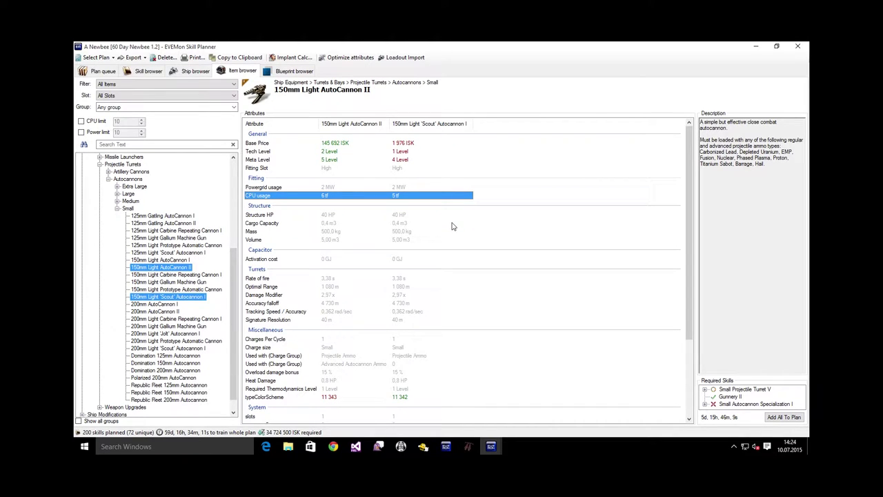
# Step: Switch to pyfa and fit three 150mm Light 'Scout' Autocannon I turrets in the Slasher's high slots
pyautogui.click(472, 447)
pyautogui.click(176, 306)
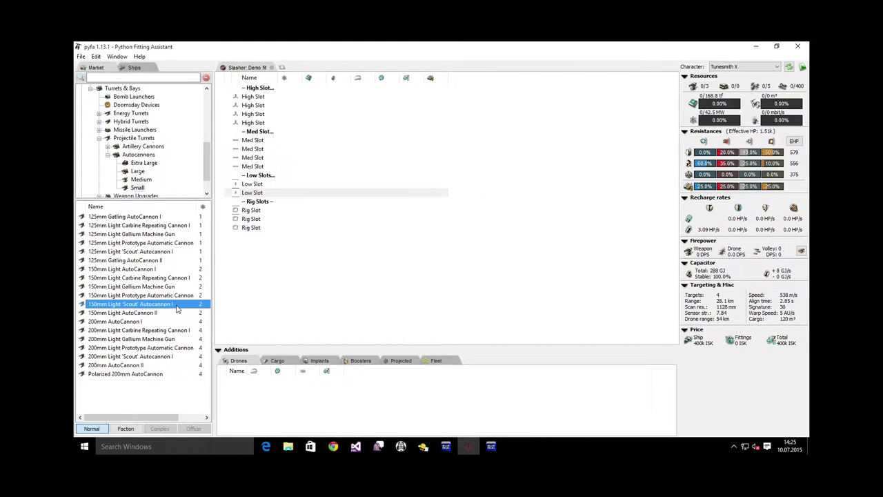
pyautogui.click(271, 92)
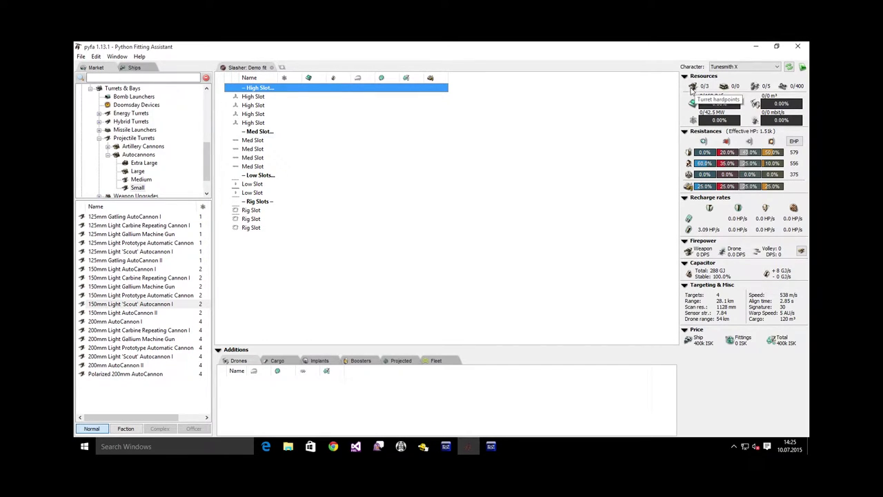
pyautogui.doubleClick(125, 304)
pyautogui.doubleClick(125, 304)
pyautogui.doubleClick(124, 304)
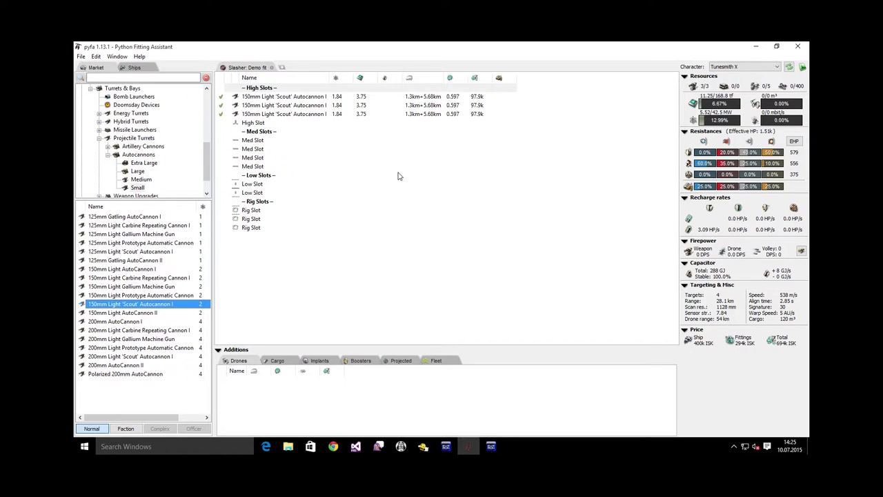
# Step: Include faction modules in the market listing and search it for "1mn after"
pyautogui.click(123, 78)
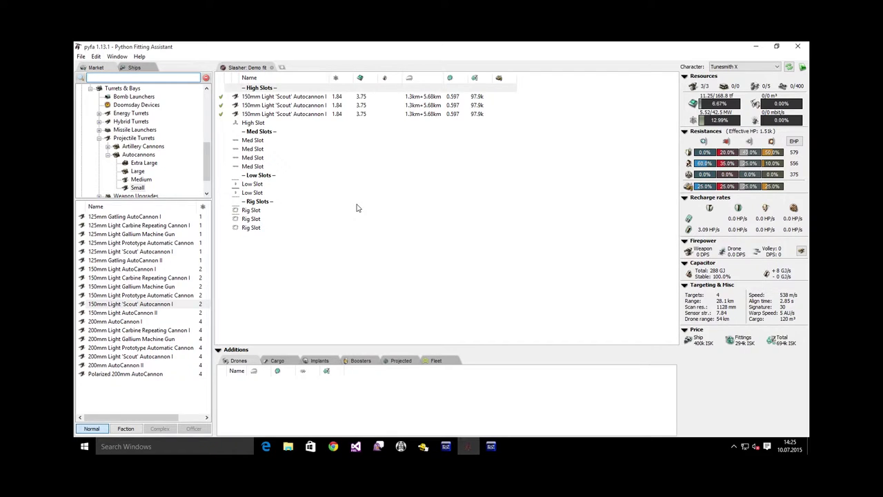
pyautogui.click(125, 428)
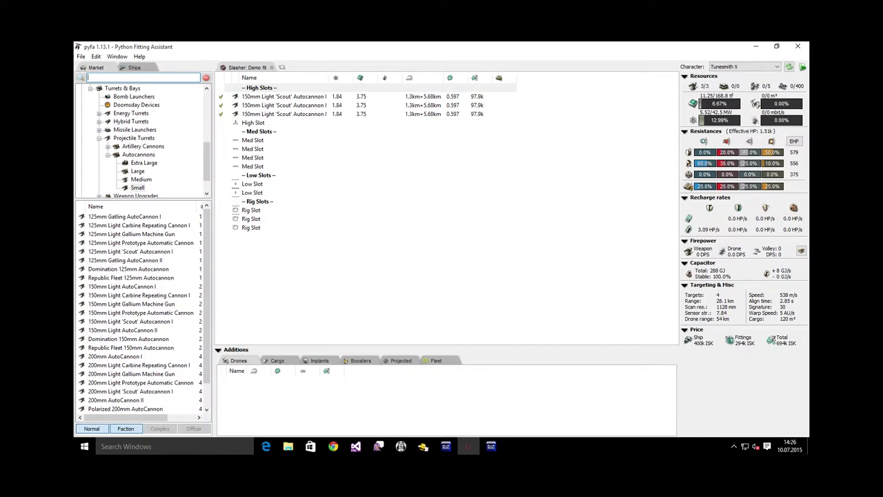
pyautogui.write('1mn after')
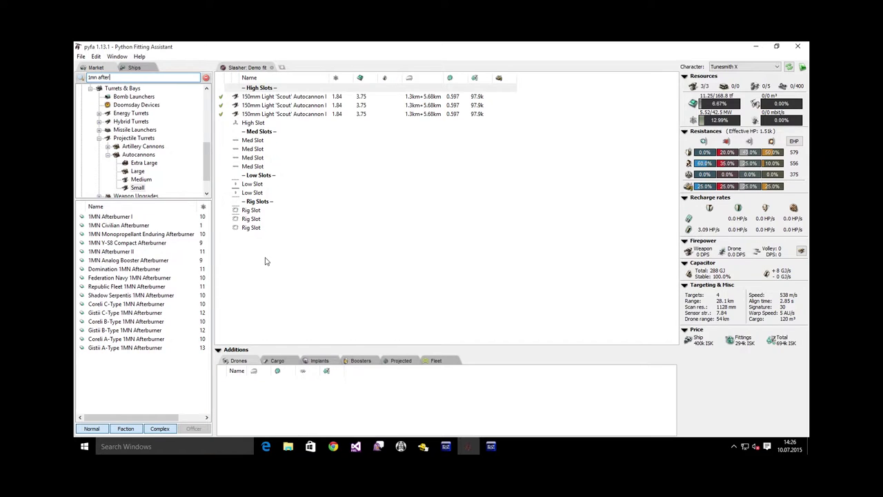
# Step: Examine the 1MN Analog Booster, Monopropellant Enduring and Y-S8 Compact afterburners and the 1MN Afterburner II in the search results
pyautogui.click(159, 260)
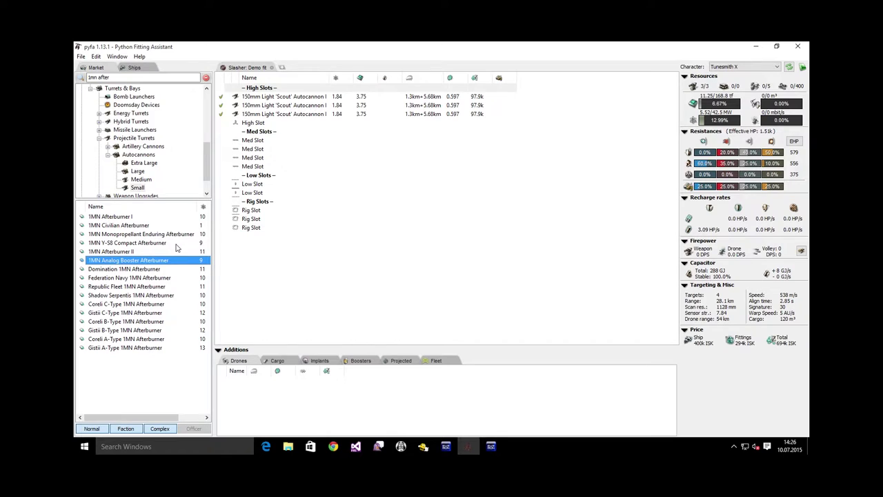
pyautogui.click(145, 235)
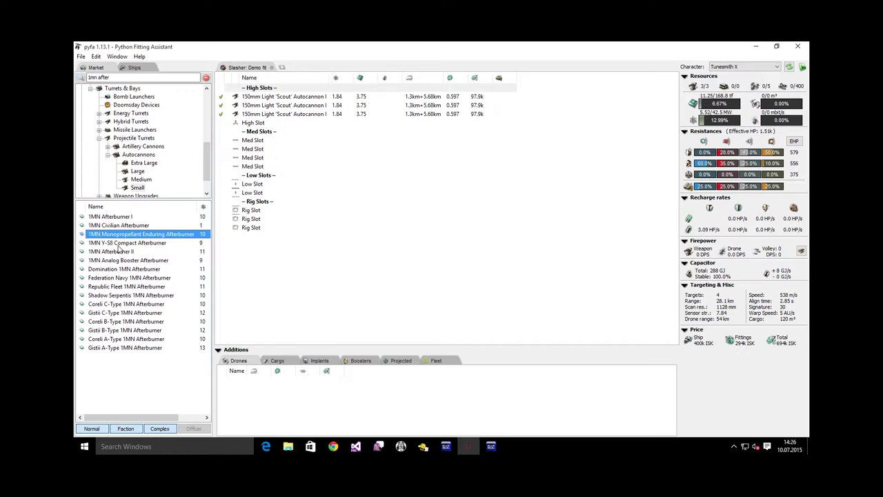
pyautogui.click(119, 244)
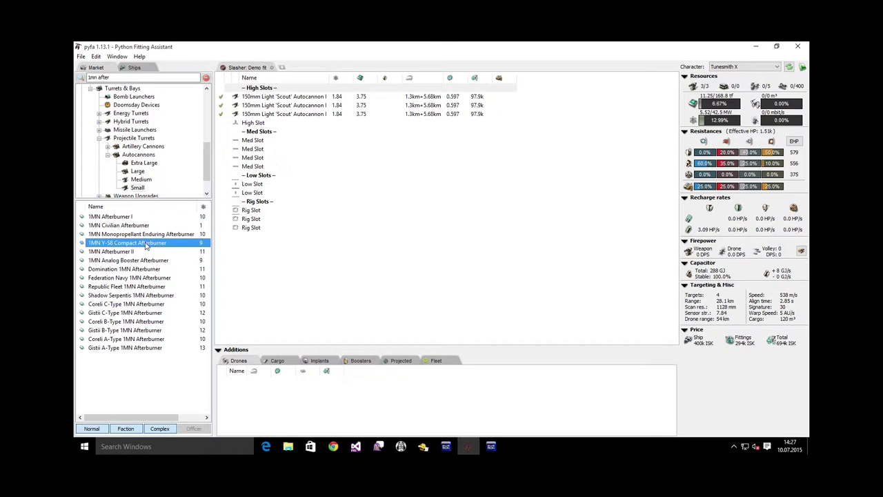
pyautogui.click(151, 236)
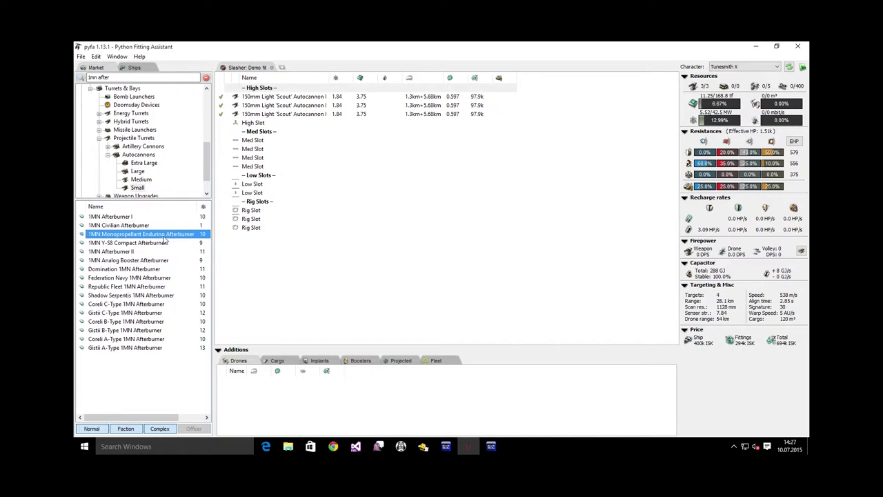
pyautogui.click(125, 252)
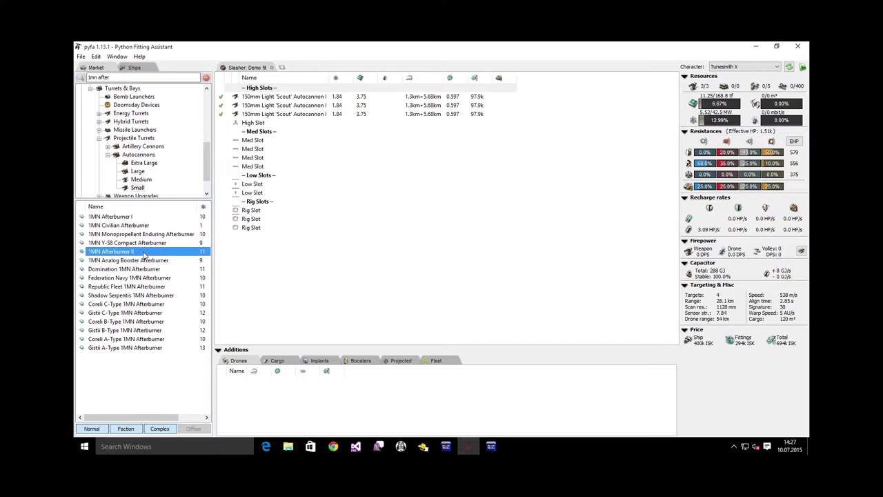
# Step: In EVEMon, search for "1mn afterburner" and compare the 1MN Afterburner II with the Experimental and Limited 1MN Afterburner I
pyautogui.click(491, 447)
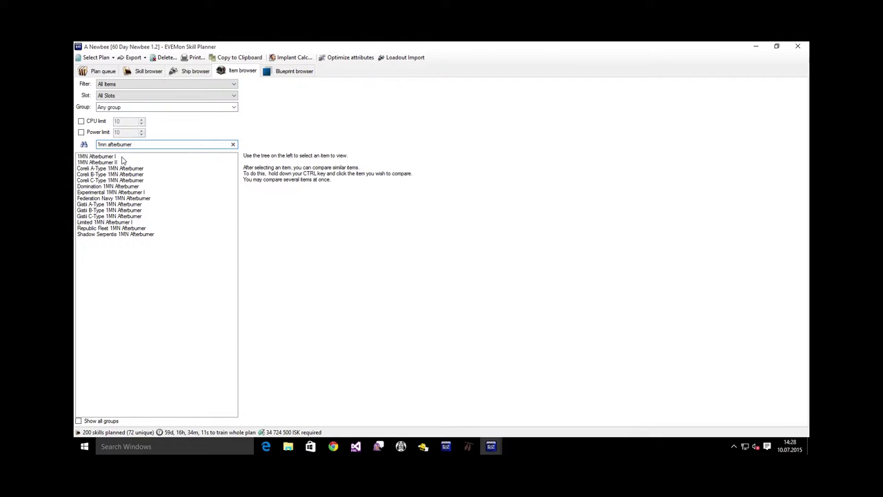
pyautogui.click(122, 163)
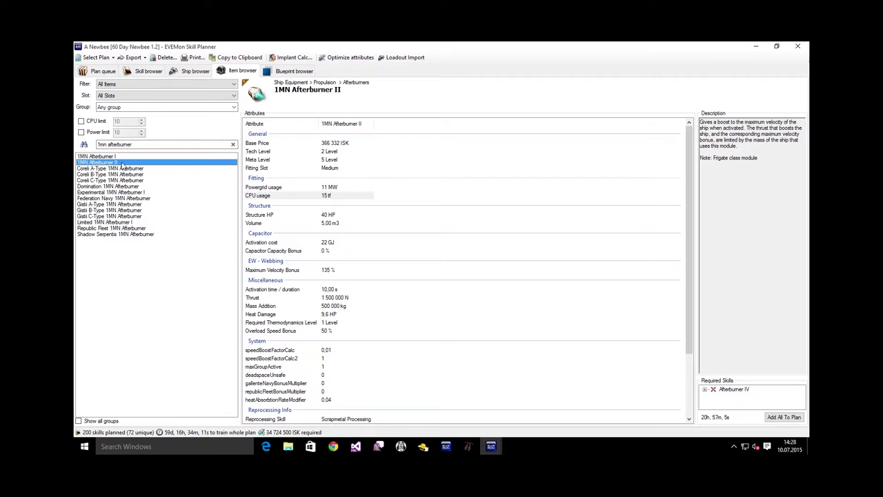
pyautogui.keyDown('ctrl'); pyautogui.click(139, 193); pyautogui.keyUp('ctrl')
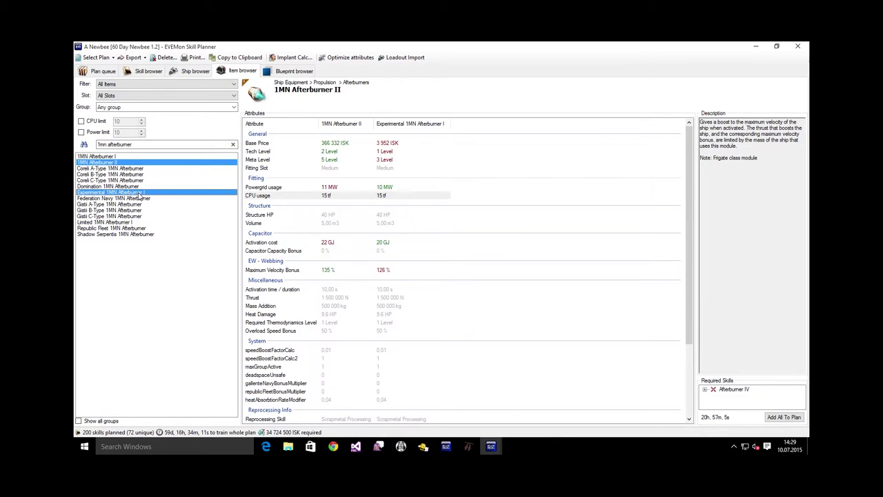
pyautogui.keyDown('ctrl'); pyautogui.click(126, 223); pyautogui.keyUp('ctrl')
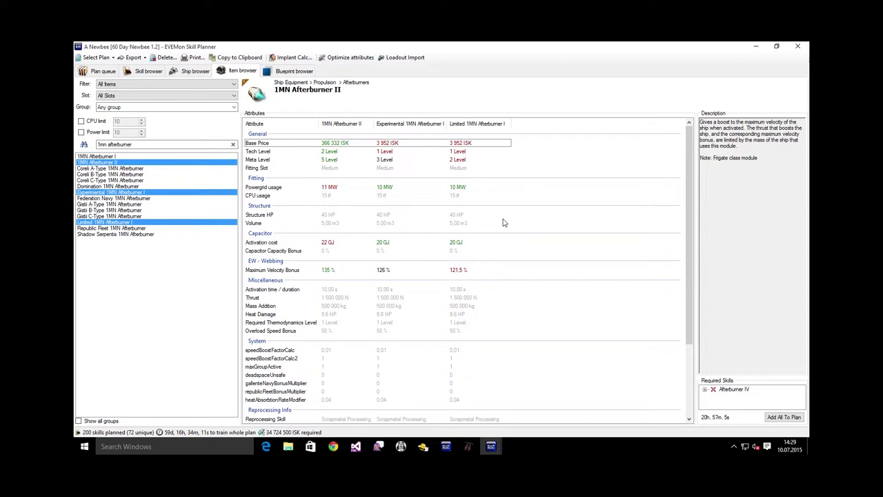
pyautogui.click(493, 251)
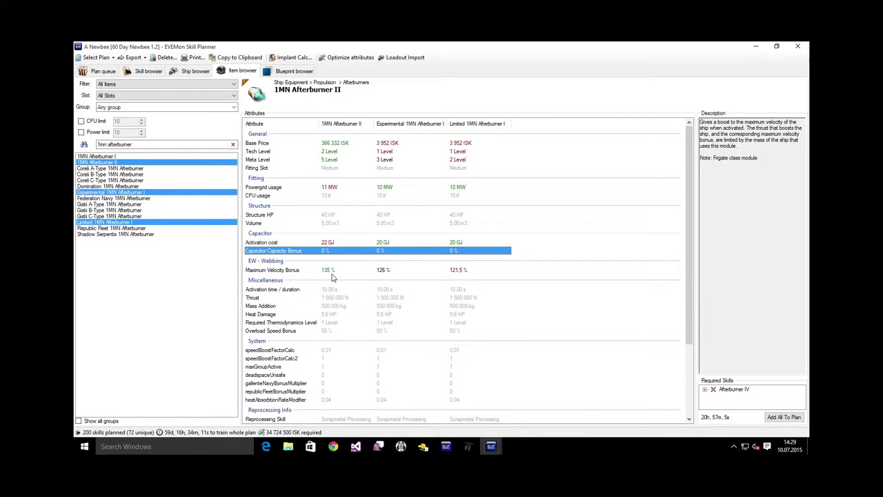
# Step: Back in pyfa, fit a 1MN Afterburner II in a med slot and, searching "nanofiber int", a Nanofiber Internal Structure II in a low slot
pyautogui.hotkey('alt', 'Tab')
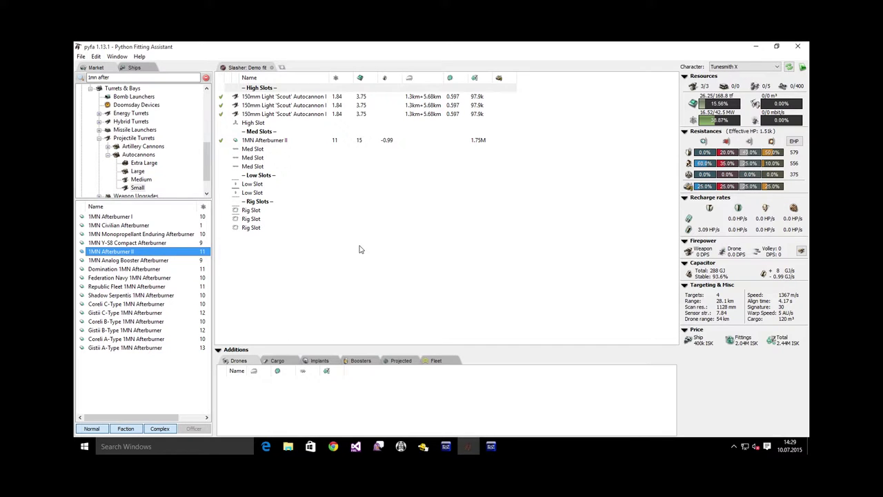
pyautogui.click(123, 78)
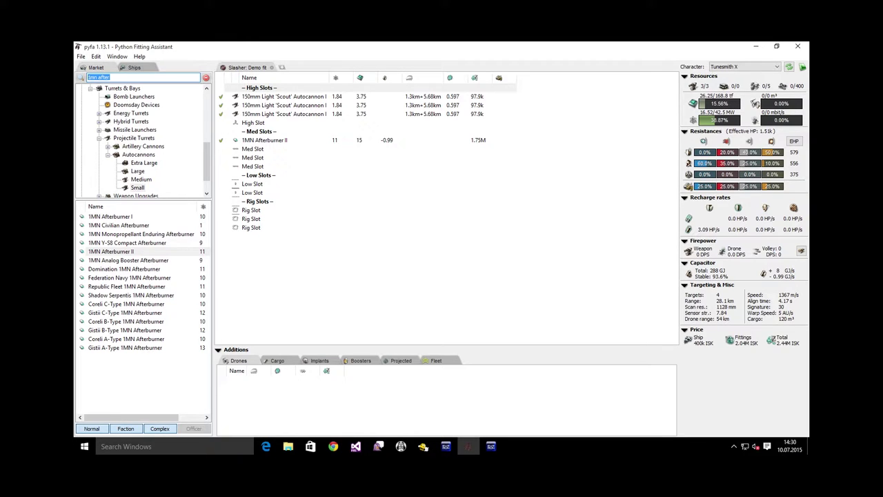
pyautogui.write('nanofiber int')
pyautogui.click(158, 226)
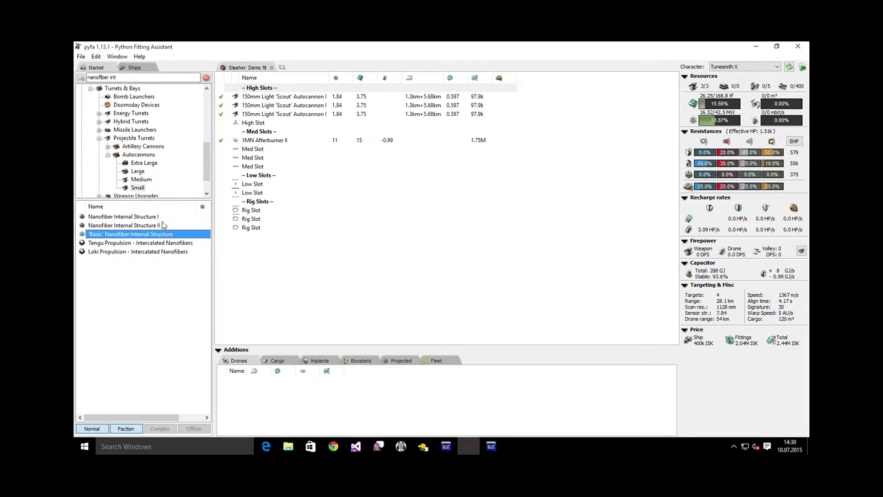
pyautogui.click(165, 217)
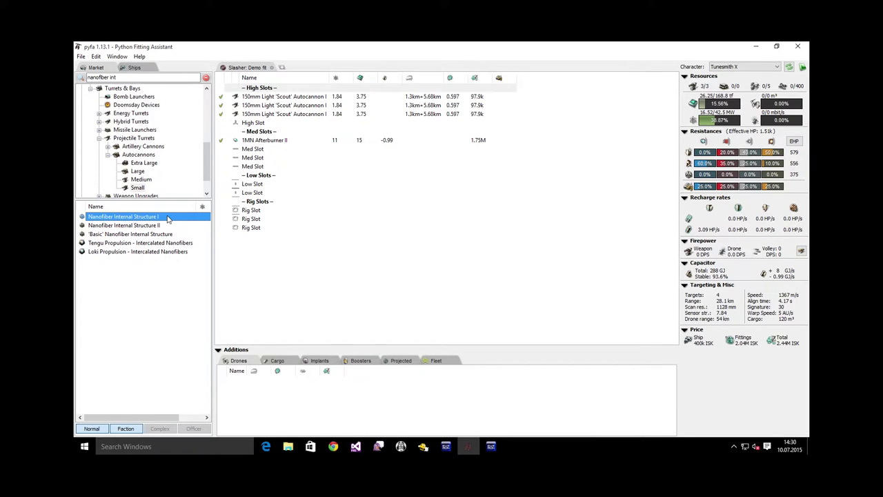
pyautogui.click(170, 235)
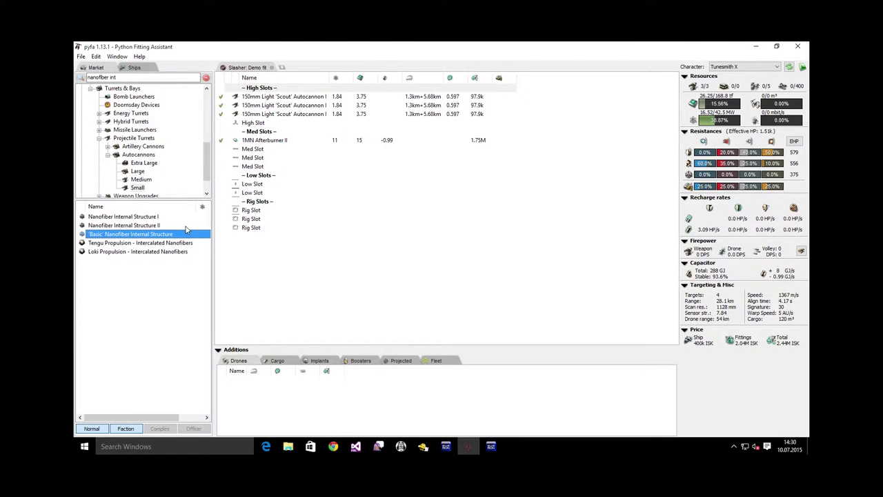
pyautogui.doubleClick(164, 225)
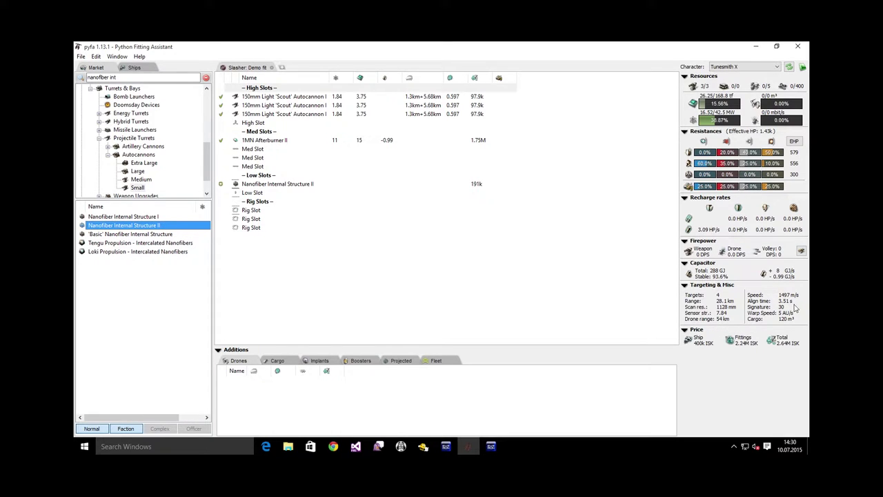
# Step: Check the Slasher's speed and align time, the fitted afterburner's price and the remaining empty low slot
pyautogui.moveTo(794, 301)
pyautogui.click(562, 266)
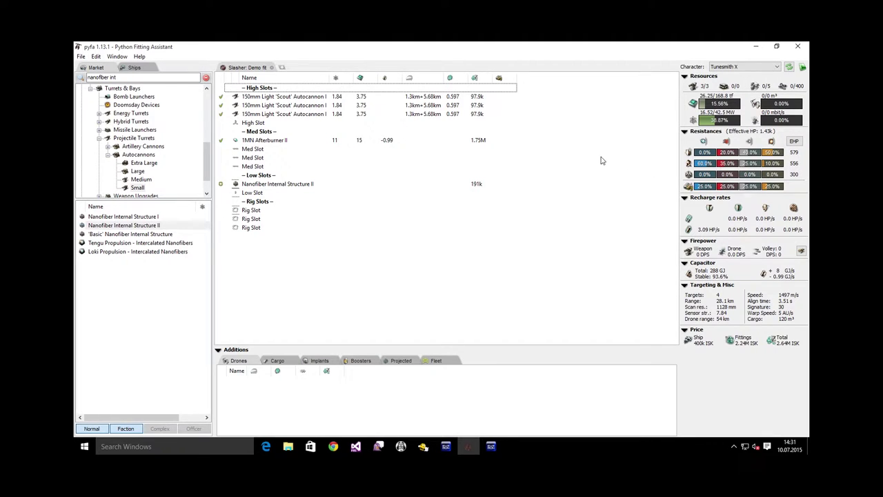
pyautogui.click(490, 141)
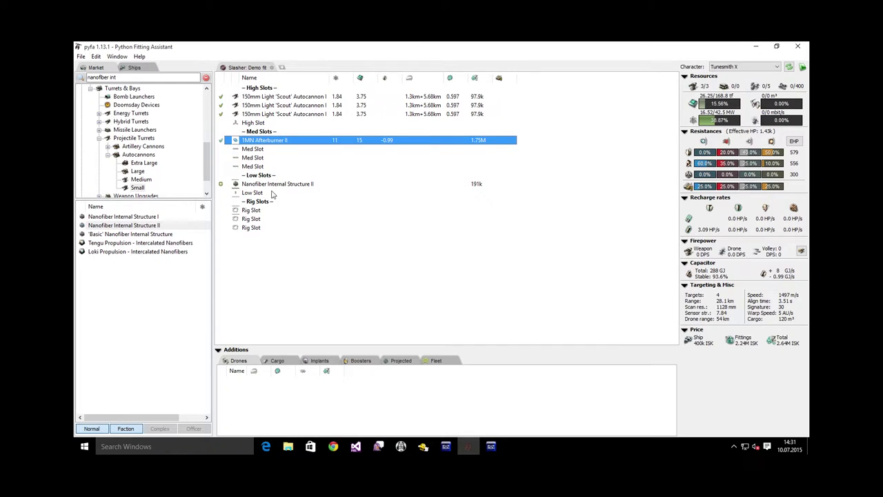
pyautogui.click(250, 193)
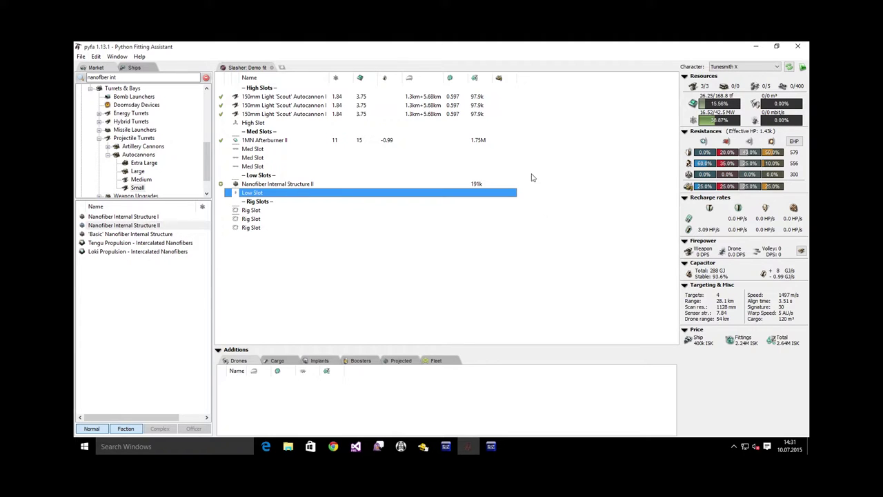
# Step: Search the market for "shield booster medium"
pyautogui.click(578, 150)
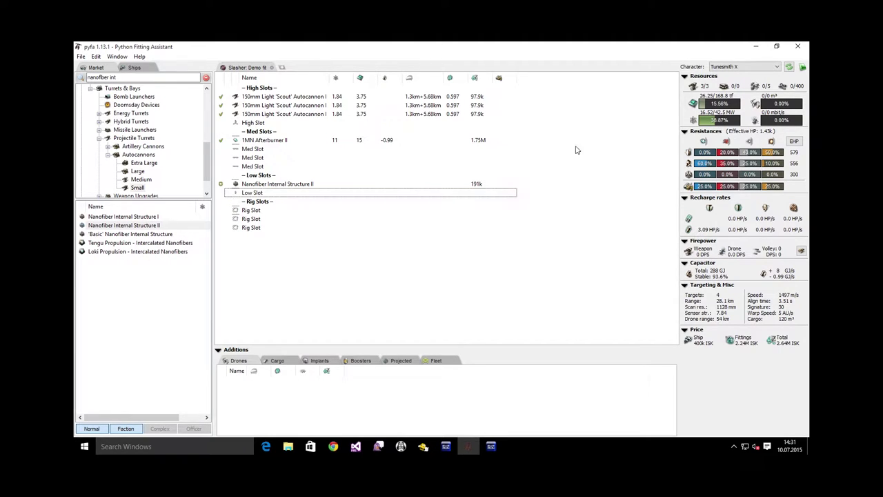
pyautogui.click(142, 80)
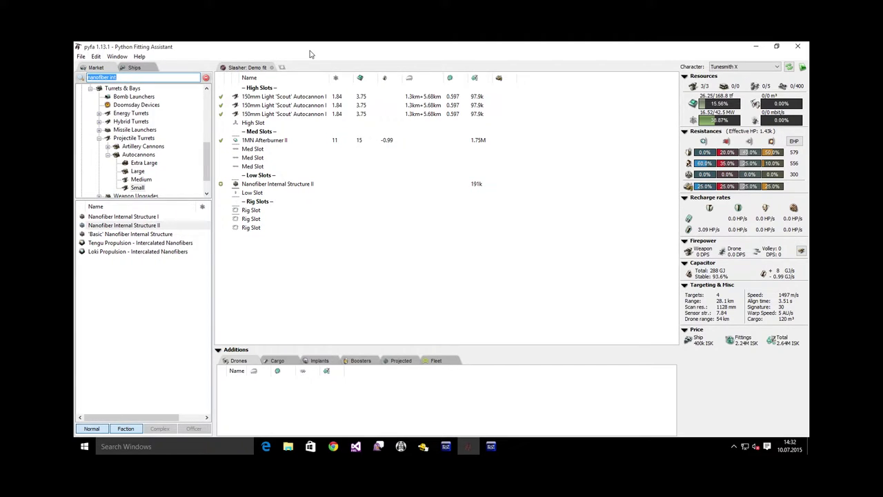
pyautogui.write('shield ')
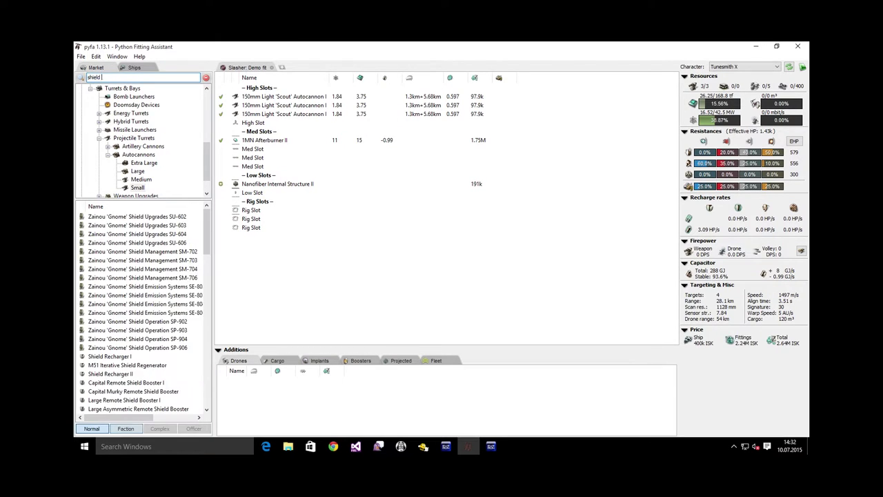
pyautogui.write('booster')
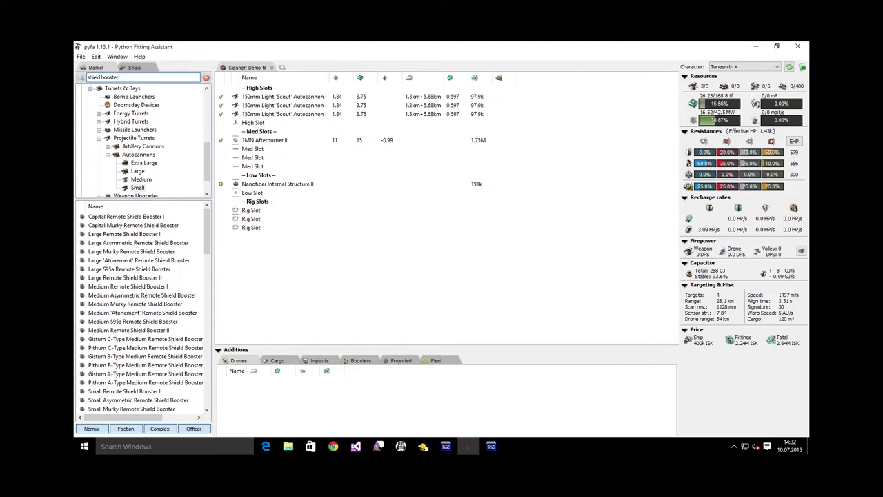
pyautogui.write('medium')
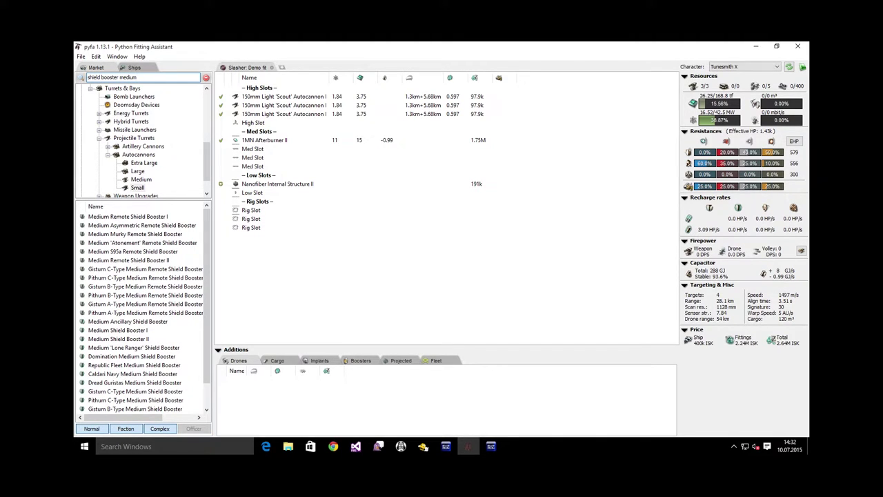
# Step: Examine the medium shield boosters in the results, limiting the list to normal modules, and compare Medium Shield Booster I, II and the Medium Ancillary Shield Booster
pyautogui.click(160, 218)
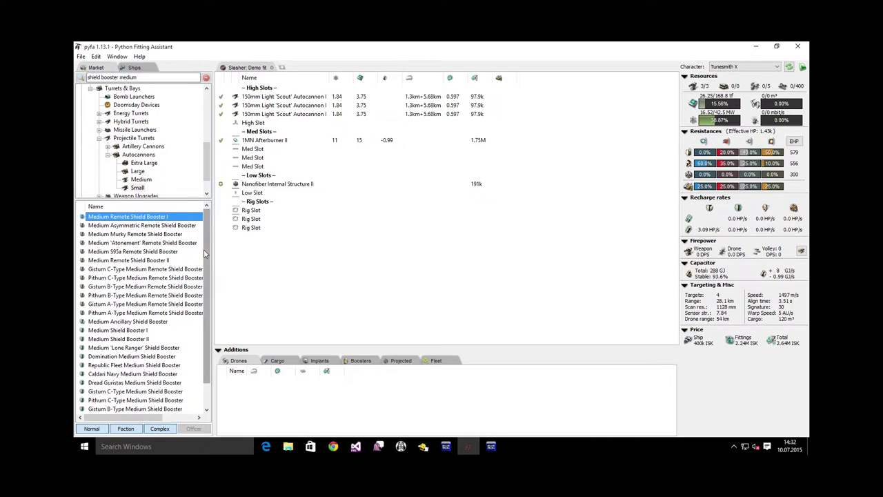
pyautogui.moveTo(204, 249); pyautogui.dragTo(203, 251)
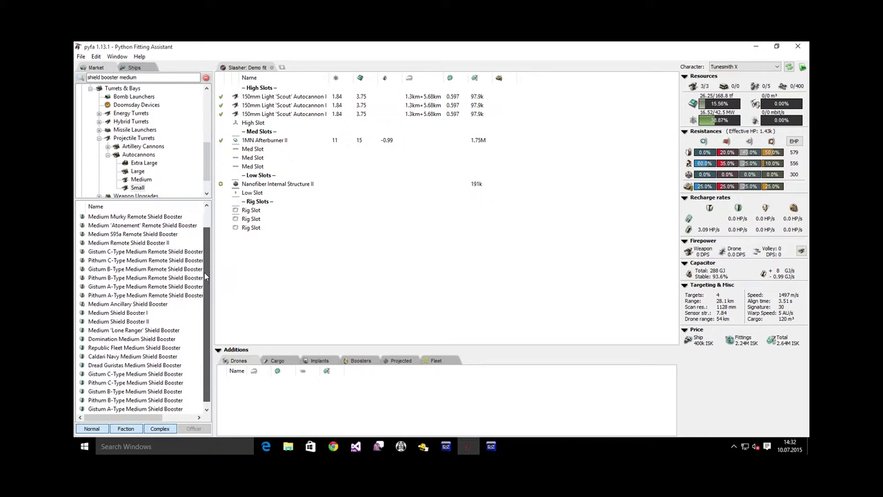
pyautogui.click(142, 306)
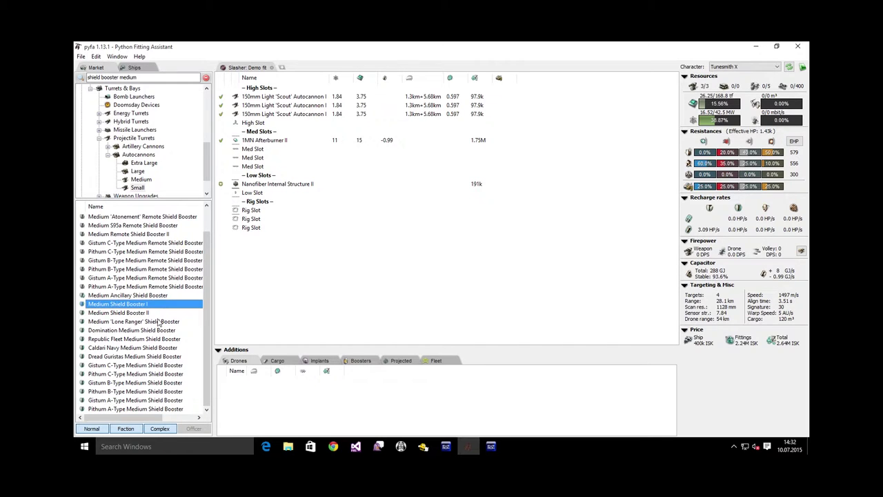
pyautogui.click(159, 314)
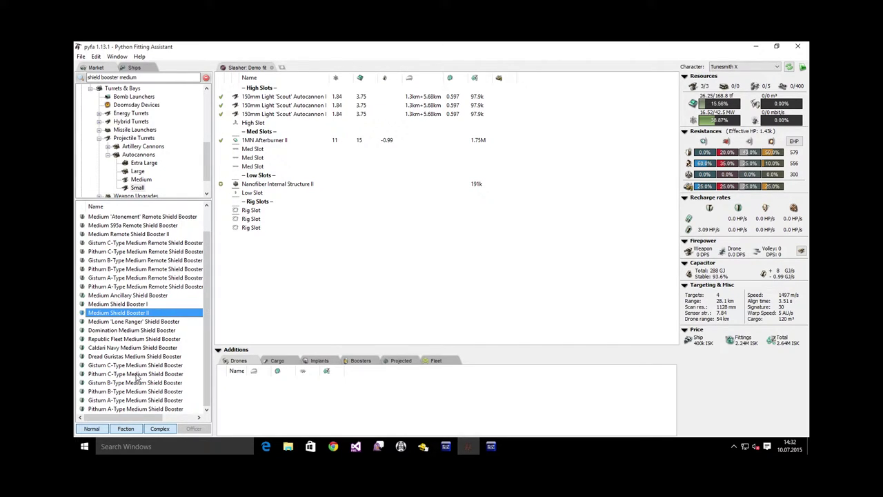
pyautogui.click(94, 428)
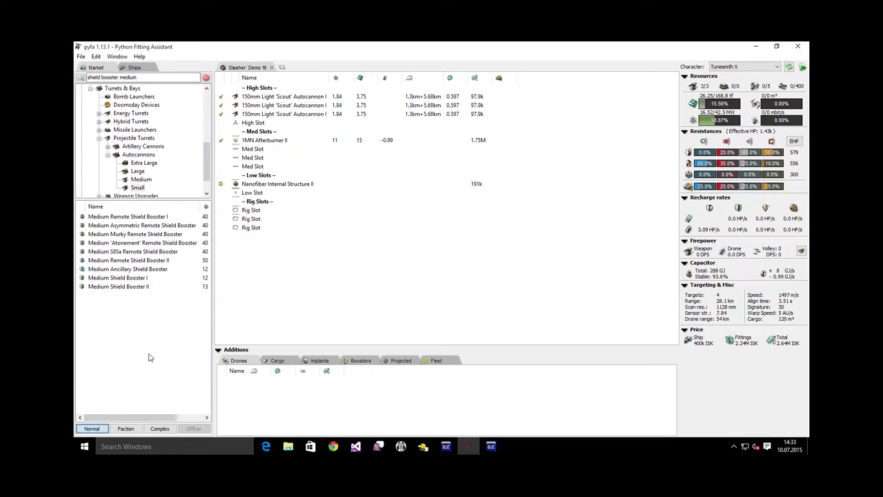
pyautogui.click(147, 288)
pyautogui.click(151, 278)
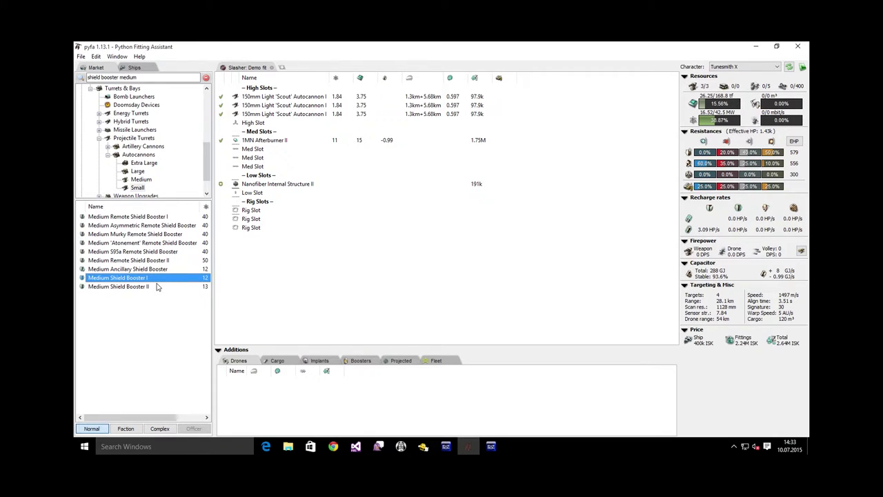
pyautogui.click(118, 270)
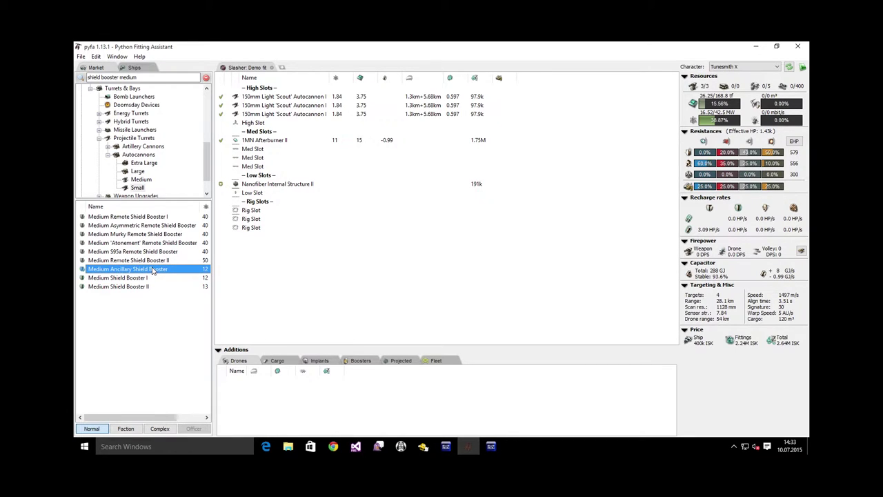
# Step: Try a Medium Shield Booster II in the second med slot and remove it again
pyautogui.click(147, 287)
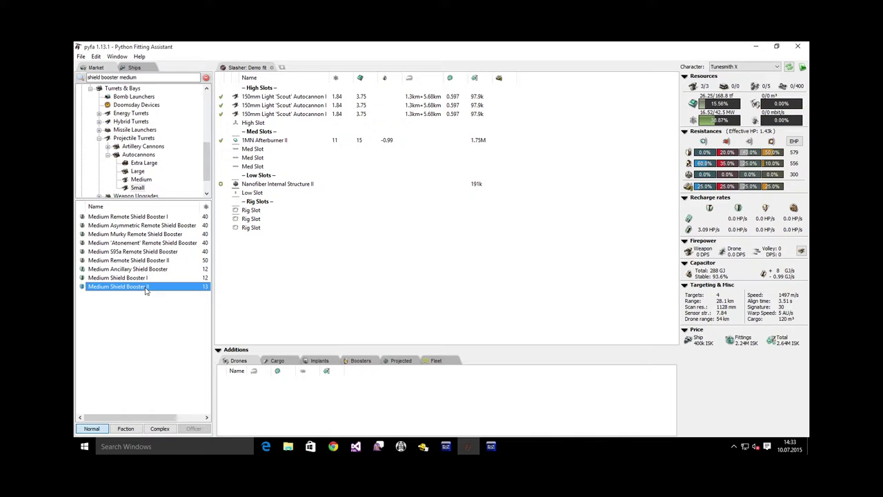
pyautogui.doubleClick(148, 290)
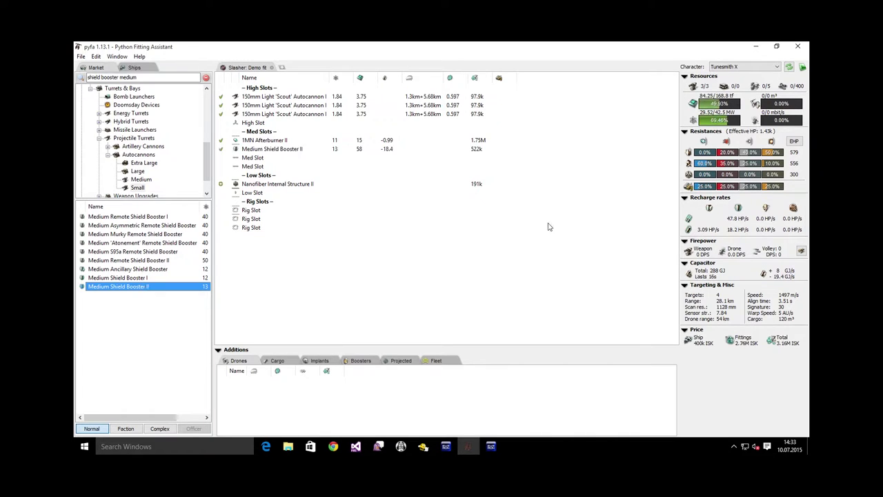
pyautogui.doubleClick(253, 151)
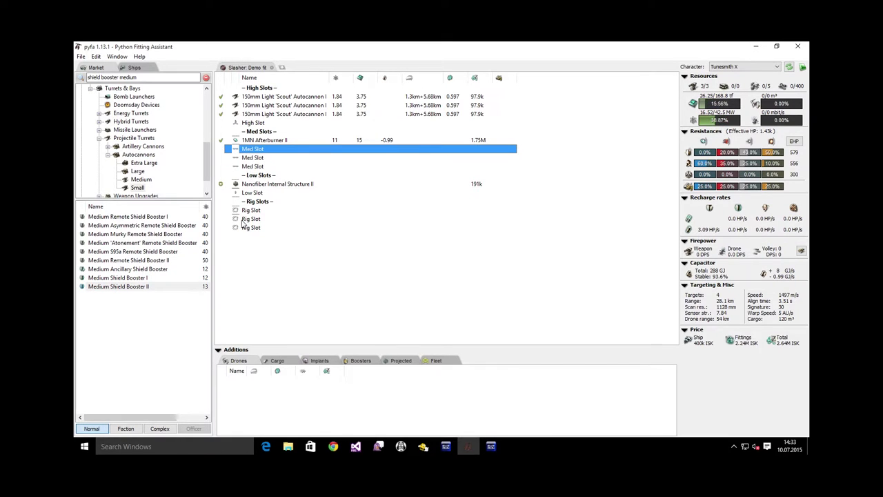
# Step: Fit a Medium Ancillary Shield Booster in the second med slot and load it with Navy Cap Booster 50 charges
pyautogui.doubleClick(138, 270)
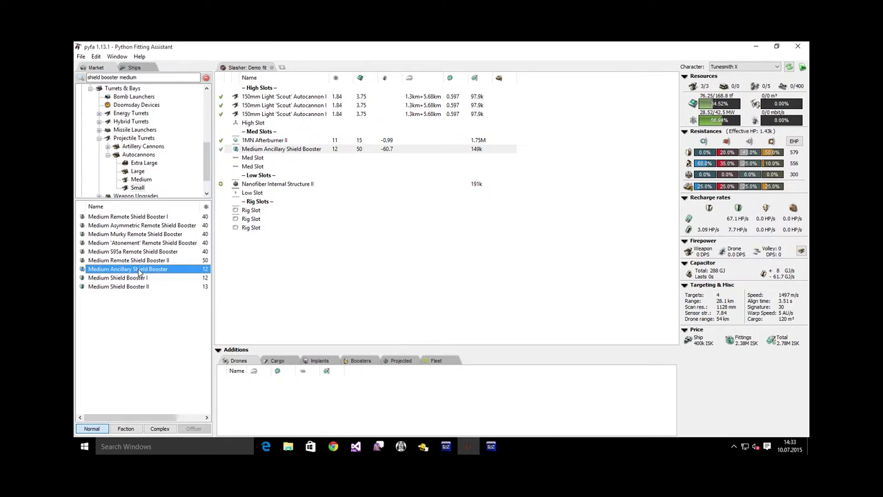
pyautogui.rightClick(291, 152)
pyautogui.moveTo(304, 155)
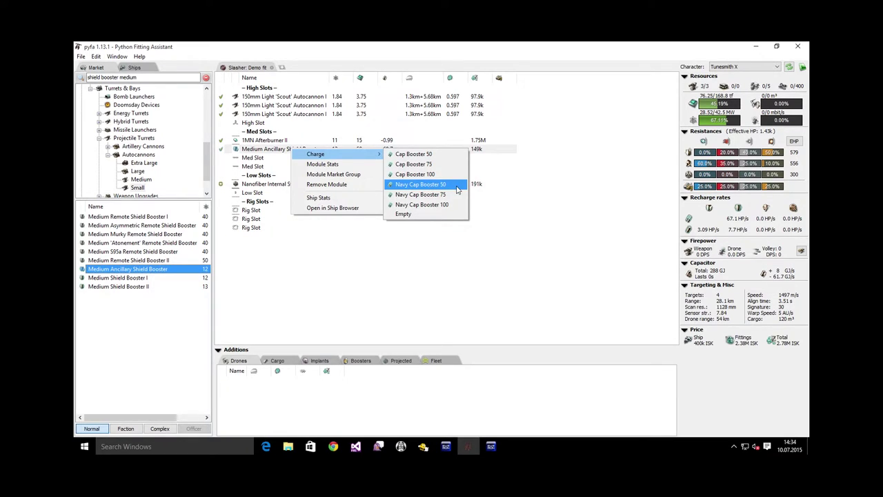
pyautogui.click(456, 189)
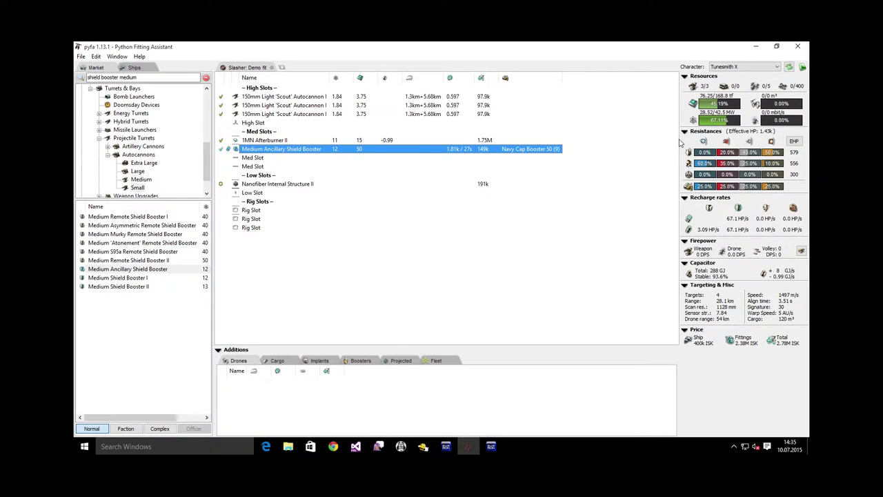
# Step: Search for "damage control", show the Damage Control I's market group and fit a Damage Control II in the remaining low slot
pyautogui.click(157, 77)
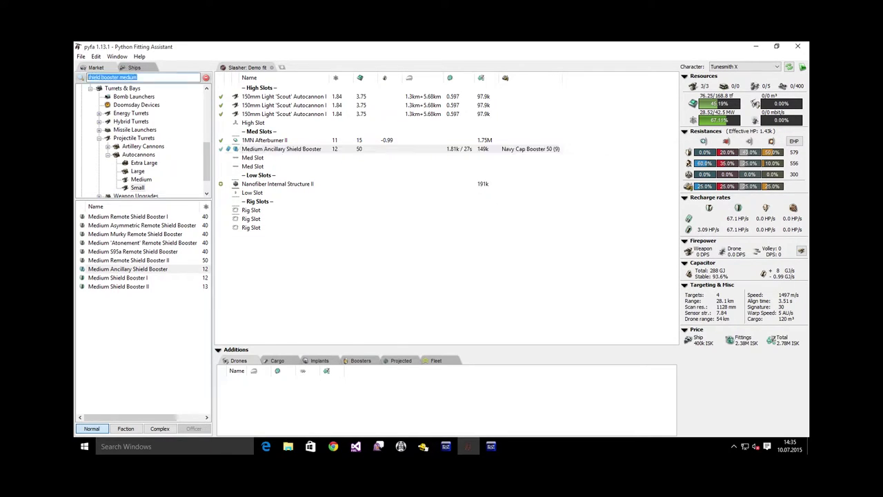
pyautogui.write('damage control')
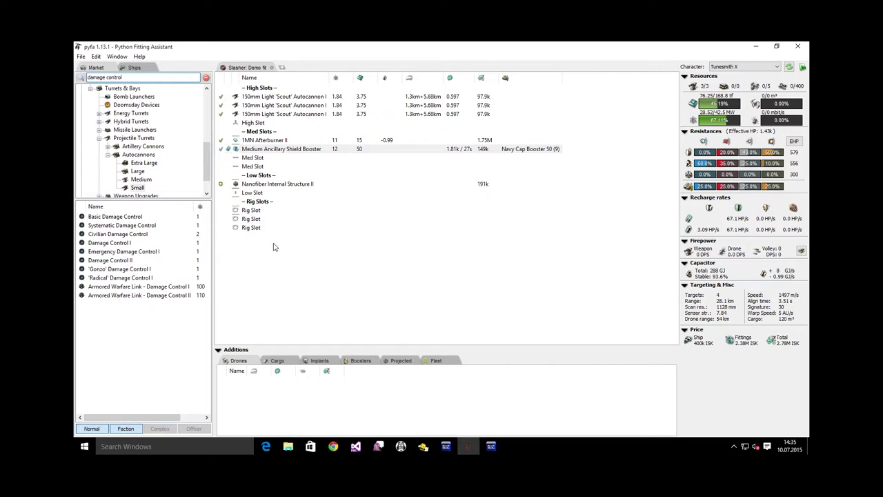
pyautogui.click(110, 246)
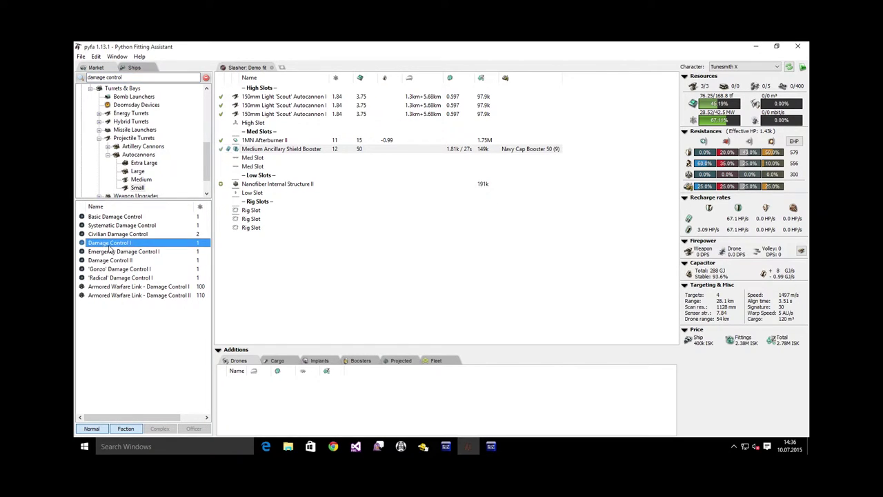
pyautogui.rightClick(119, 245)
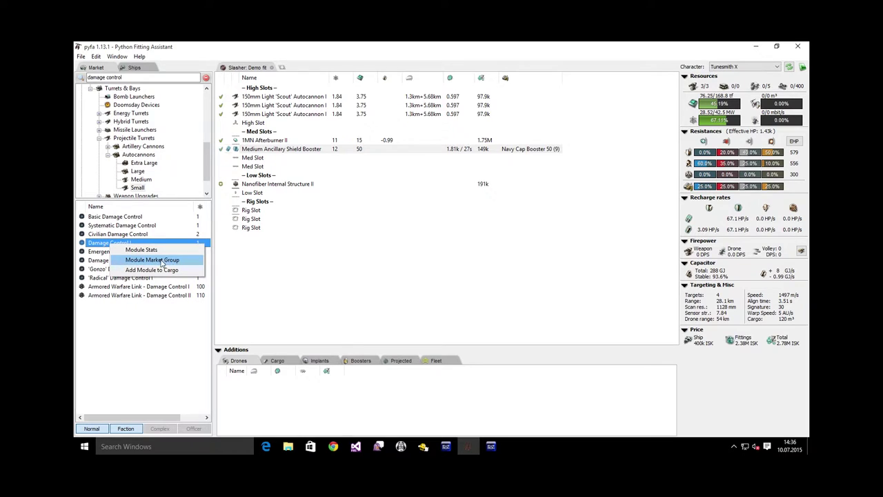
pyautogui.click(153, 260)
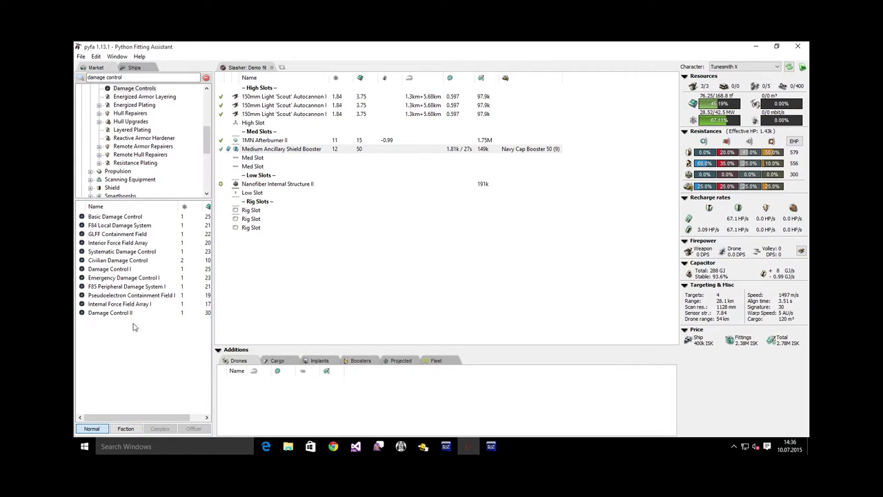
pyautogui.click(100, 243)
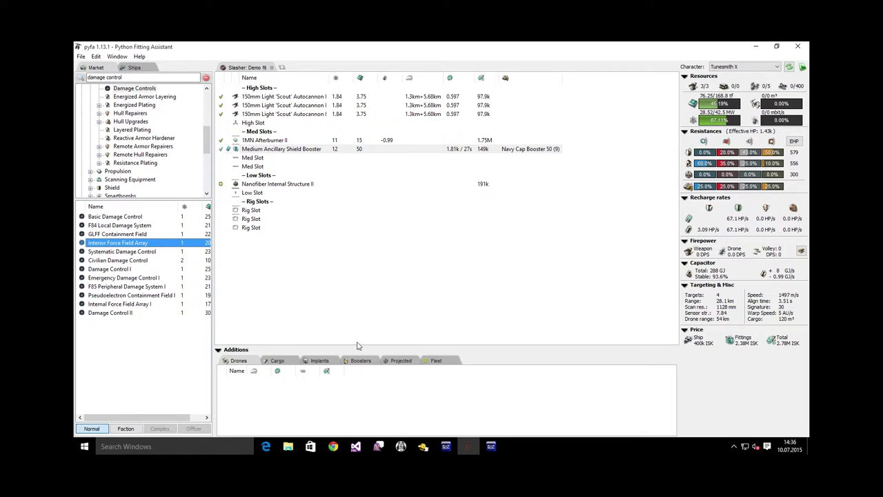
pyautogui.doubleClick(120, 314)
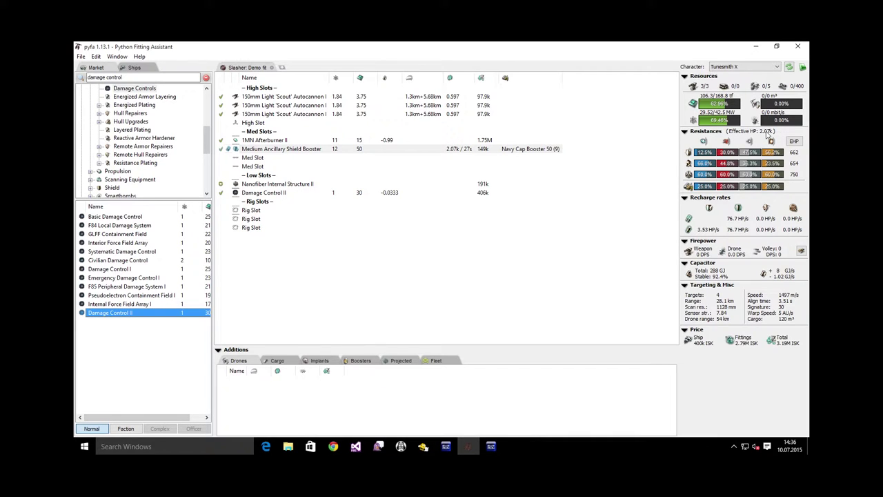
# Step: Toggle the Damage Control II off and back on, and check its effect on the ship's resistances and the ancillary shield booster
pyautogui.click(221, 195)
pyautogui.click(221, 194)
pyautogui.click(617, 150)
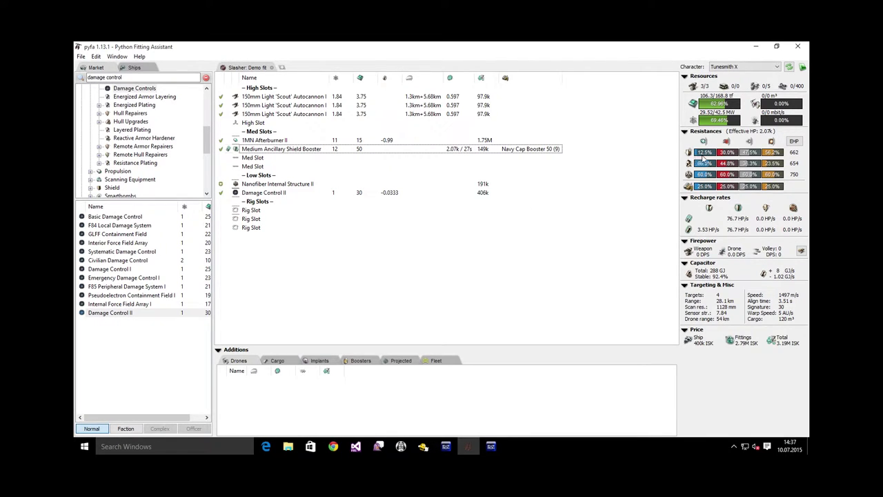
pyautogui.moveTo(703, 158)
pyautogui.click(482, 149)
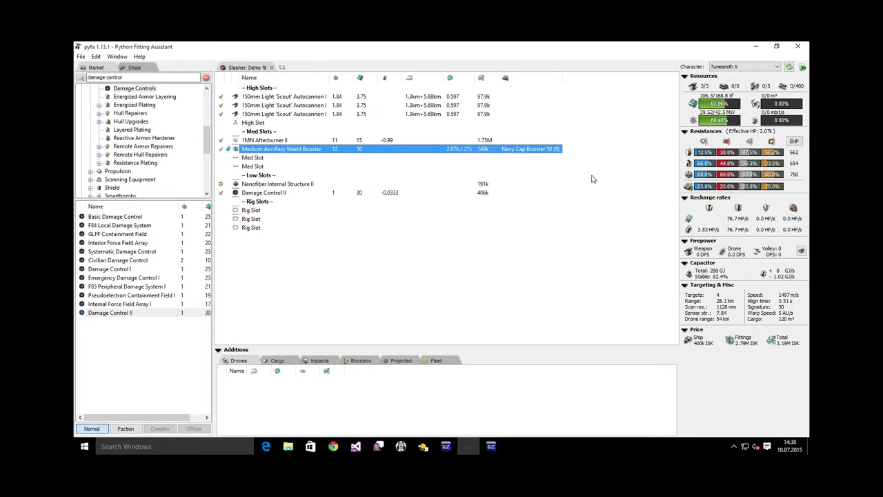
# Step: Clear the market search, browse the Small Shield Rigs and fit a Small Anti-EM Screen Reinforcer II in the first rig slot, checking the shield resistances
pyautogui.click(205, 78)
pyautogui.moveTo(205, 140); pyautogui.dragTo(205, 114)
pyautogui.click(134, 188)
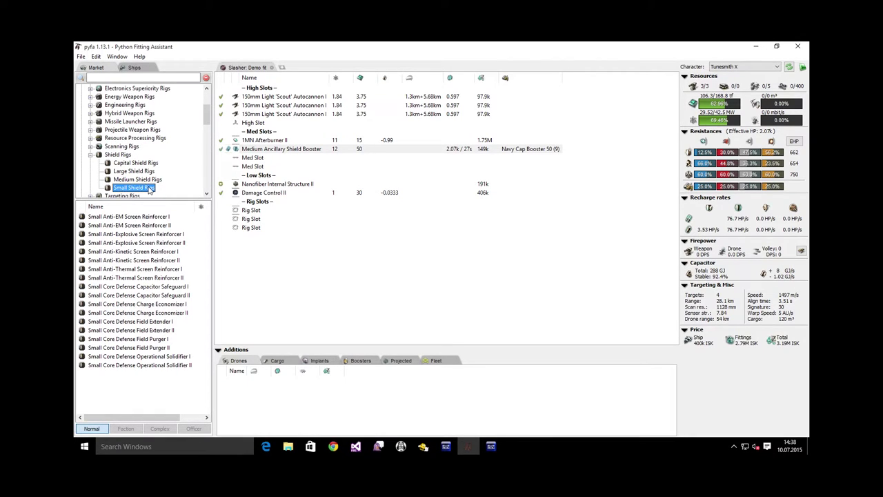
pyautogui.click(134, 217)
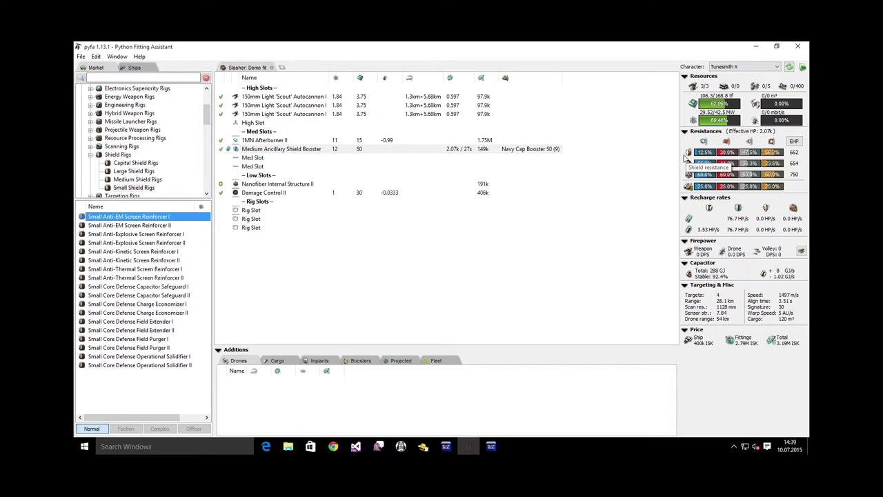
pyautogui.click(154, 226)
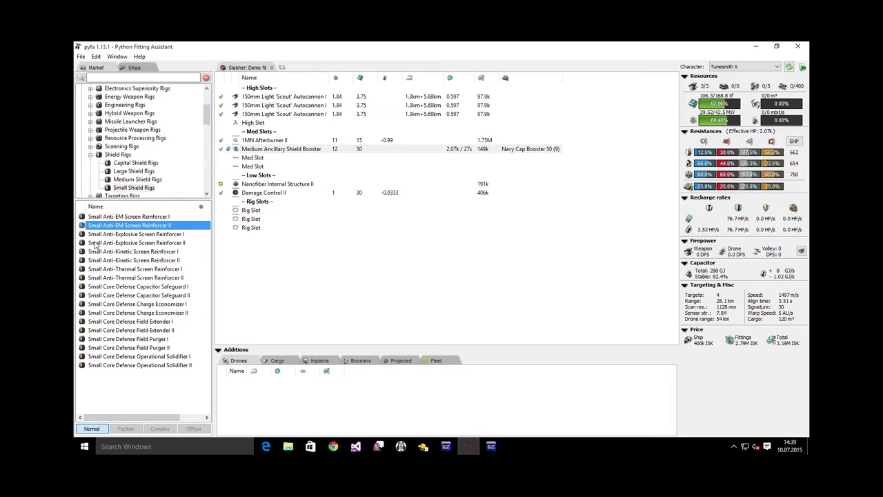
pyautogui.doubleClick(155, 226)
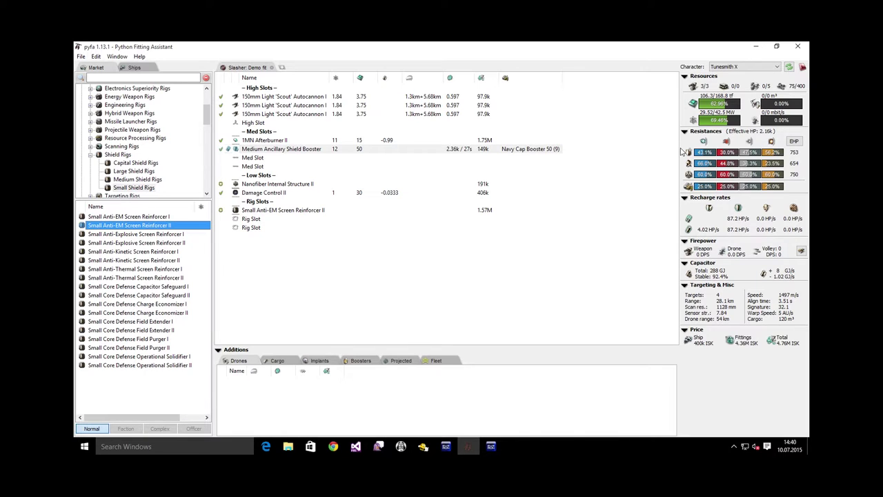
pyautogui.click(682, 151)
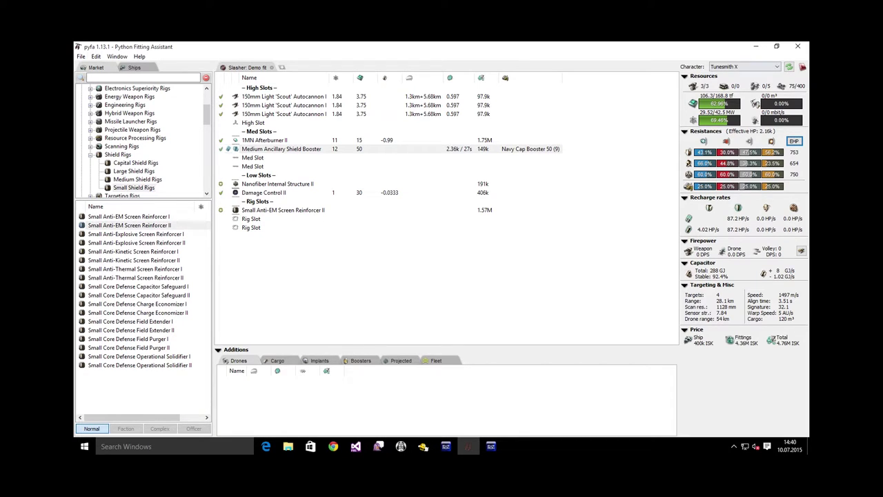
pyautogui.moveTo(802, 69)
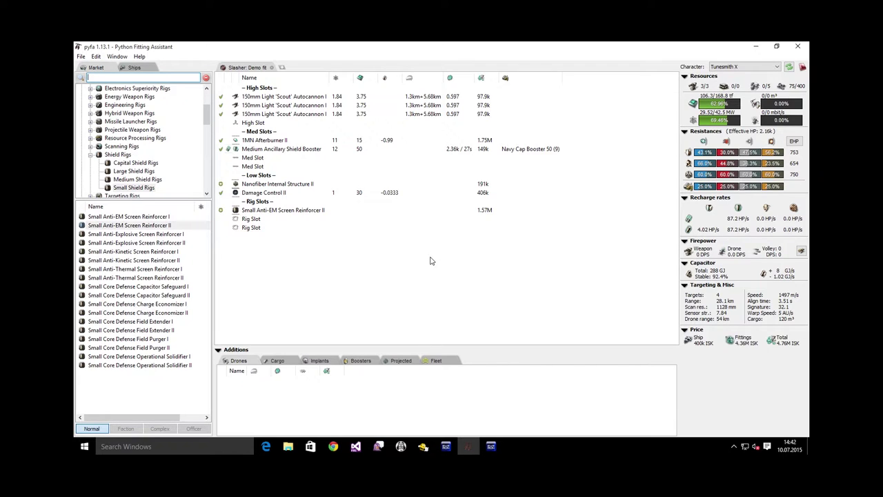
# Step: Search for "warp scrambler" and fit a Warp Scrambler II in the third med slot
pyautogui.click(128, 260)
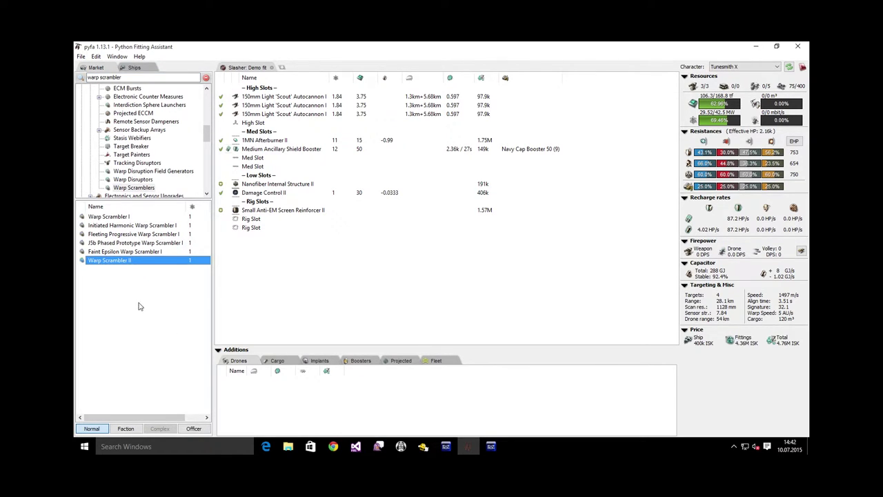
pyautogui.doubleClick(128, 262)
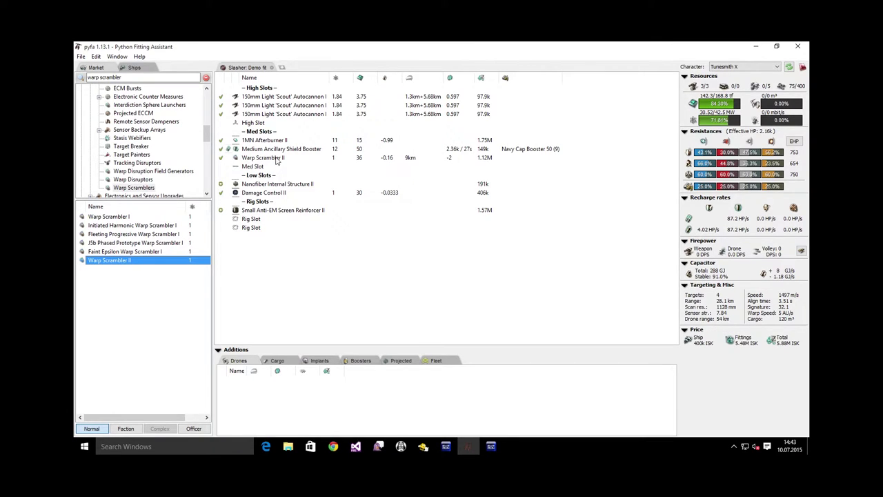
# Step: Search for "tracking disruptor", fit a Tracking Disruptor II in the free med slot and check the CPU load
pyautogui.click(306, 111)
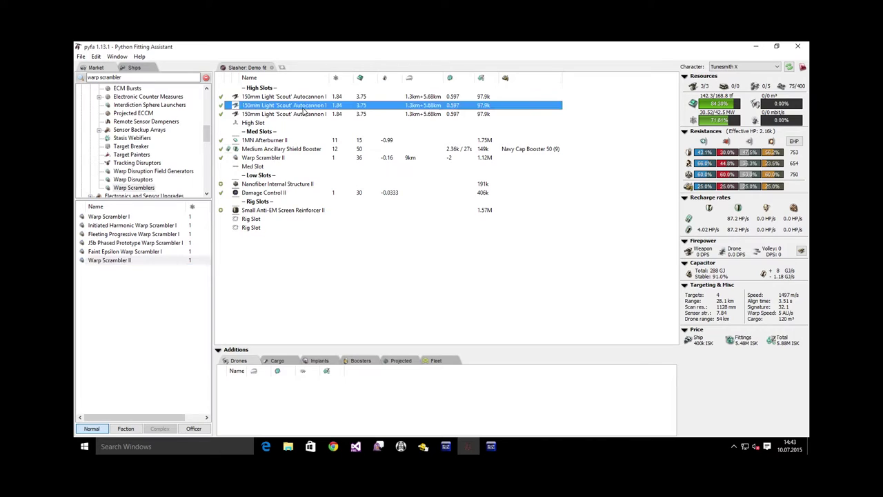
pyautogui.click(297, 167)
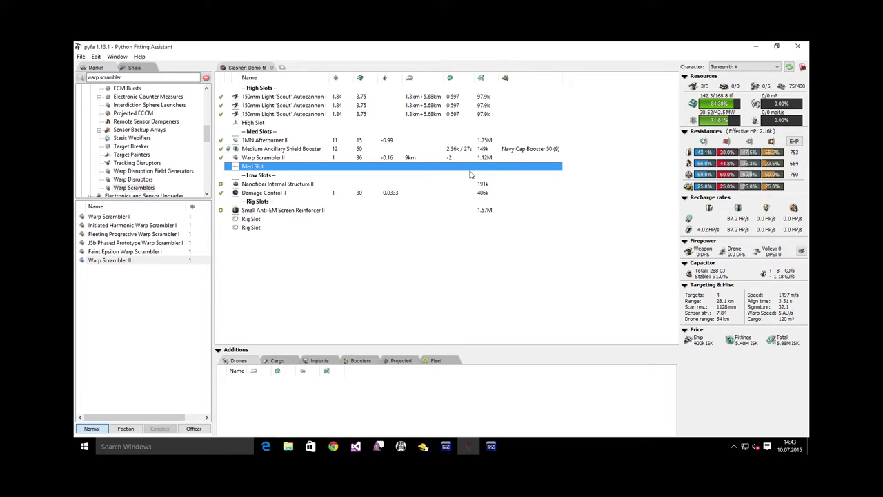
pyautogui.click(136, 79)
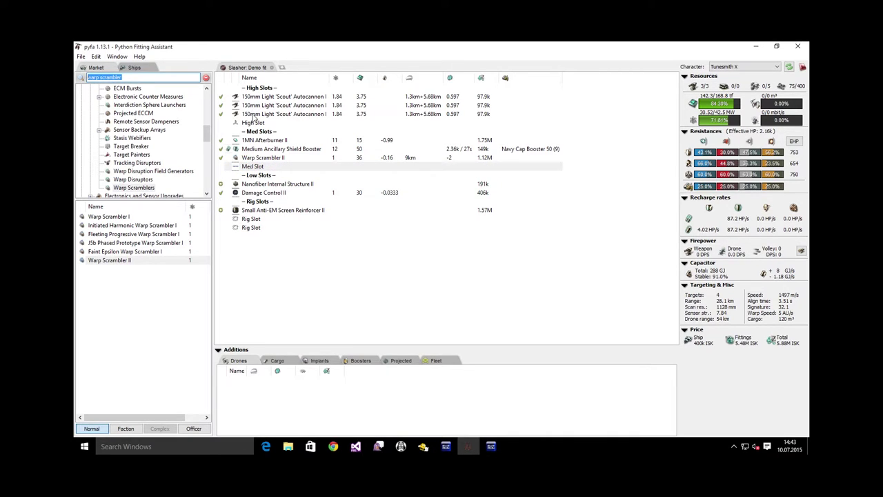
pyautogui.write('tracking disruptor')
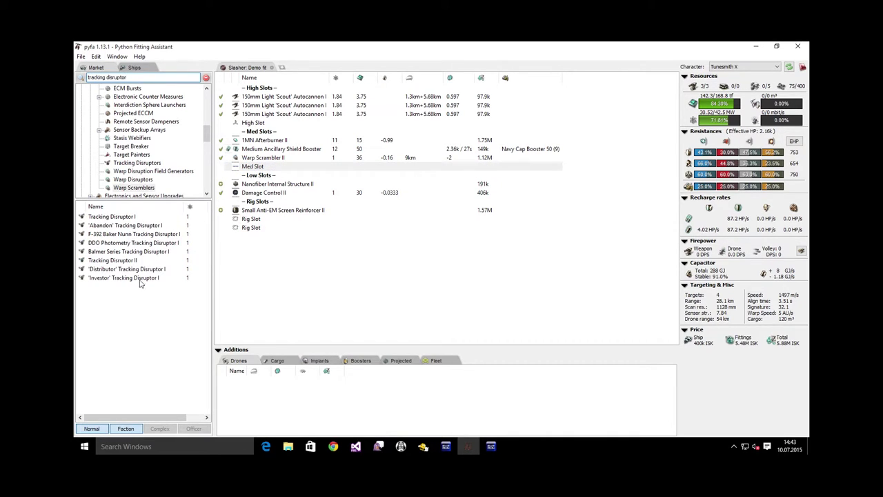
pyautogui.doubleClick(127, 261)
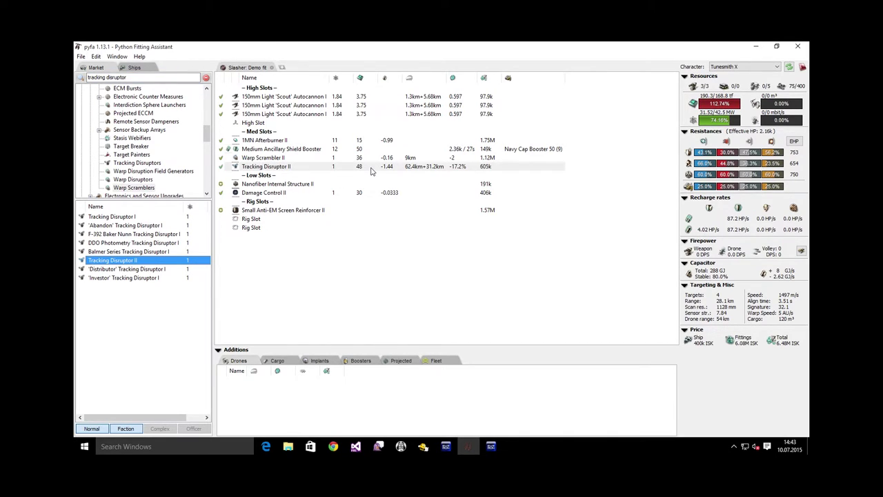
pyautogui.moveTo(733, 104)
# Step: Compare the CPU usage of the tracking disruptors and replace the fitted one with a Balmer Series Tracking Disruptor I
pyautogui.moveTo(151, 417); pyautogui.dragTo(168, 422)
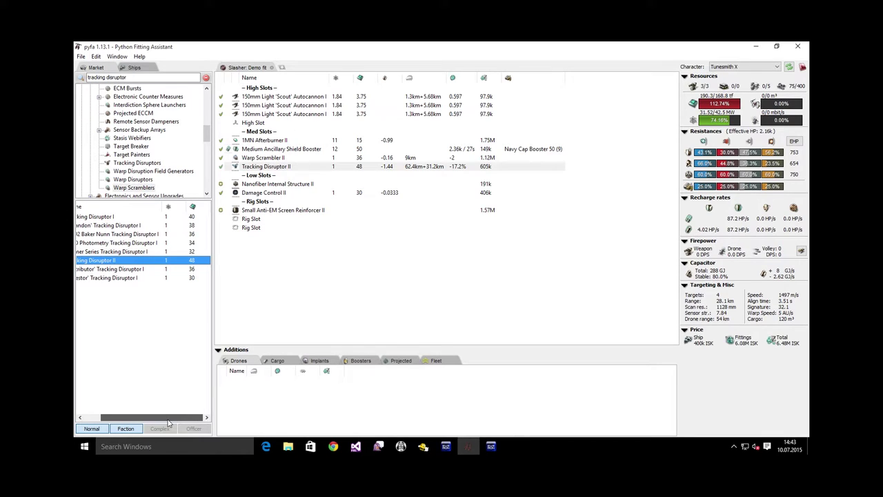
pyautogui.click(197, 253)
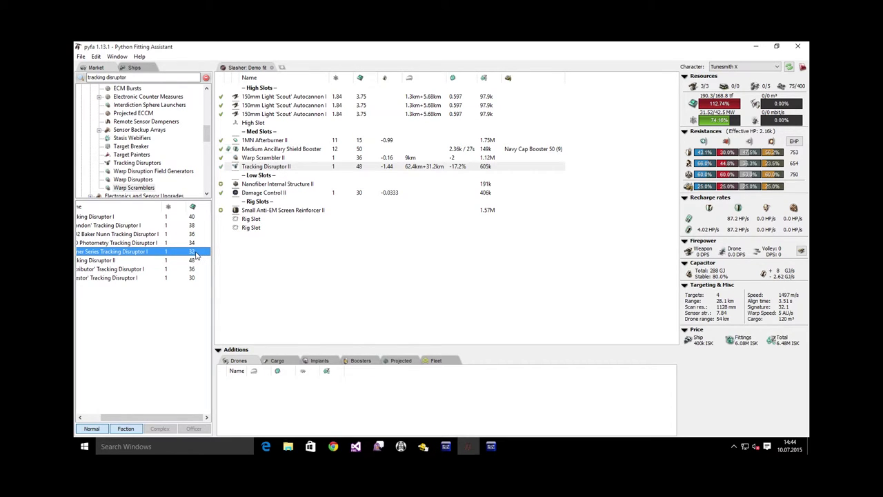
pyautogui.moveTo(197, 253); pyautogui.dragTo(254, 168)
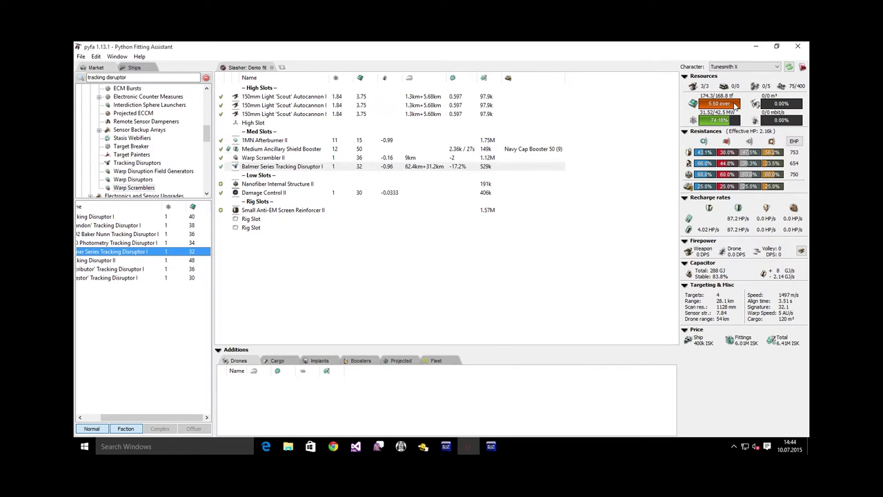
pyautogui.moveTo(733, 106)
# Step: Show the market group of the fitted Warp Scrambler II and compare the CPU usage of its variants
pyautogui.rightClick(257, 158)
pyautogui.click(277, 173)
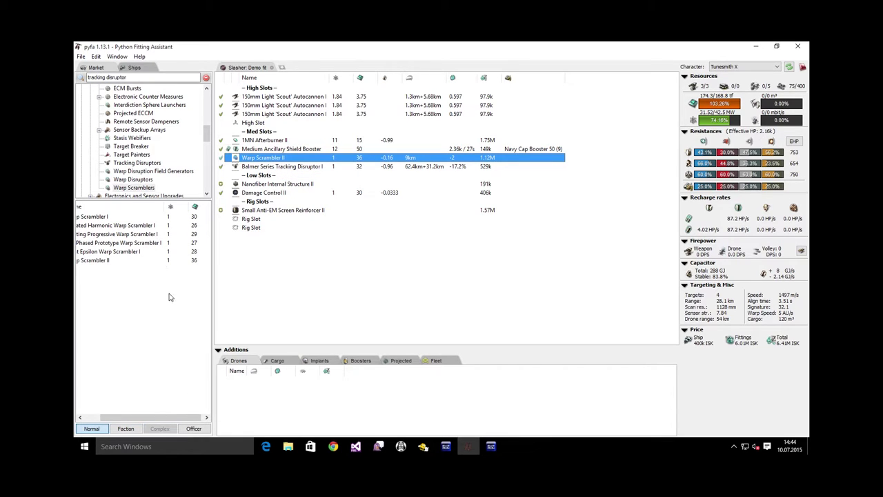
pyautogui.click(124, 261)
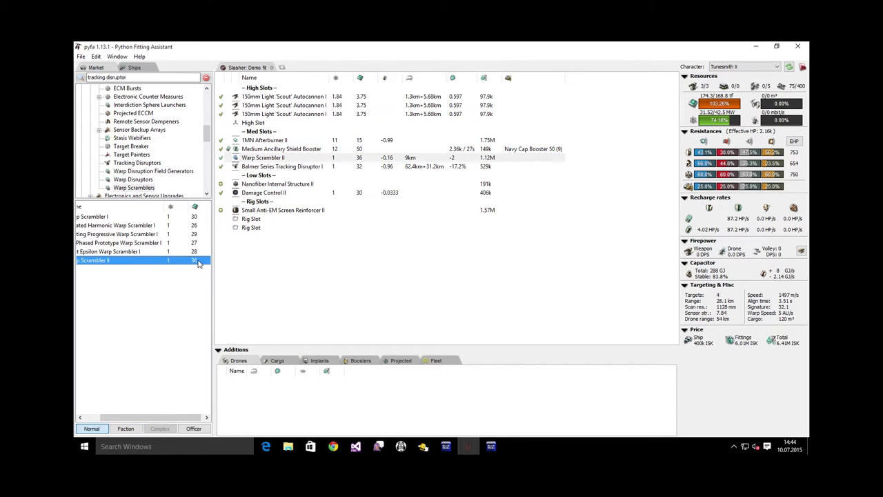
pyautogui.click(199, 244)
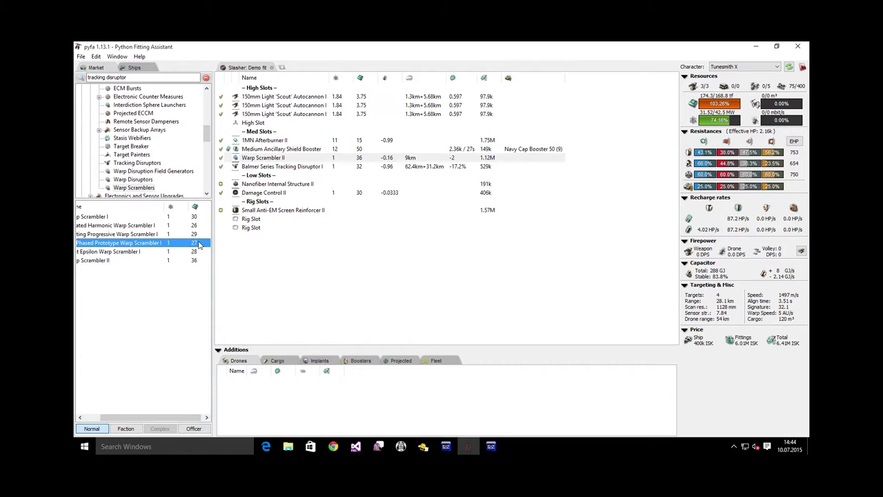
pyautogui.click(292, 159)
# Step: Switch to EVEMon and compare Warp Scrambler II with the Faint Epsilon, Fleeting Progressive, Initiated Harmonic and J5b Phased Prototype warp scramblers
pyautogui.click(490, 446)
pyautogui.click(132, 294)
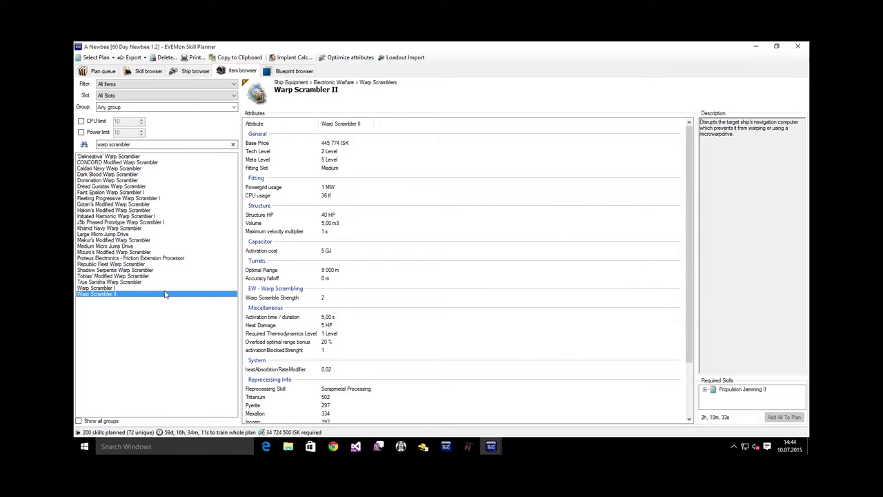
pyautogui.keyDown('ctrl'); pyautogui.click(144, 199); pyautogui.keyUp('ctrl')
pyautogui.keyDown('ctrl'); pyautogui.click(145, 193); pyautogui.keyUp('ctrl')
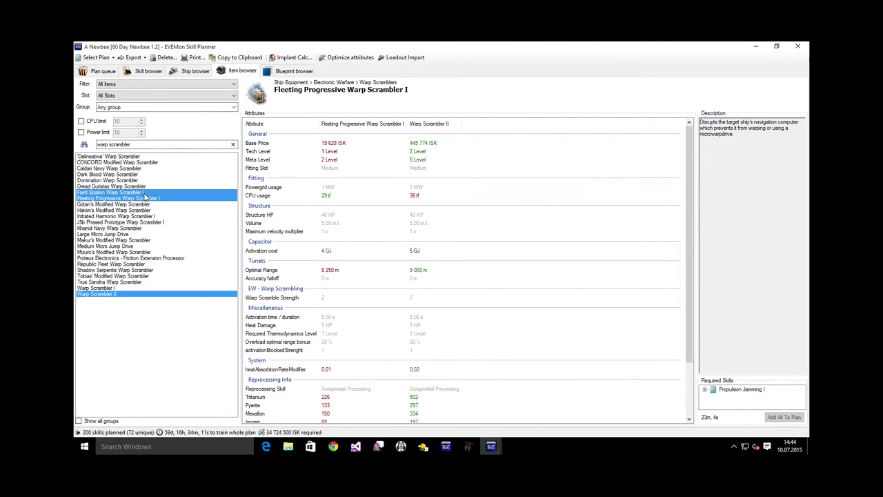
pyautogui.keyDown('ctrl'); pyautogui.click(165, 216); pyautogui.keyUp('ctrl')
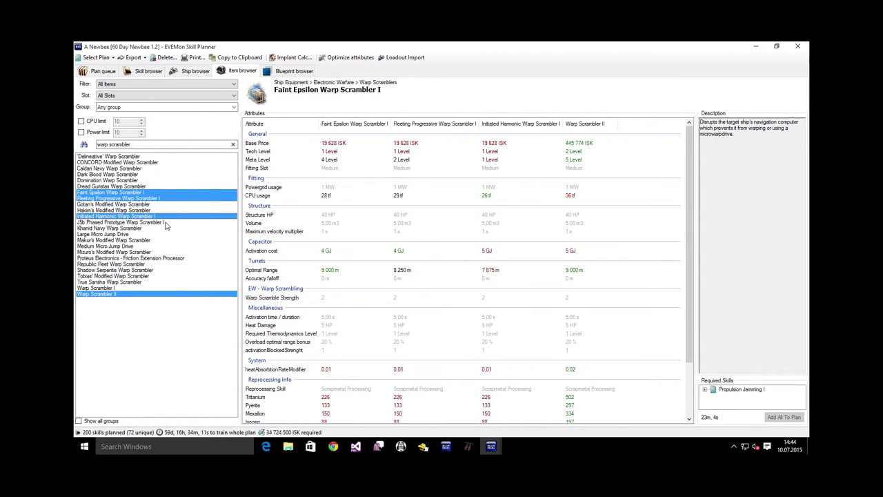
pyautogui.keyDown('ctrl'); pyautogui.click(165, 222); pyautogui.keyUp('ctrl')
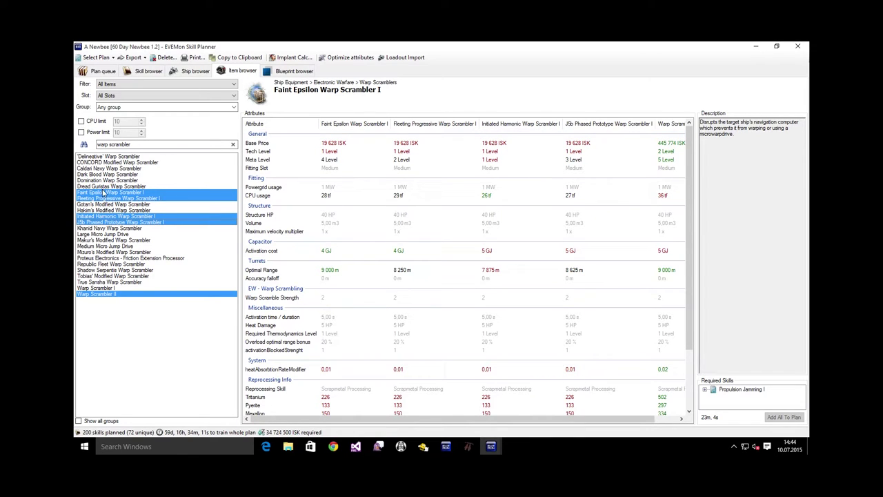
# Step: Remove the Initiated Harmonic and Fleeting Progressive scramblers from the comparison and examine the optimal range and CPU usage of the rest
pyautogui.keyDown('ctrl'); pyautogui.click(107, 217); pyautogui.keyUp('ctrl')
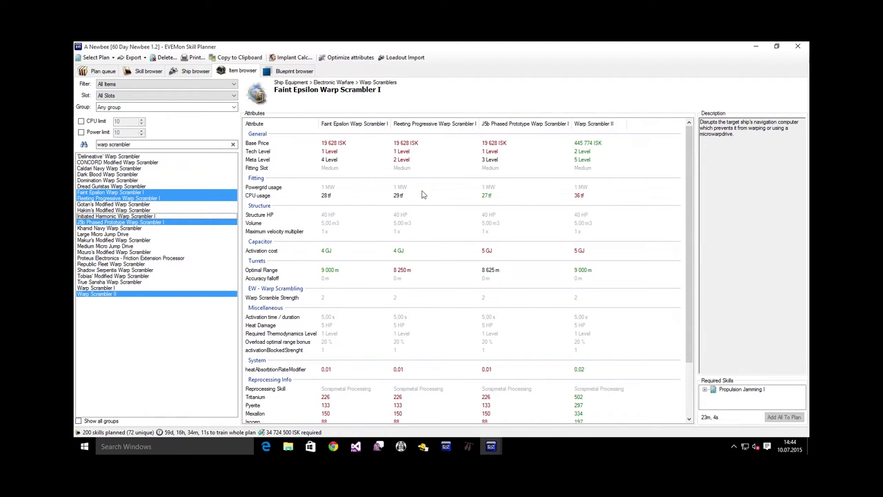
pyautogui.keyDown('ctrl'); pyautogui.click(107, 199); pyautogui.keyUp('ctrl')
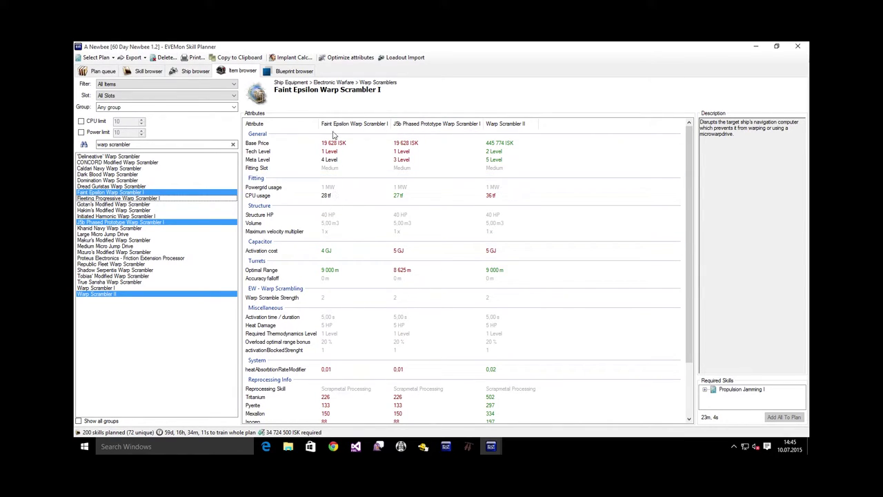
pyautogui.click(321, 270)
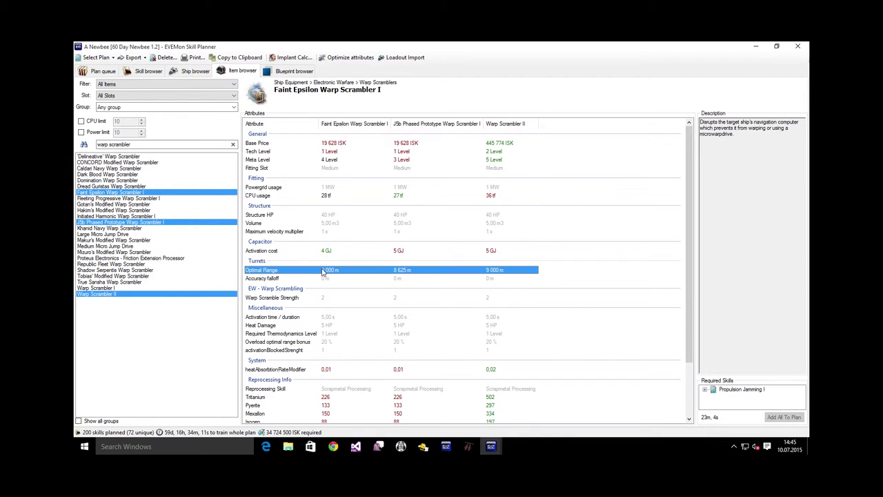
pyautogui.click(324, 196)
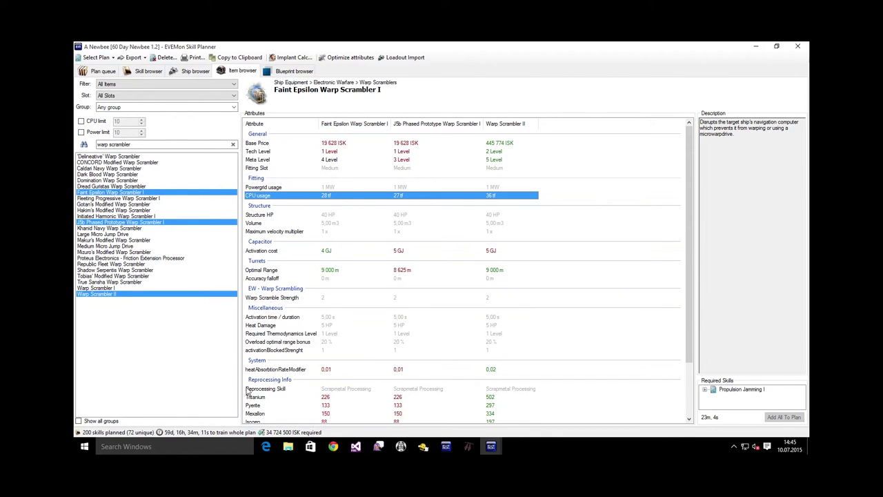
# Step: Switch back to pyfa and replace the Warp Scrambler II with a Faint Epsilon Warp Scrambler I, reviewing the med slots
pyautogui.hotkey('alt', 'Tab')
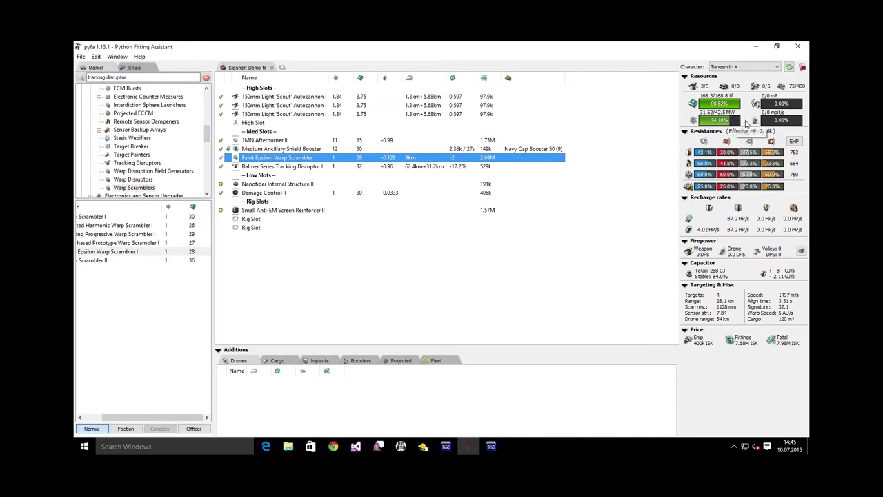
pyautogui.click(304, 167)
pyautogui.click(303, 141)
pyautogui.click(301, 168)
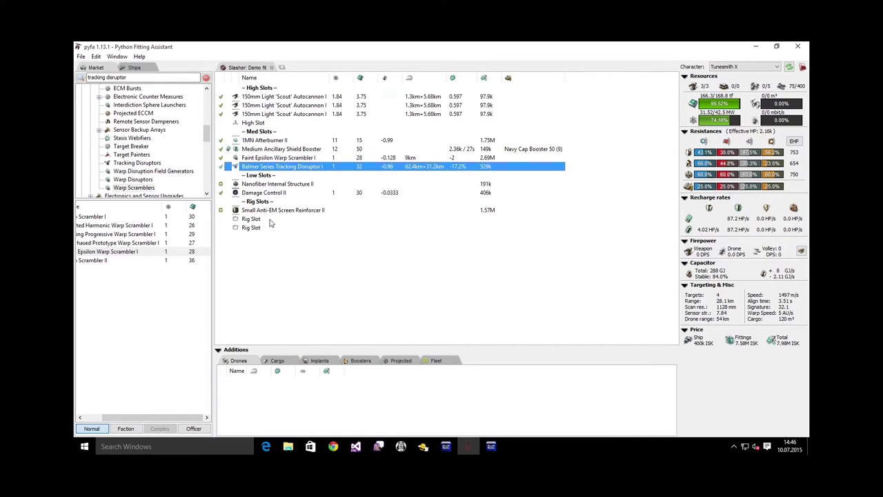
pyautogui.click(268, 218)
pyautogui.click(268, 227)
pyautogui.click(278, 123)
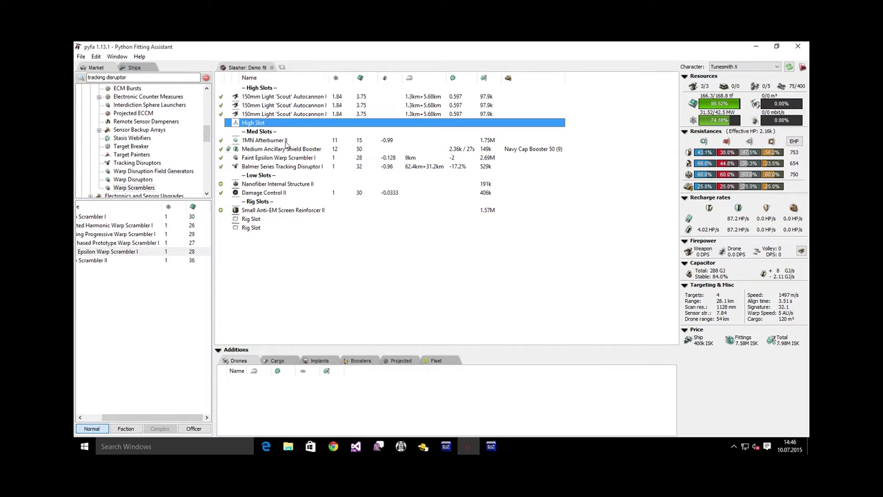
pyautogui.click(269, 219)
pyautogui.click(290, 210)
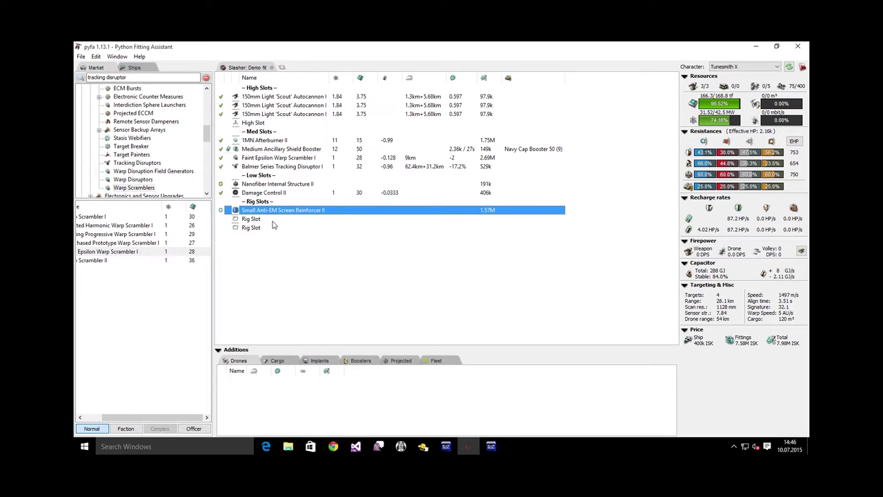
pyautogui.click(271, 219)
pyautogui.click(273, 228)
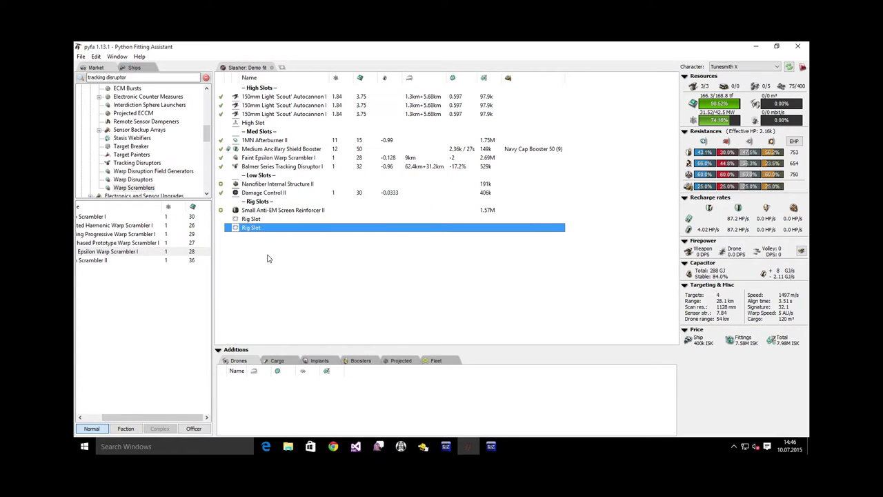
# Step: Browse the Small Projectile Weapon Rigs and fit a Small Projectile Metastasis Adjuster I and a Small Projectile Burst Aerator I in the free rig slots
pyautogui.click(179, 189)
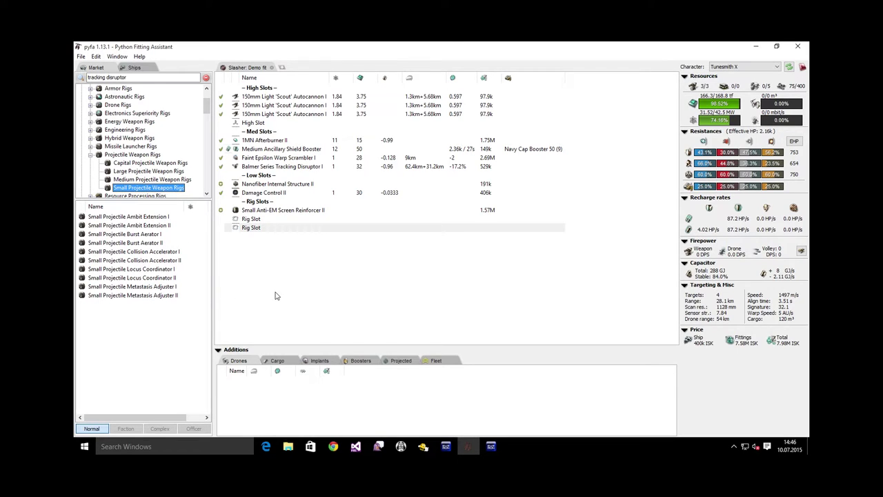
pyautogui.press('Tab')
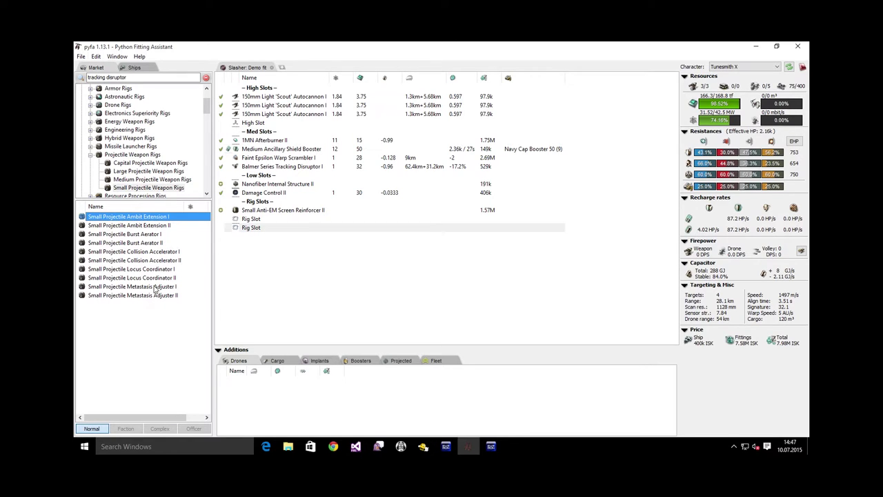
pyautogui.click(156, 287)
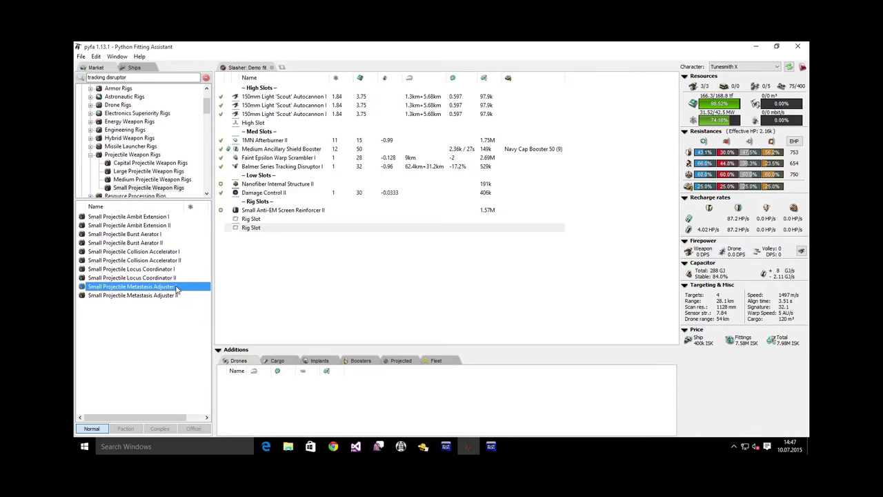
pyautogui.doubleClick(176, 289)
pyautogui.doubleClick(159, 234)
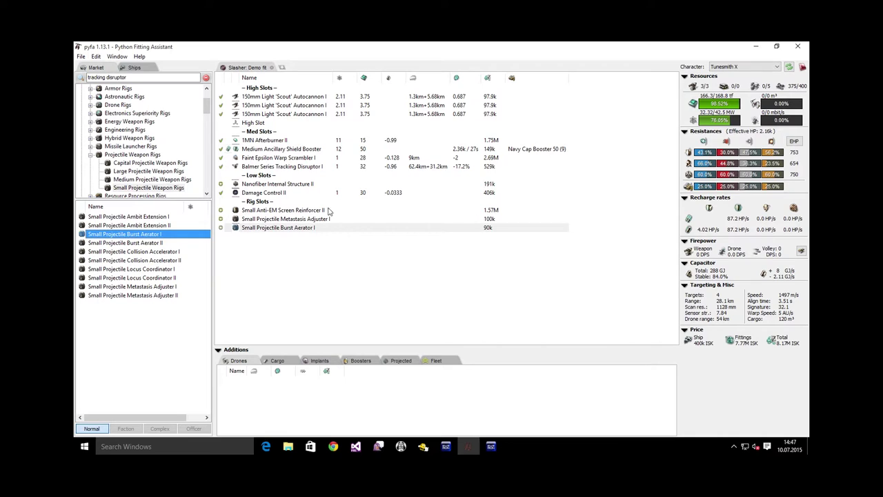
pyautogui.click(414, 218)
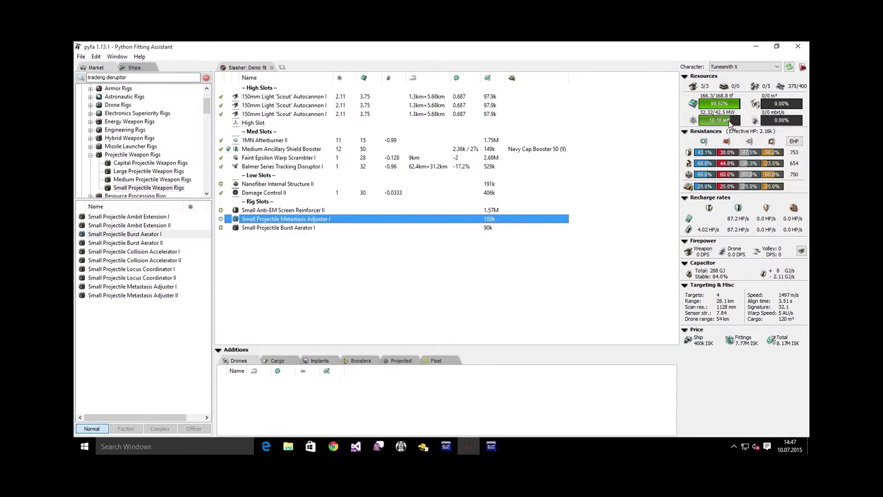
pyautogui.moveTo(730, 122)
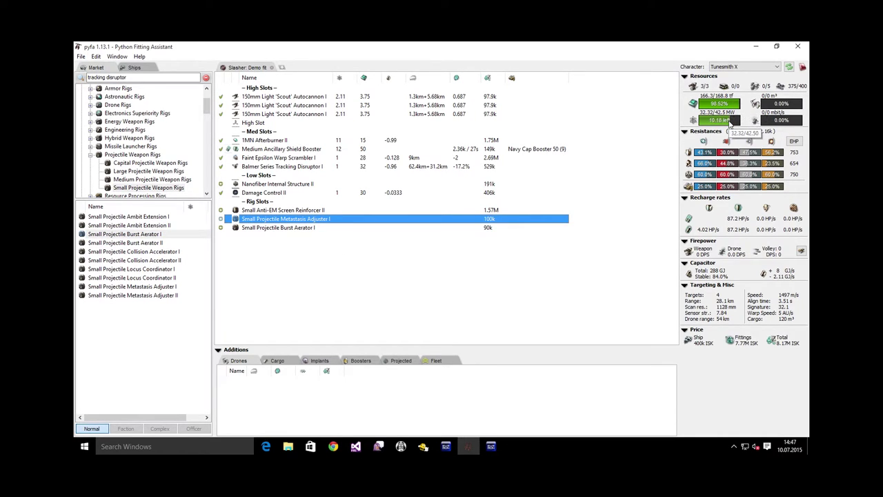
# Step: Search the market for "energy neutralizer" and show the market group of the Small Energy Neutralizer II
pyautogui.click(264, 124)
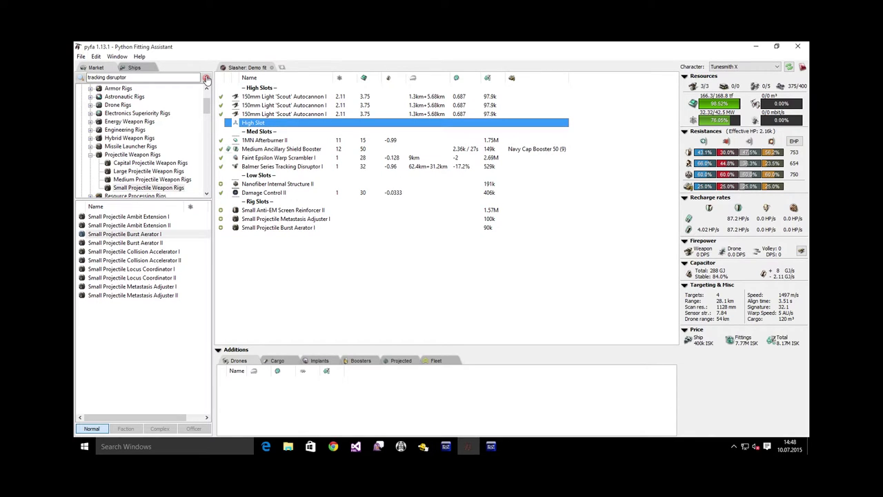
pyautogui.click(206, 78)
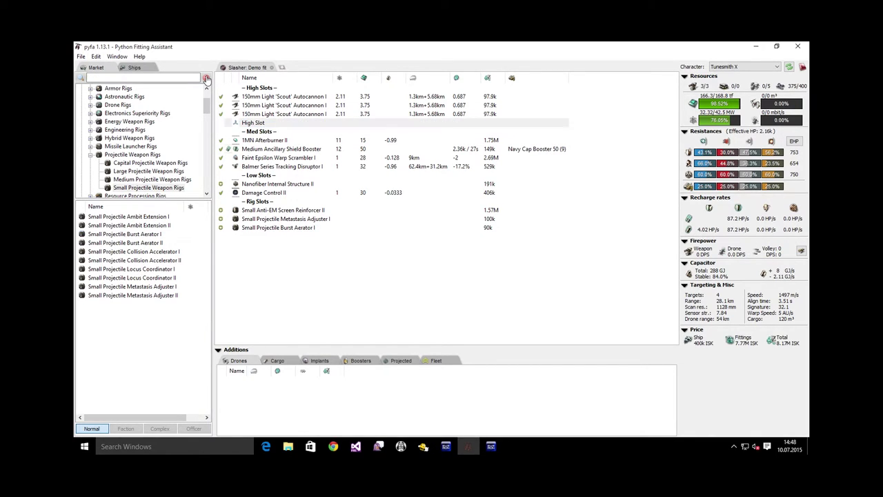
pyautogui.write('energy neutralizer')
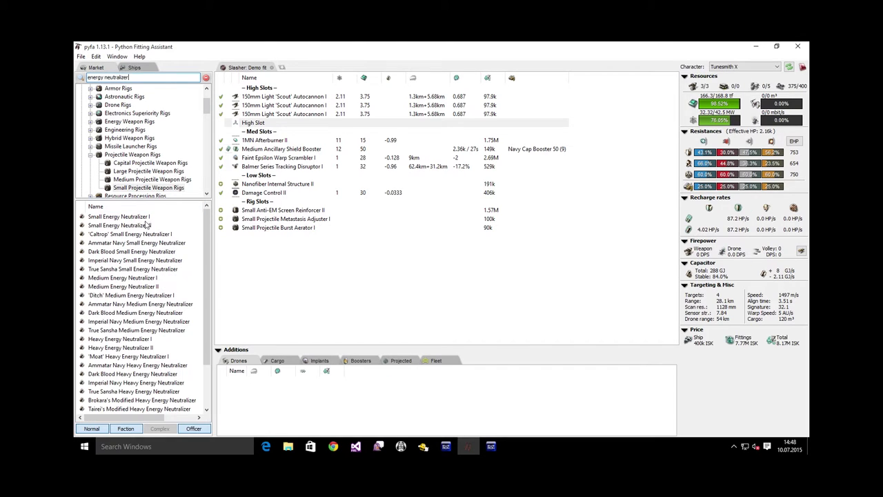
pyautogui.click(133, 227)
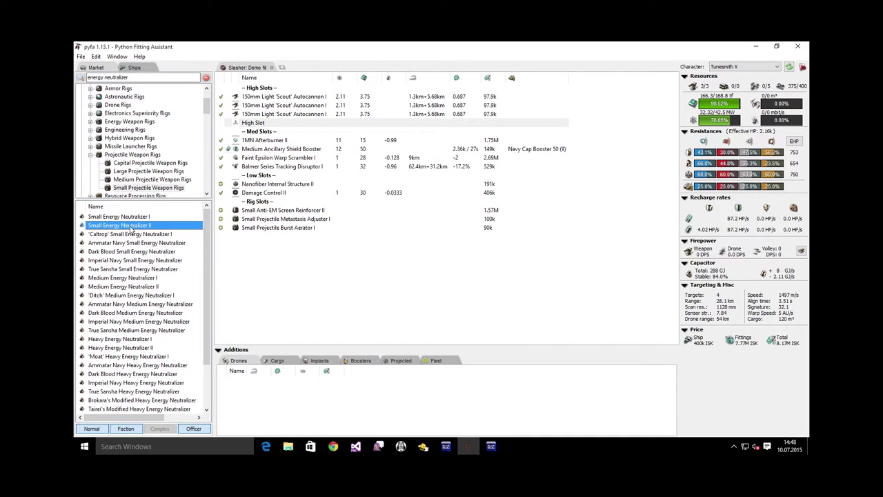
pyautogui.rightClick(130, 229)
pyautogui.click(172, 241)
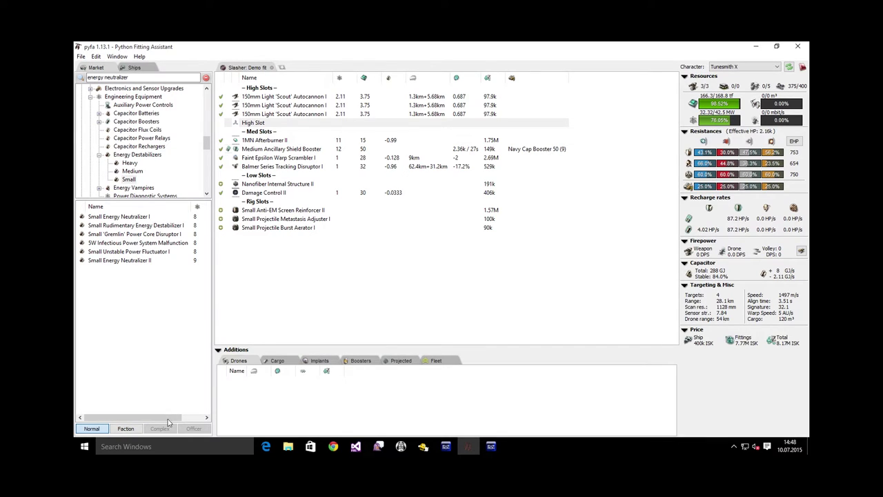
# Step: Compare the CPU usage of the small energy destabilizers and fit a Small Unstable Power Fluctuator I in the free high slot
pyautogui.moveTo(168, 419); pyautogui.dragTo(187, 419)
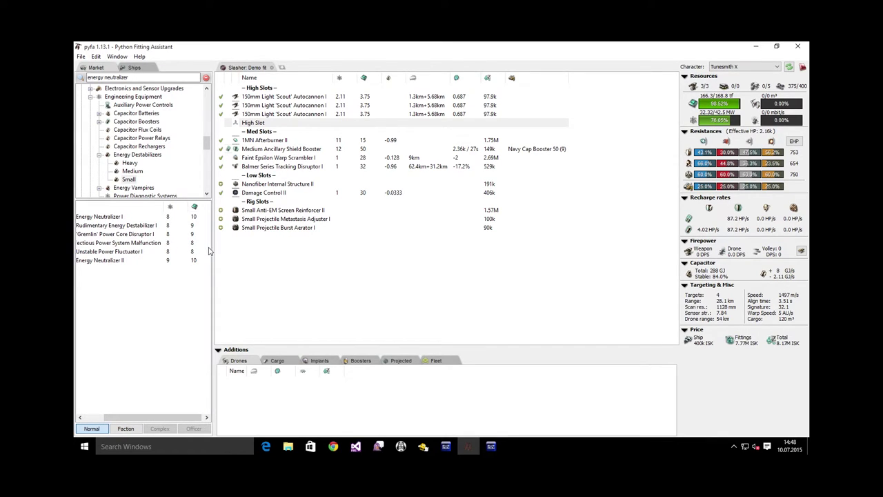
pyautogui.moveTo(740, 104)
pyautogui.moveTo(176, 421)
pyautogui.mouseDown()
pyautogui.moveTo(156, 420)
pyautogui.moveTo(176, 420)
pyautogui.mouseUp()
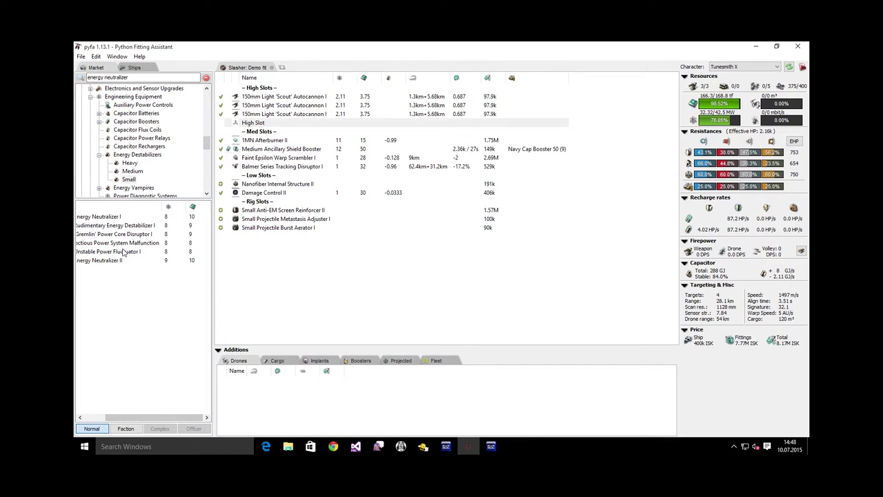
pyautogui.click(158, 252)
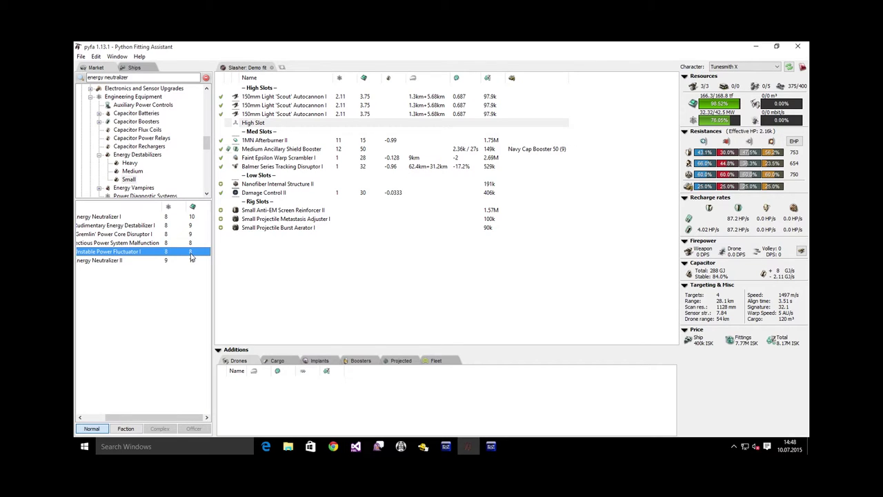
pyautogui.doubleClick(193, 253)
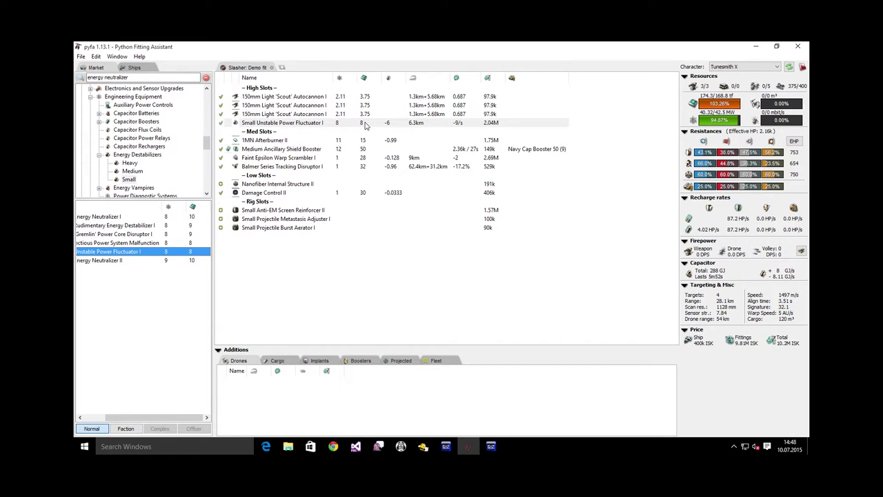
# Step: Check the CPU load and fitted modules, and look up the Internal Force Field Array I in the Damage Control II's market group
pyautogui.moveTo(736, 107)
pyautogui.click(338, 143)
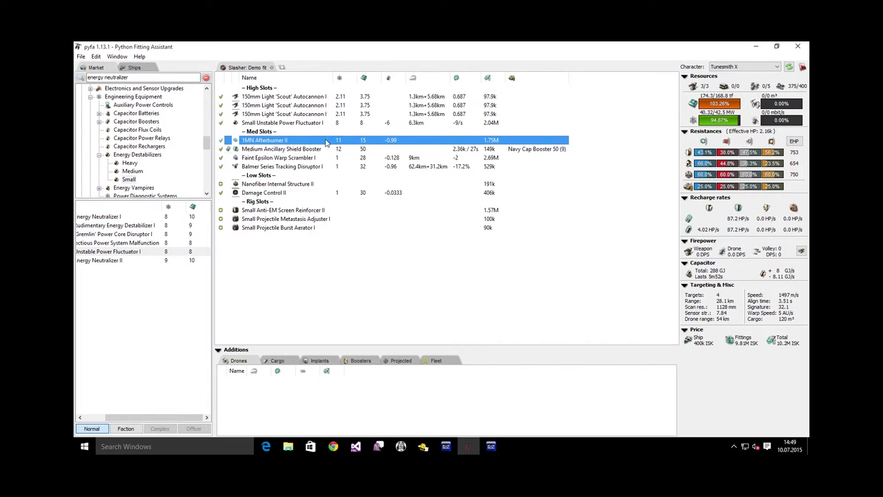
pyautogui.click(338, 184)
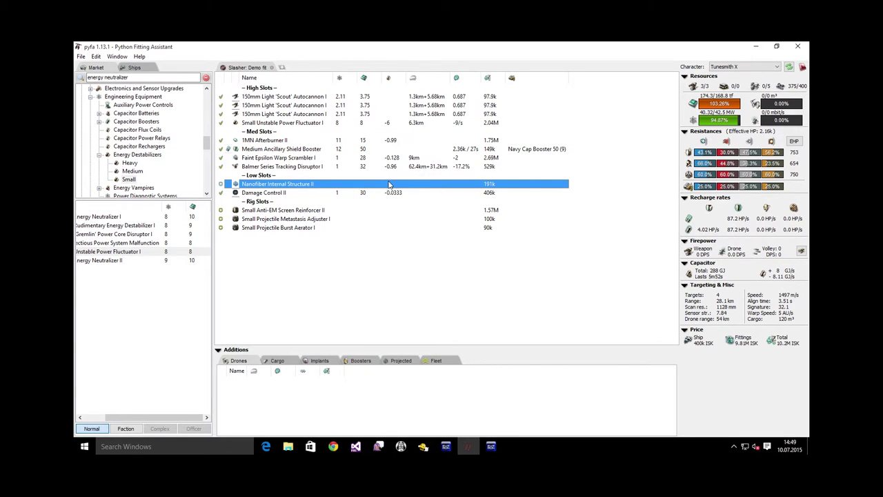
pyautogui.click(331, 194)
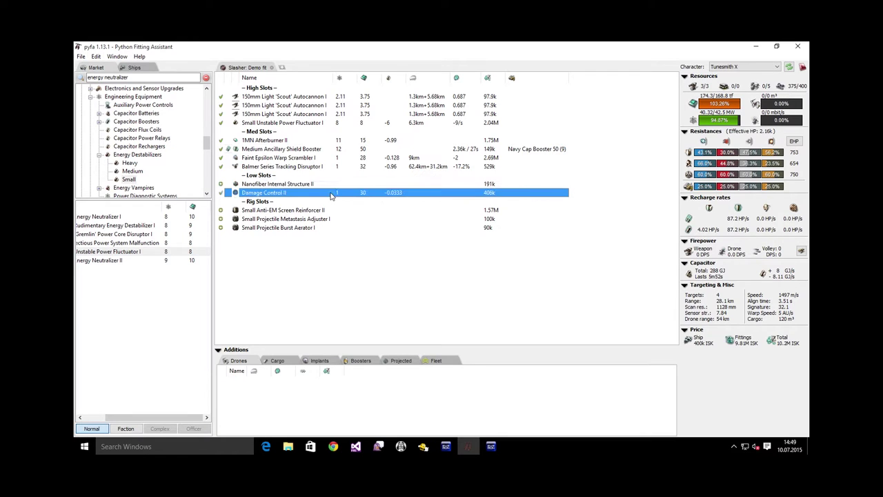
pyautogui.rightClick(370, 196)
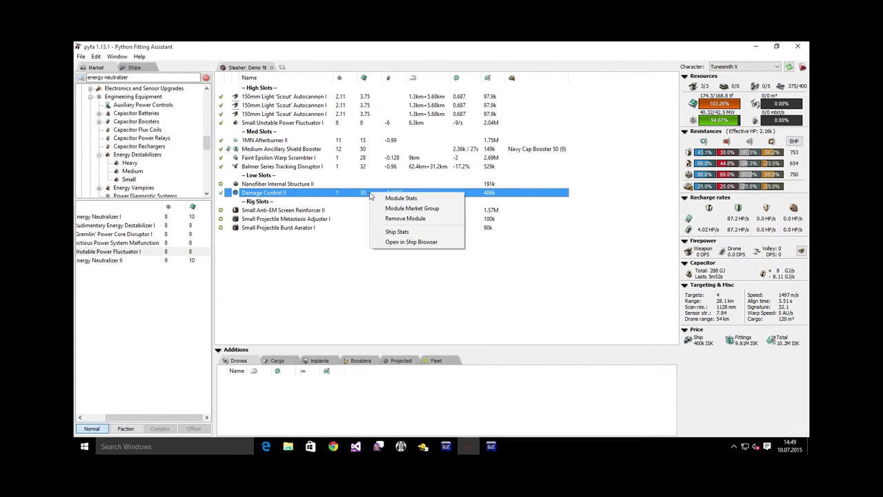
pyautogui.click(386, 208)
pyautogui.click(128, 314)
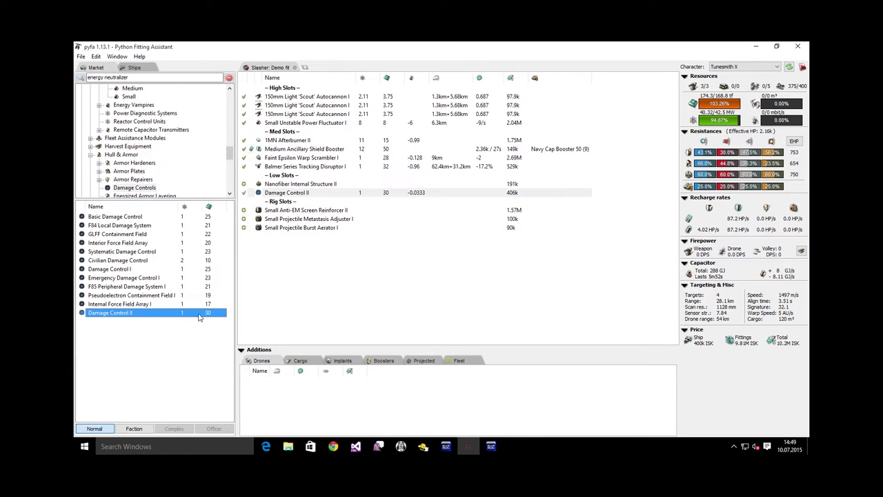
pyautogui.click(209, 303)
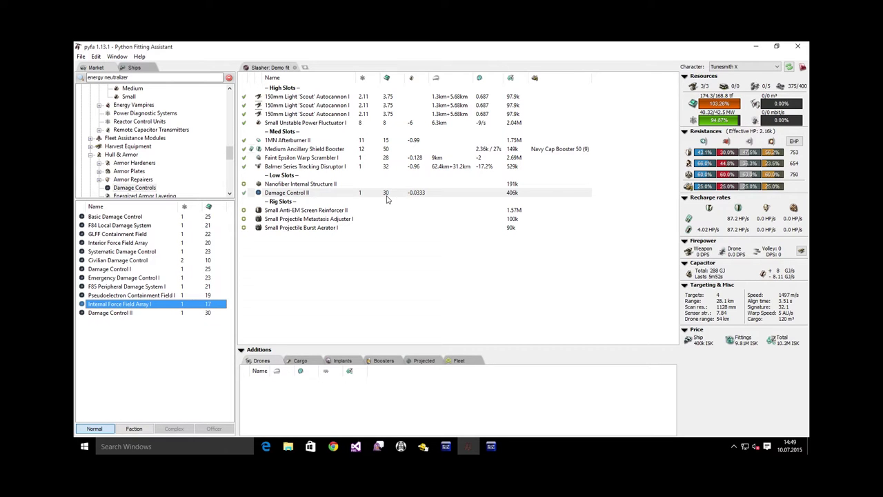
# Step: Switch to EVEMon and narrow the damage control comparison to Damage Control II and Internal Force Field Array I
pyautogui.click(491, 447)
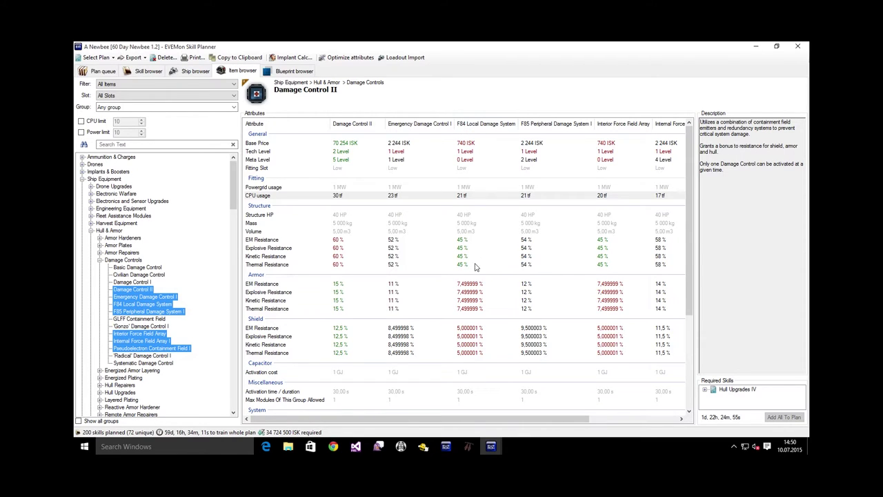
pyautogui.keyDown('ctrl'); pyautogui.click(145, 304); pyautogui.keyUp('ctrl')
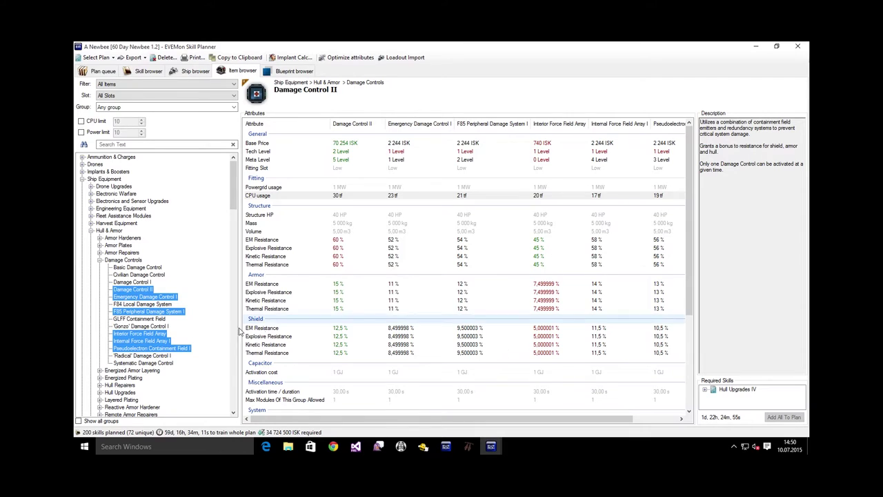
pyautogui.keyDown('ctrl'); pyautogui.click(140, 335); pyautogui.keyUp('ctrl')
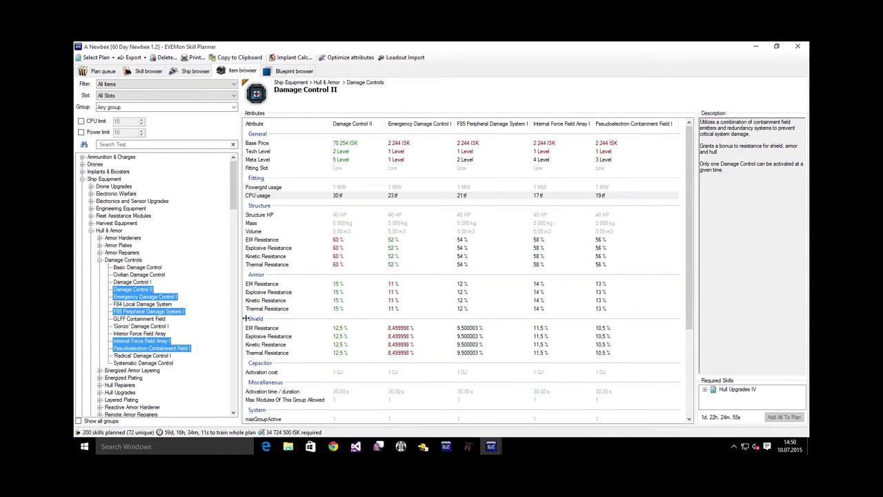
pyautogui.keyDown('ctrl'); pyautogui.click(158, 298); pyautogui.keyUp('ctrl')
pyautogui.keyDown('ctrl'); pyautogui.click(156, 312); pyautogui.keyUp('ctrl')
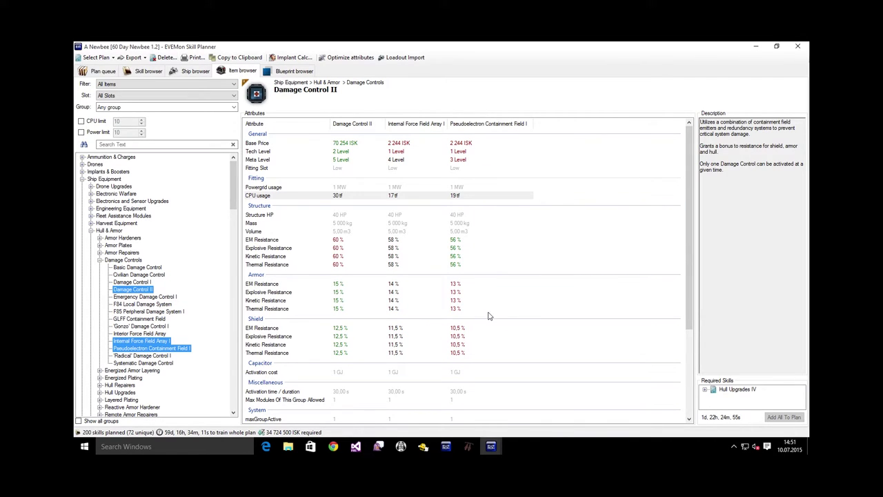
pyautogui.keyDown('ctrl'); pyautogui.click(132, 349); pyautogui.keyUp('ctrl')
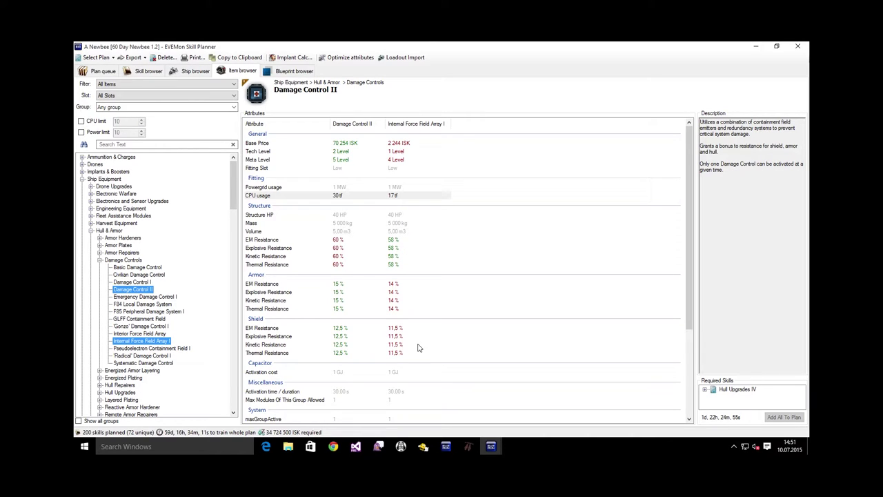
# Step: Examine the structure, armor and shield resistances of the two compared damage controls
pyautogui.click(392, 250)
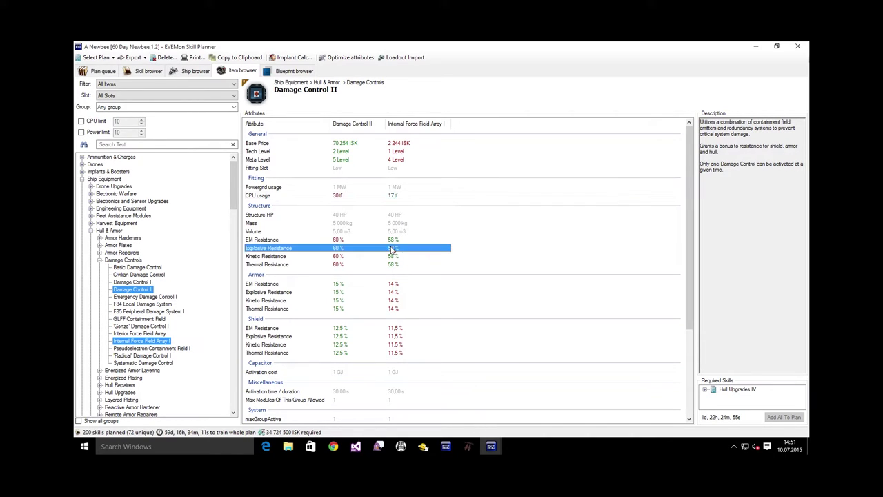
pyautogui.click(379, 292)
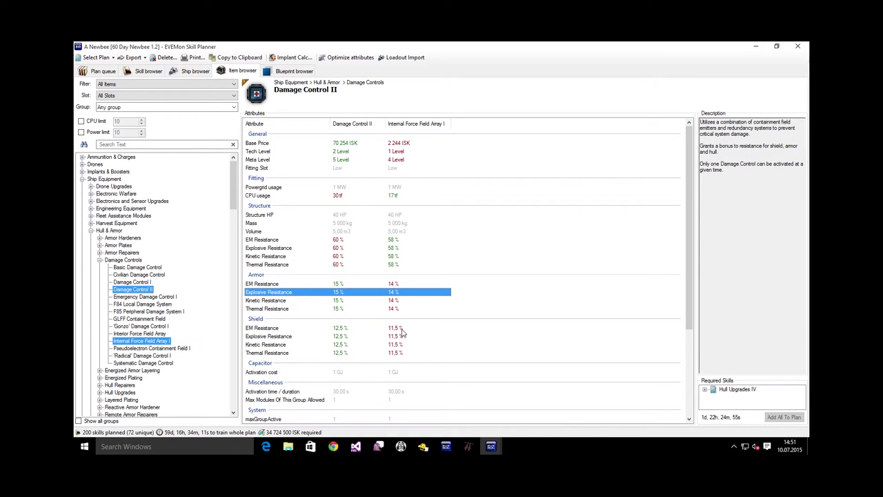
pyautogui.click(401, 329)
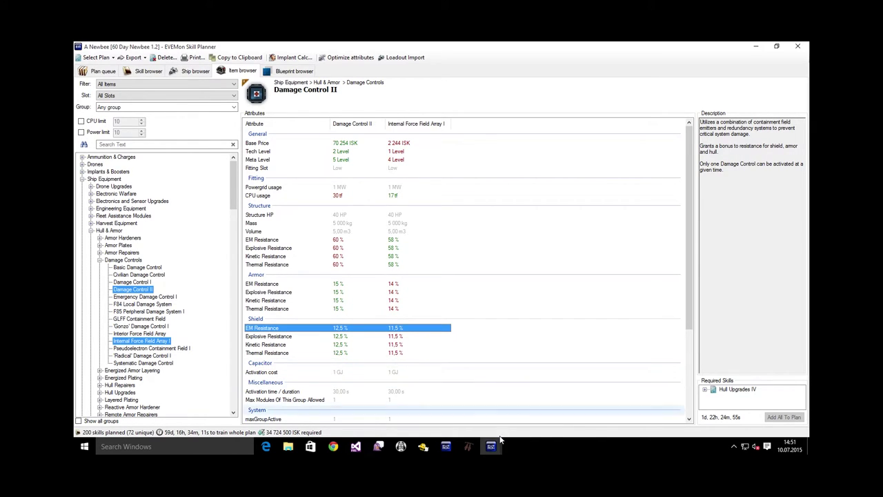
# Step: Switch back to pyfa and replace the Damage Control II with an Internal Force Field Array I, reviewing its price
pyautogui.click(469, 446)
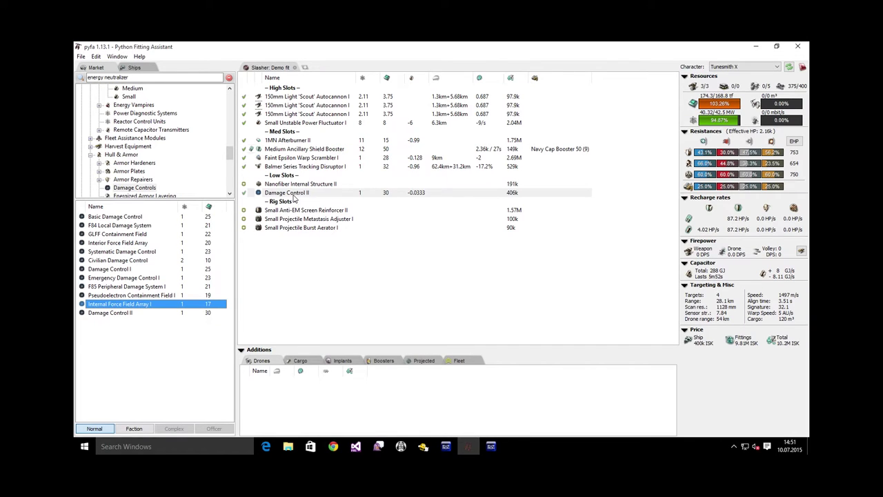
pyautogui.moveTo(295, 199); pyautogui.dragTo(295, 196)
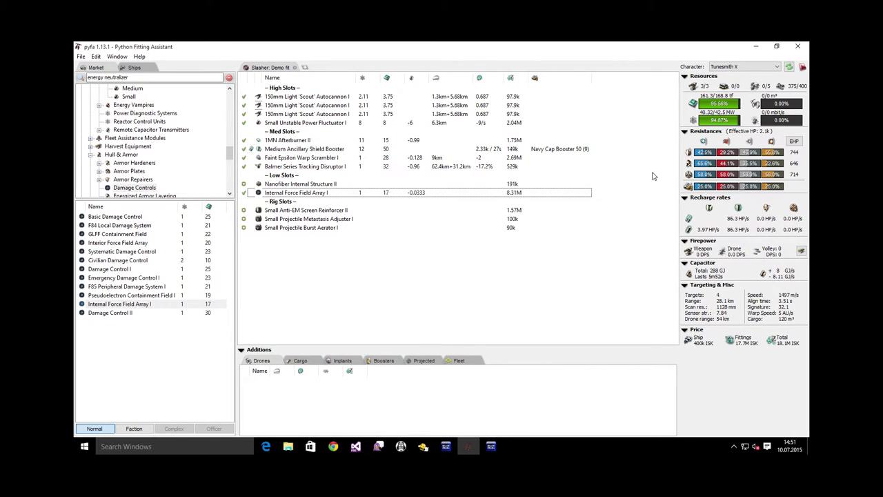
pyautogui.click(523, 196)
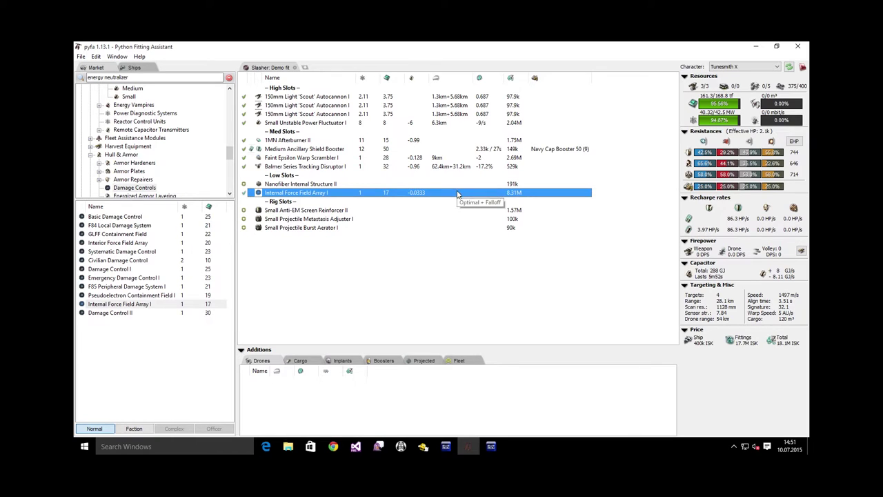
pyautogui.click(453, 271)
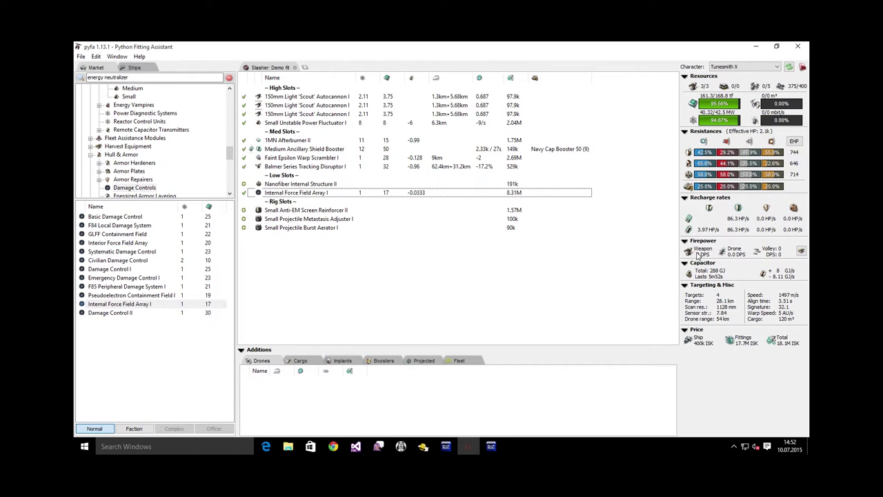
# Step: Load Republic Fleet Phased Plasma S into all three 150mm Light 'Scout' Autocannons and set the guns to overheated
pyautogui.click(300, 100)
pyautogui.keyDown('shift'); pyautogui.click(297, 116); pyautogui.keyUp('shift')
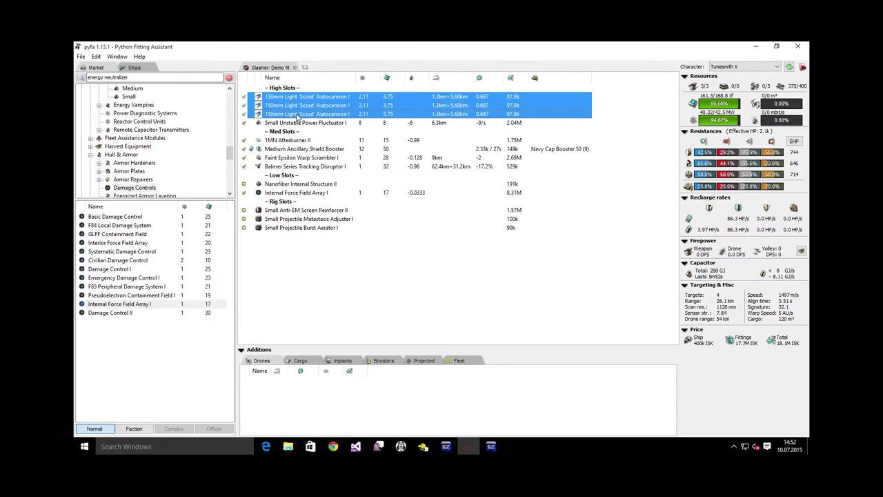
pyautogui.rightClick(297, 116)
pyautogui.moveTo(321, 120)
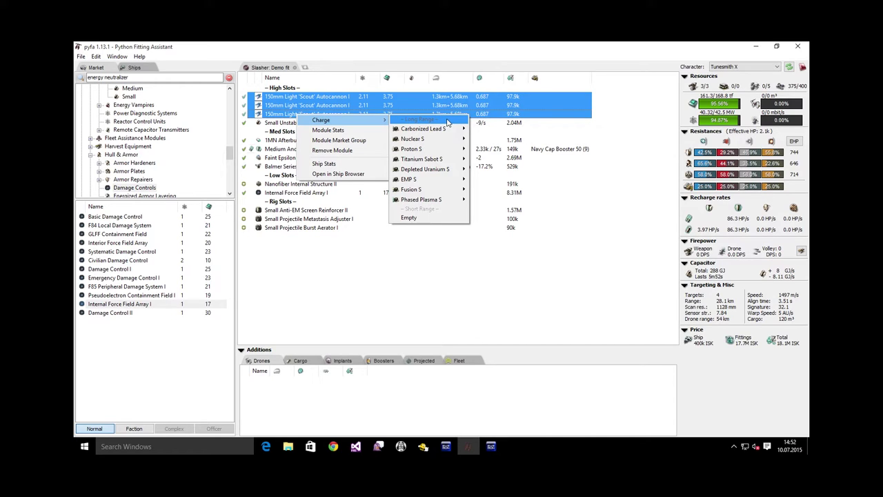
pyautogui.moveTo(428, 200)
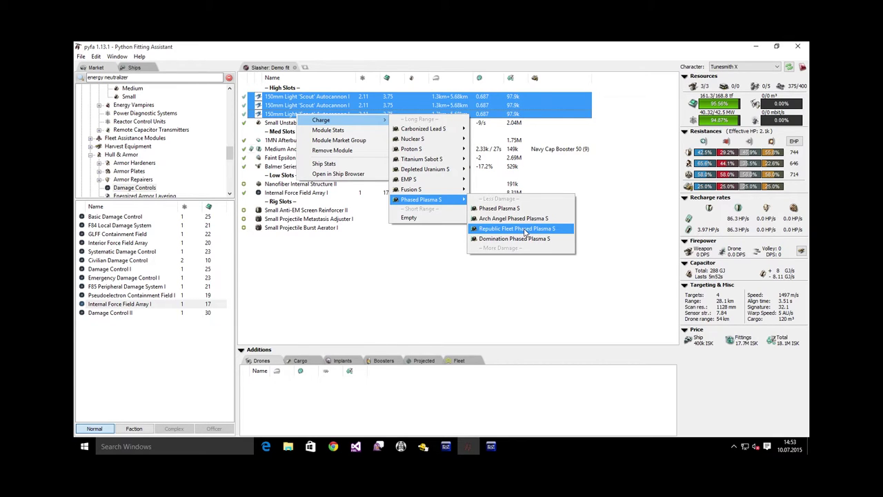
pyautogui.click(525, 232)
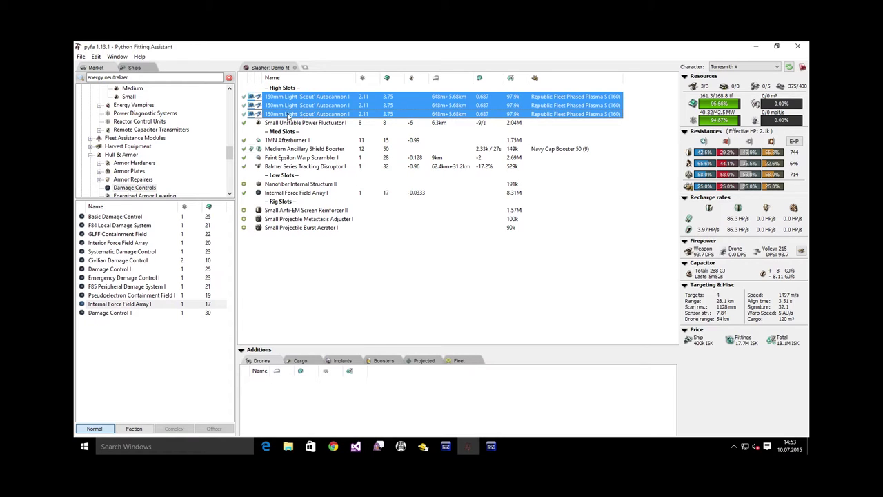
pyautogui.click(243, 105)
pyautogui.click(360, 255)
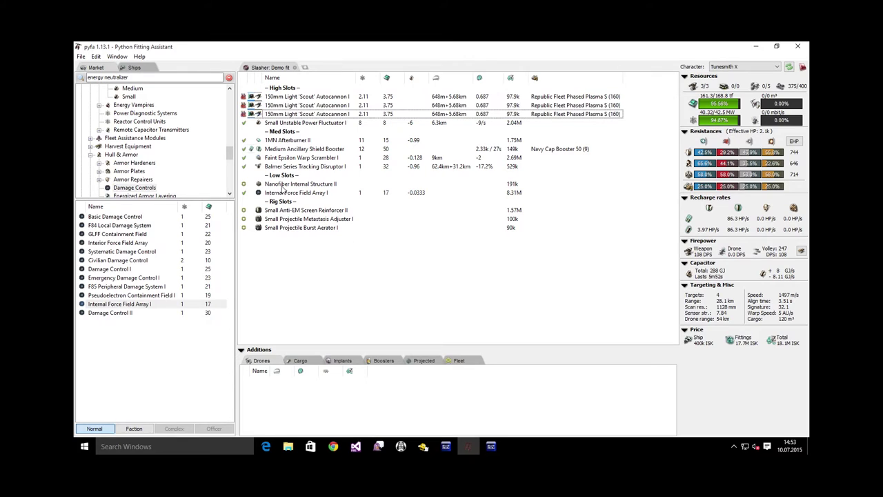
# Step: Overheat the 1MN Afterburner II to check the ship's speed, and return it to normal activation
pyautogui.rightClick(243, 141)
pyautogui.moveTo(786, 299)
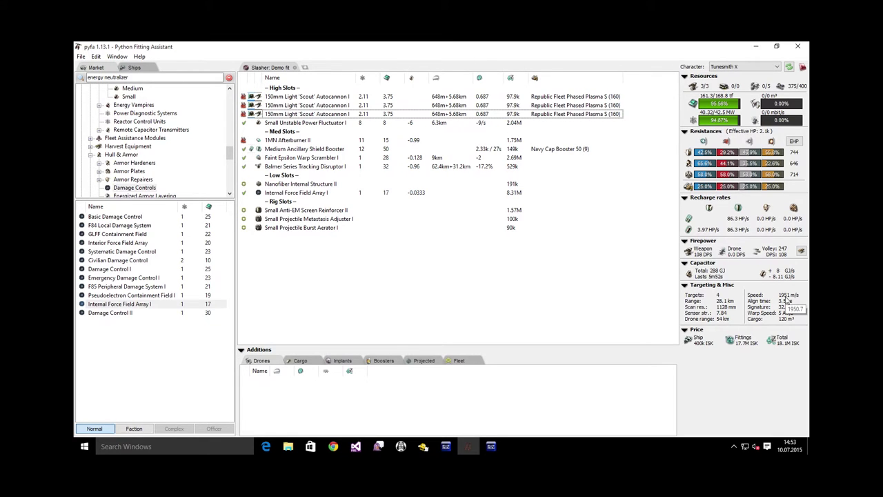
pyautogui.rightClick(243, 141)
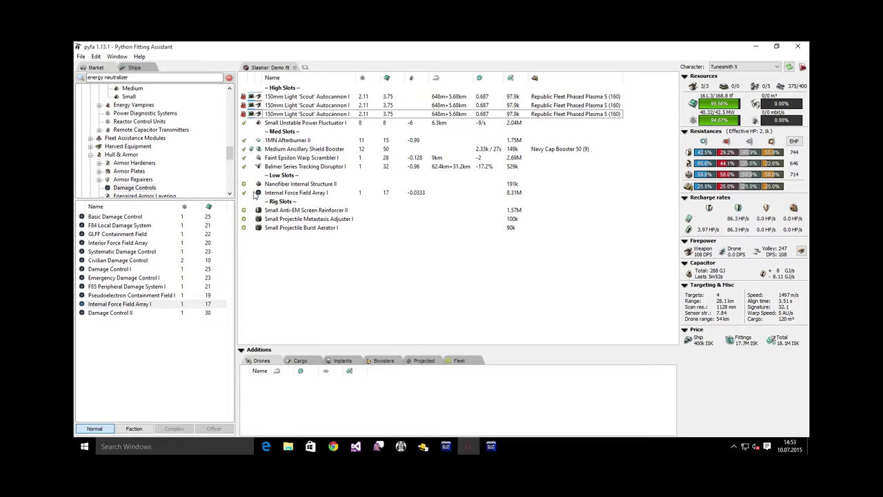
pyautogui.click(274, 144)
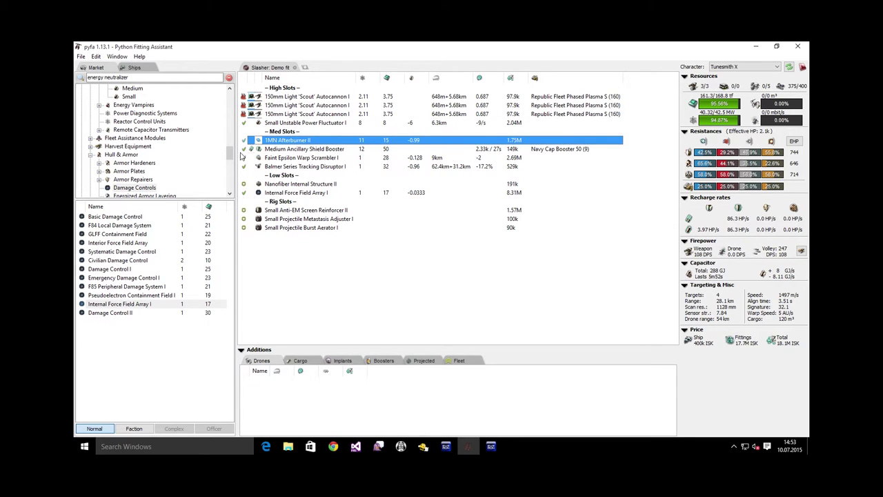
# Step: Overheat the Medium Ancillary Shield Booster and the Faint Epsilon Warp Scrambler I to check boost rate and range
pyautogui.rightClick(243, 150)
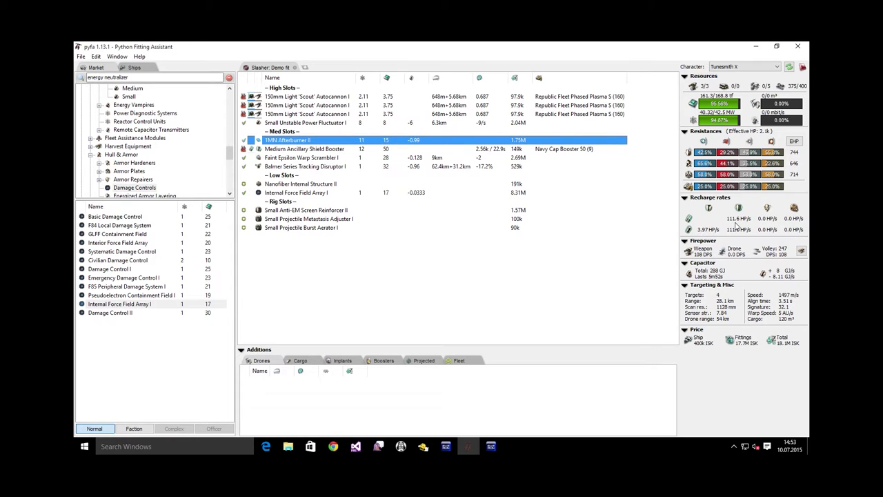
pyautogui.rightClick(243, 157)
pyautogui.click(449, 160)
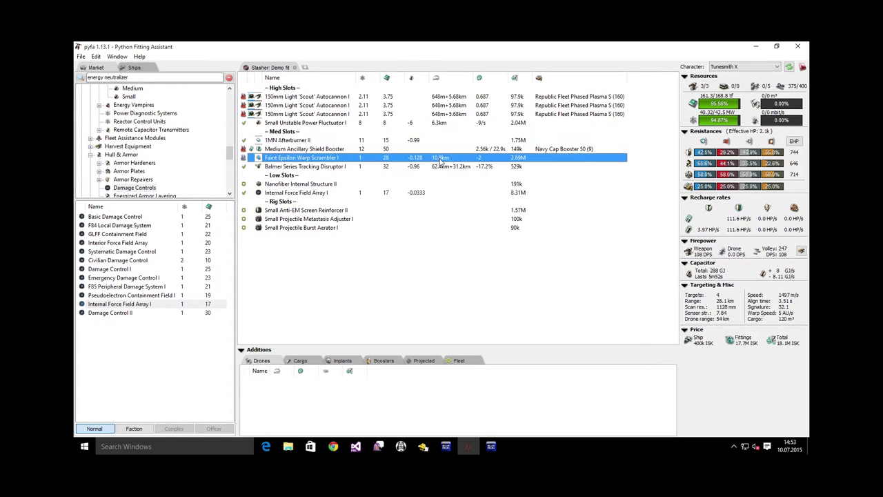
# Step: Load a Tracking Speed Disruption Script into the Balmer Series Tracking Disruptor I and set the module to overheated
pyautogui.rightClick(290, 166)
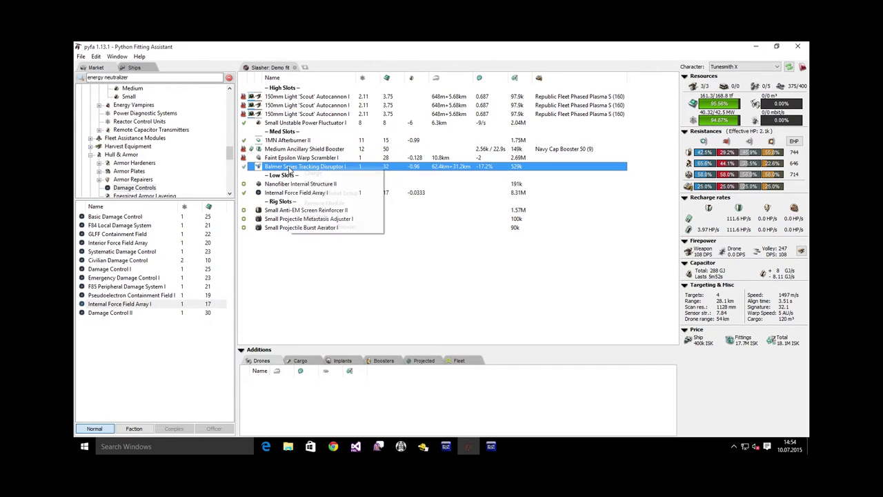
pyautogui.moveTo(314, 174)
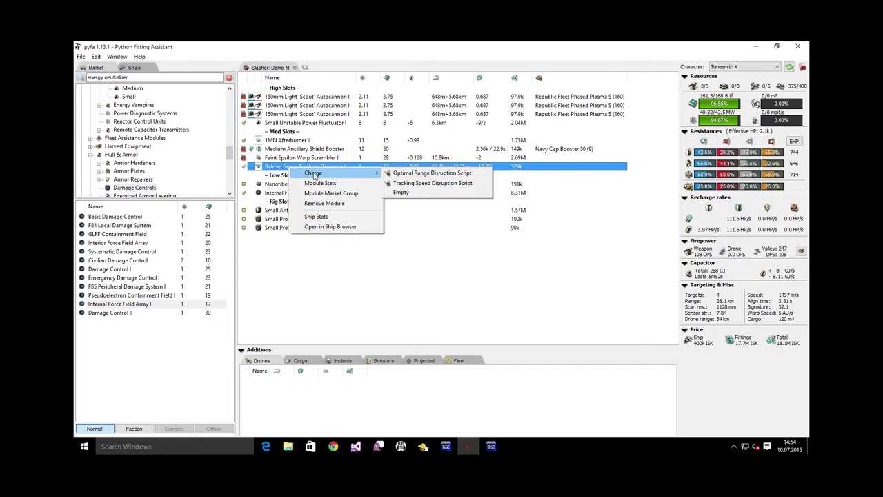
pyautogui.click(450, 186)
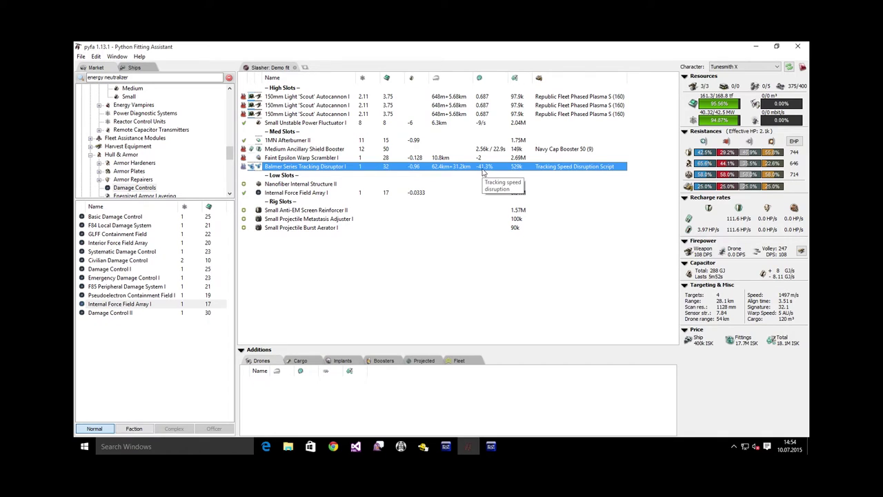
pyautogui.click(400, 193)
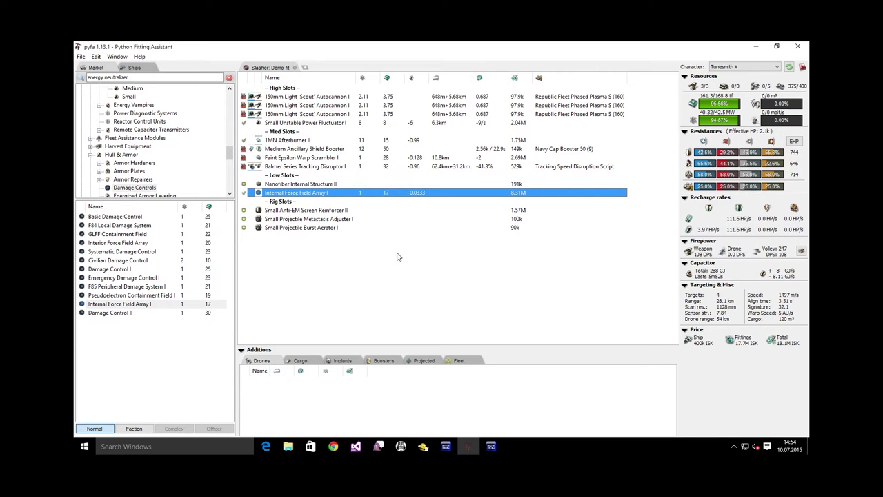
pyautogui.click(314, 167)
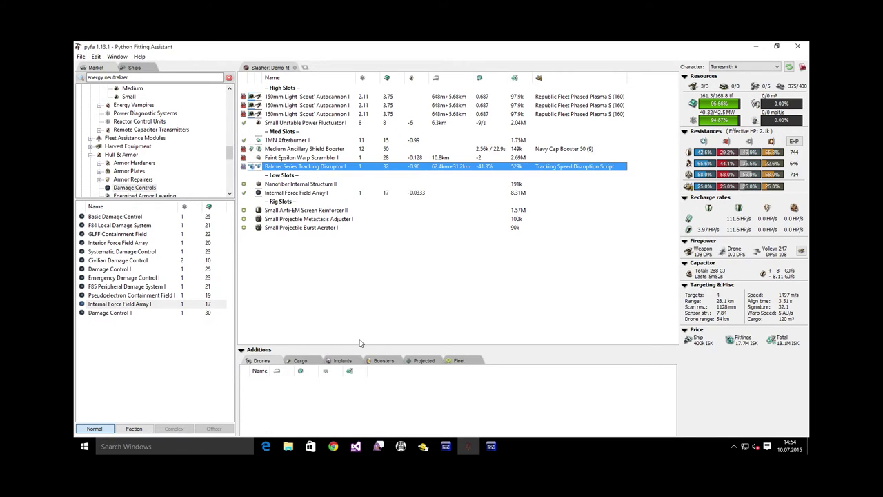
pyautogui.click(384, 302)
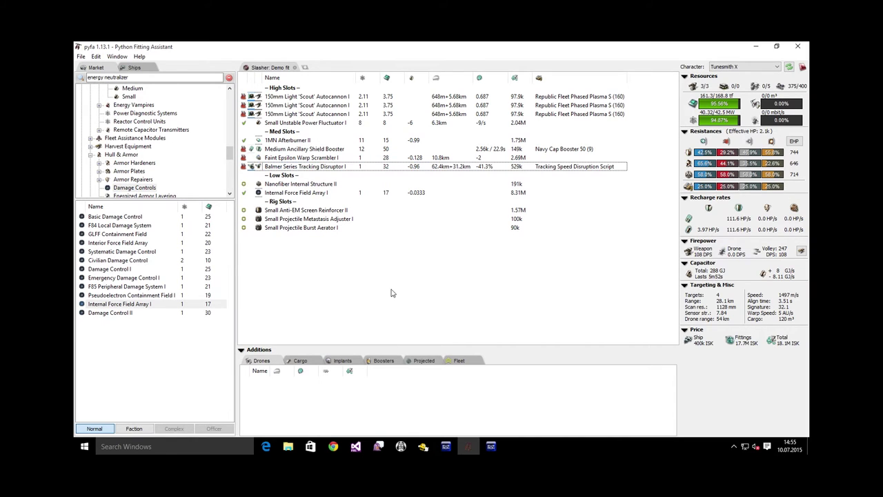
# Step: Find Republic Fleet Phased Plasma S in the market and add 1000 rounds of it to the ship's cargo
pyautogui.click(307, 360)
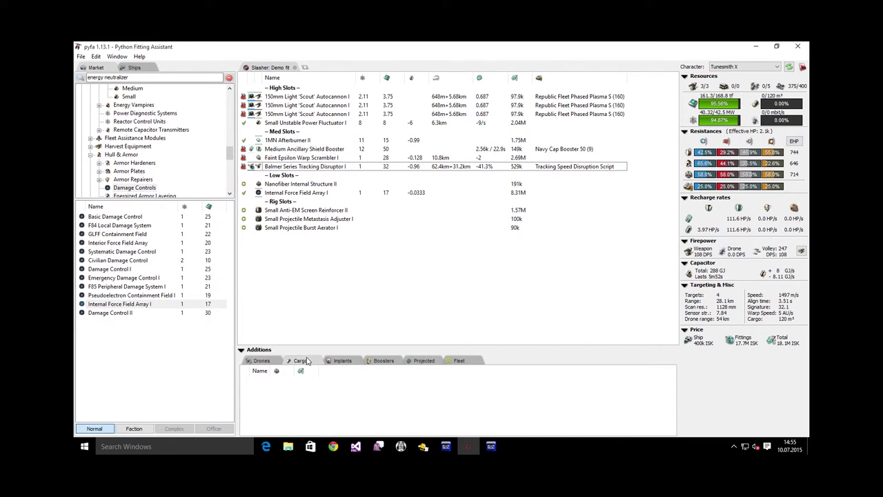
pyautogui.click(148, 79)
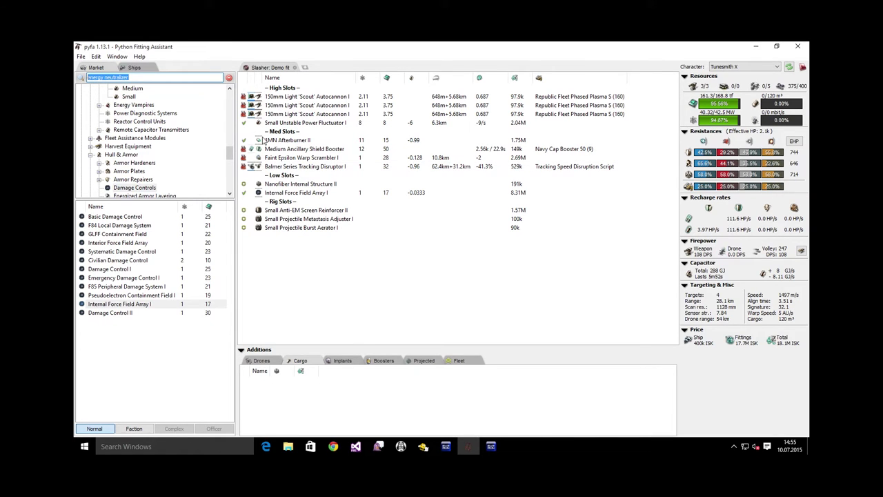
pyautogui.write('republic fleet ph')
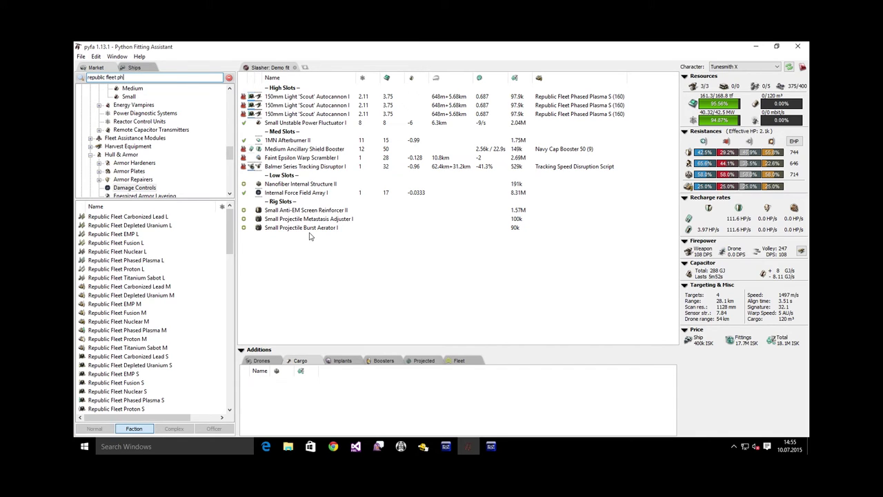
pyautogui.write('a')
pyautogui.moveTo(164, 235); pyautogui.dragTo(304, 400)
pyautogui.rightClick(292, 383)
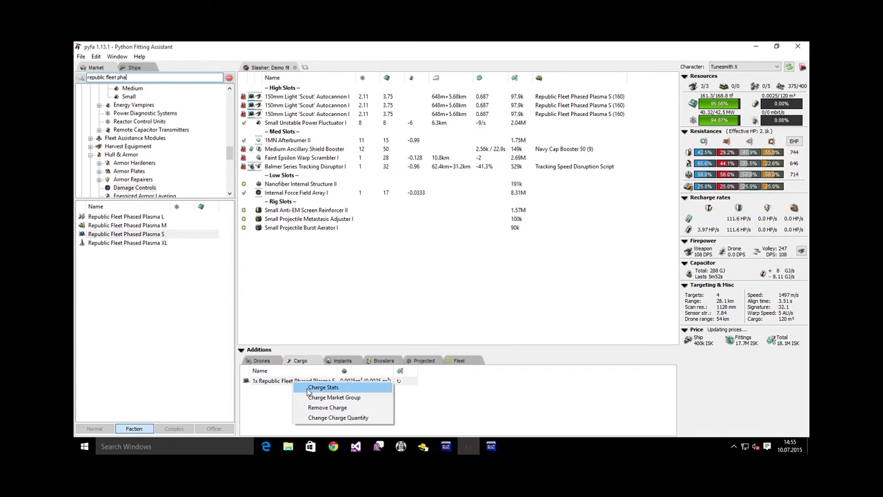
pyautogui.click(359, 417)
pyautogui.write('000')
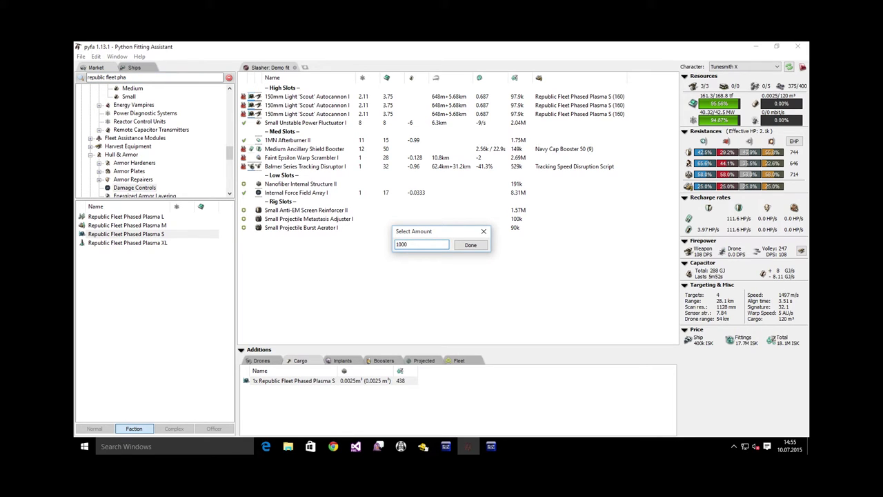
pyautogui.press('Return')
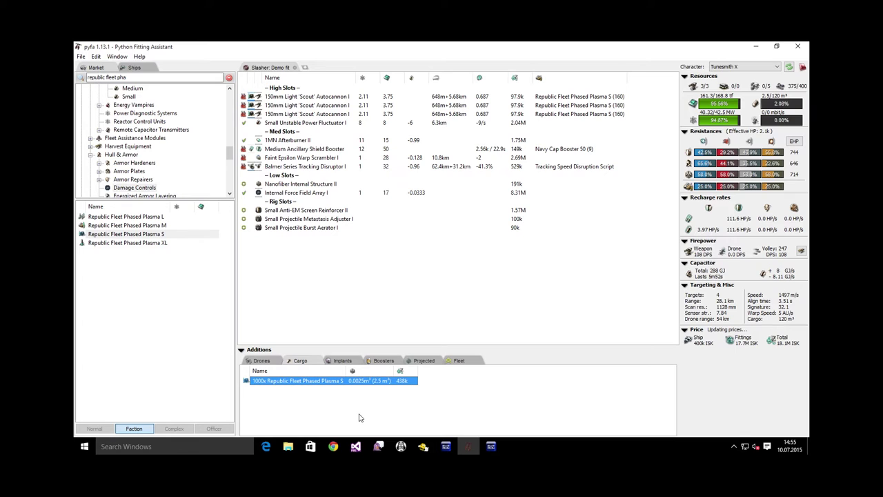
# Step: Find Navy Cap Booster 50 and add 27 of these charges to the cargo for the ancillary shield booster
pyautogui.click(567, 151)
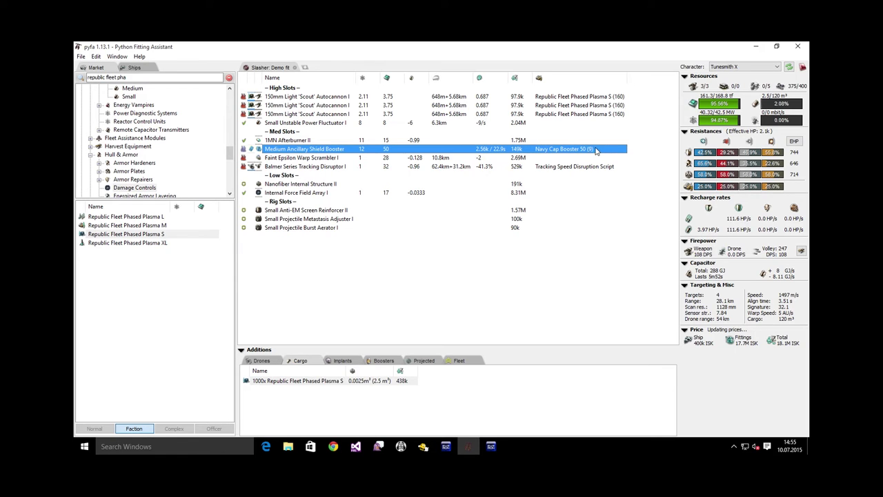
pyautogui.click(137, 78)
pyautogui.hotkey('ctrl', 'a')
pyautogui.write('cap booster 50')
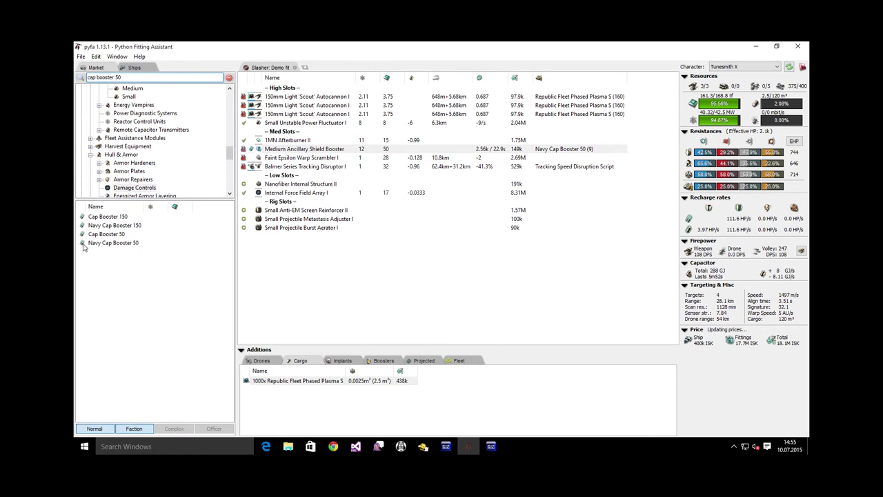
pyautogui.moveTo(130, 246); pyautogui.dragTo(288, 394)
pyautogui.rightClick(288, 394)
pyautogui.click(314, 427)
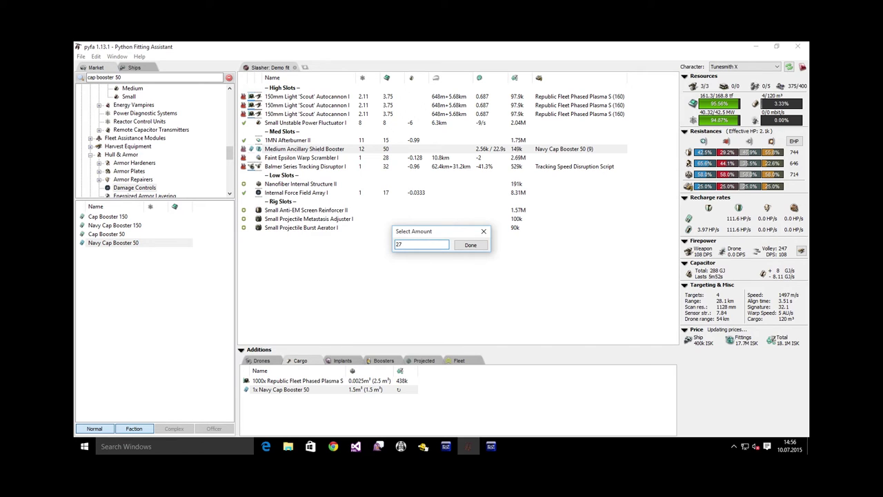
pyautogui.press('Return')
# Step: Find the Tracking Speed Disruption Script for the tracking disruptor and add one to the cargo
pyautogui.click(596, 168)
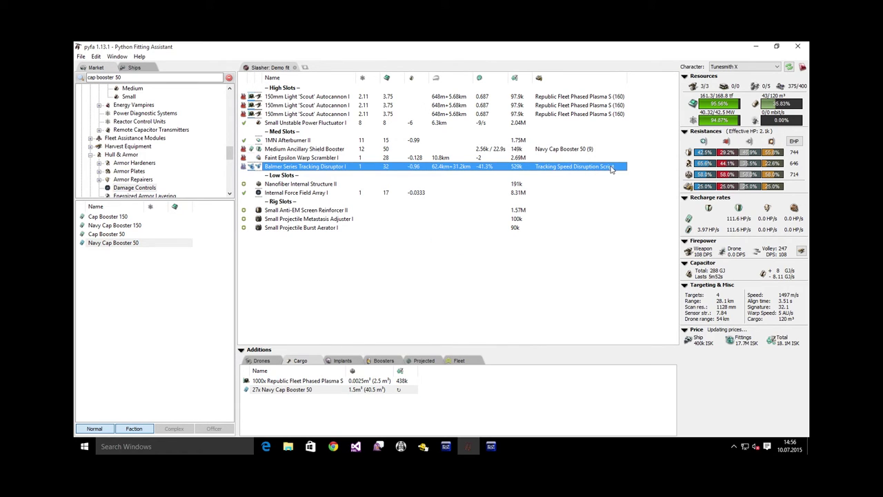
pyautogui.click(116, 78)
pyautogui.hotkey('ctrl', 'a')
pyautogui.write('tracking speed dis')
pyautogui.moveTo(128, 217); pyautogui.dragTo(284, 413)
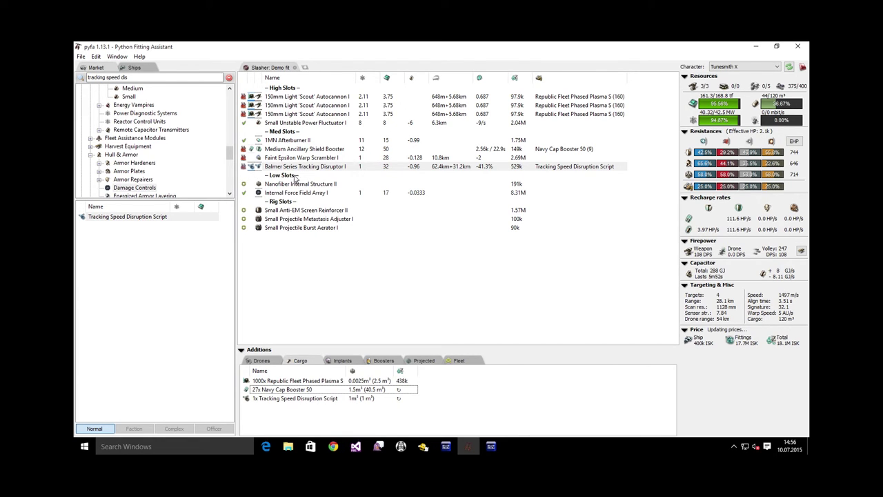
# Step: Find Nanite Repair Paste and add 25 units of it to the cargo
pyautogui.hotkey('ctrl', 'a')
pyautogui.write('repair paste')
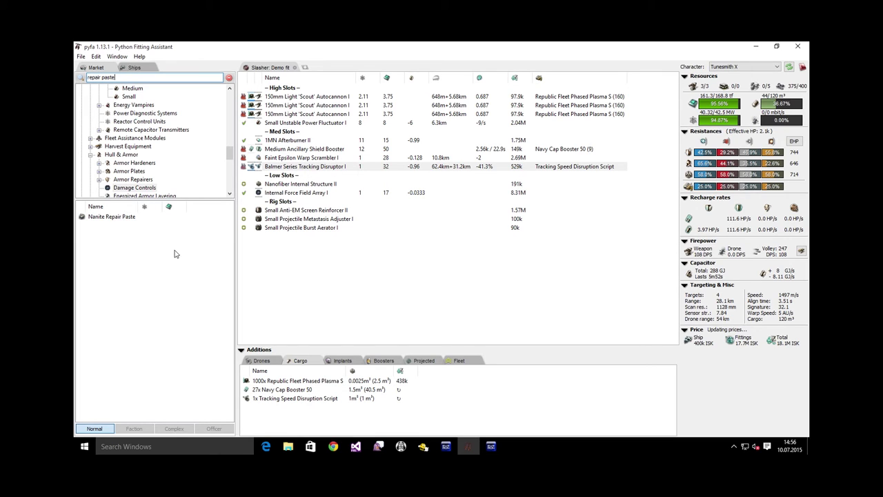
pyautogui.moveTo(125, 218); pyautogui.dragTo(268, 414)
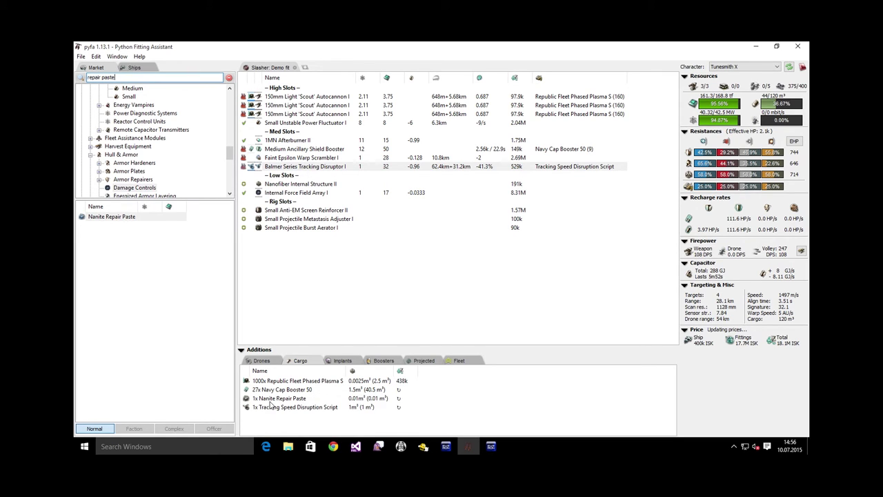
pyautogui.rightClick(271, 404)
pyautogui.click(308, 392)
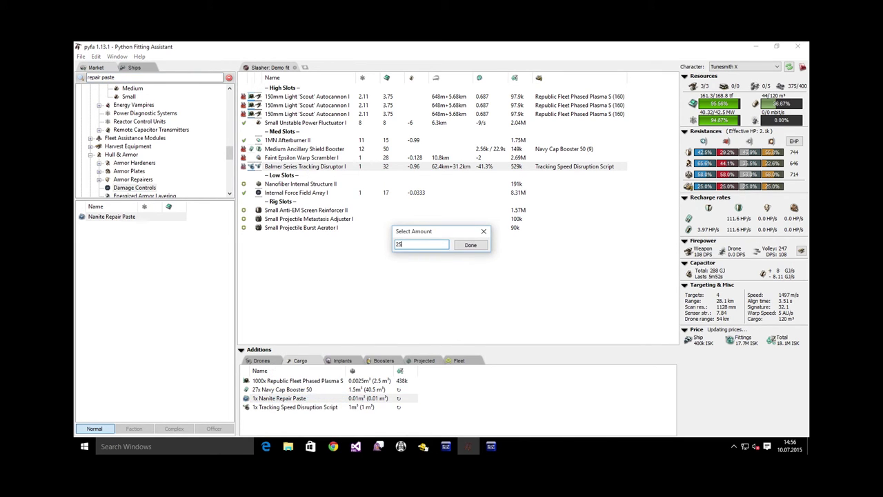
pyautogui.press('Return')
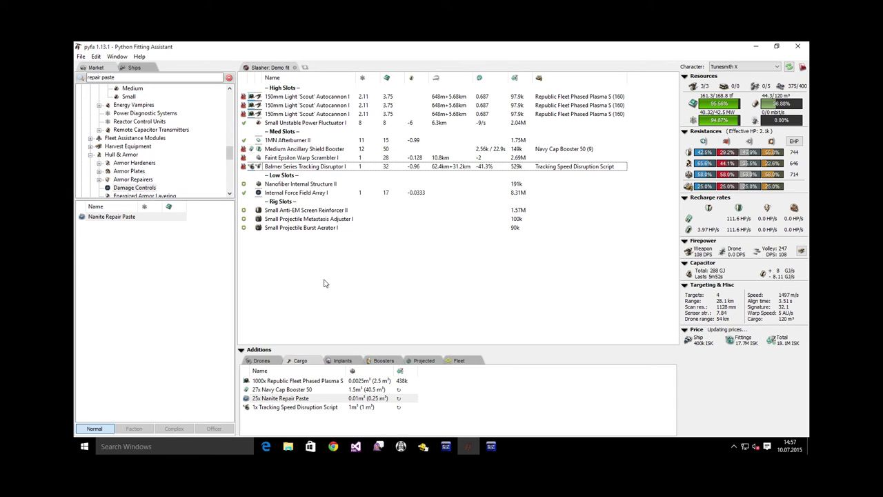
# Step: Export the Slasher demo fit to the clipboard
pyautogui.click(96, 56)
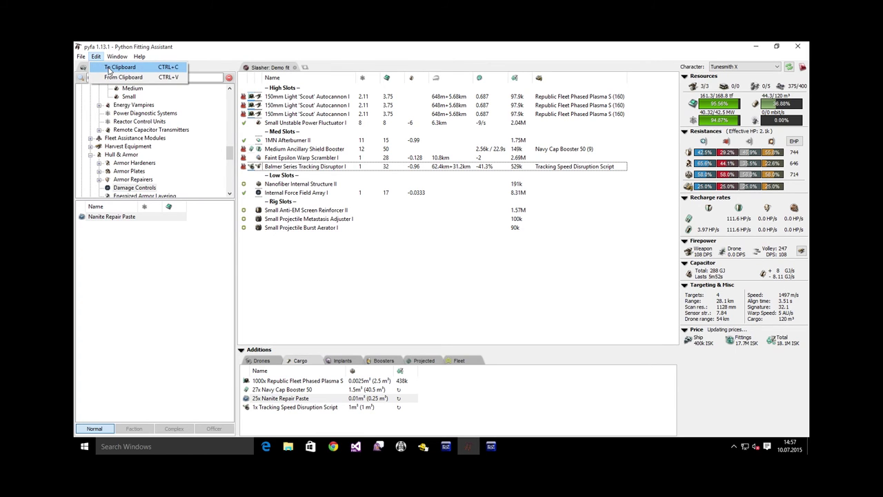
pyautogui.click(109, 67)
pyautogui.click(423, 271)
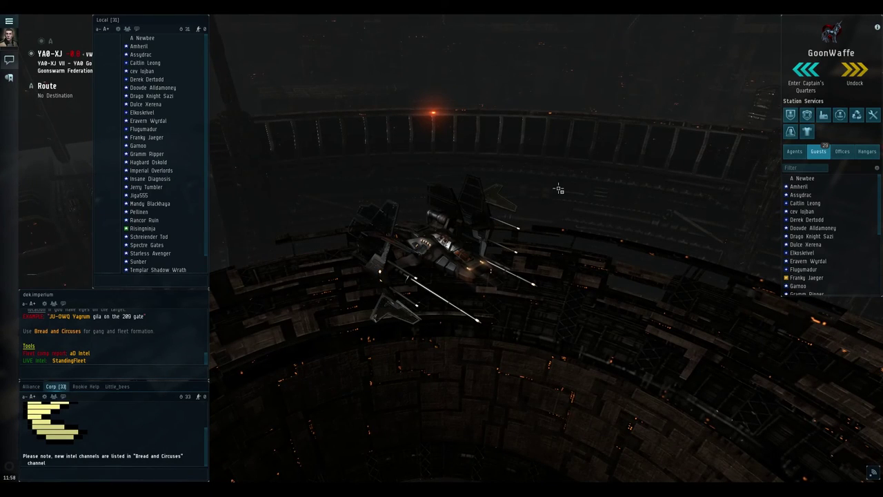
# Step: Switch to EVE Online, import the Slasher fit PVP v6 from the clipboard through fitting management, and save it as a personal fitting
pyautogui.hotkey('alt', 'f')
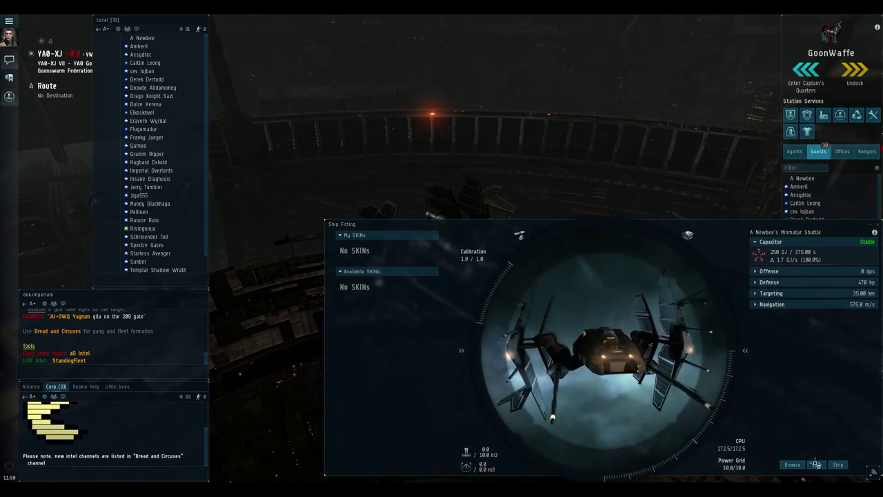
pyautogui.click(791, 465)
pyautogui.moveTo(511, 209); pyautogui.dragTo(422, 56)
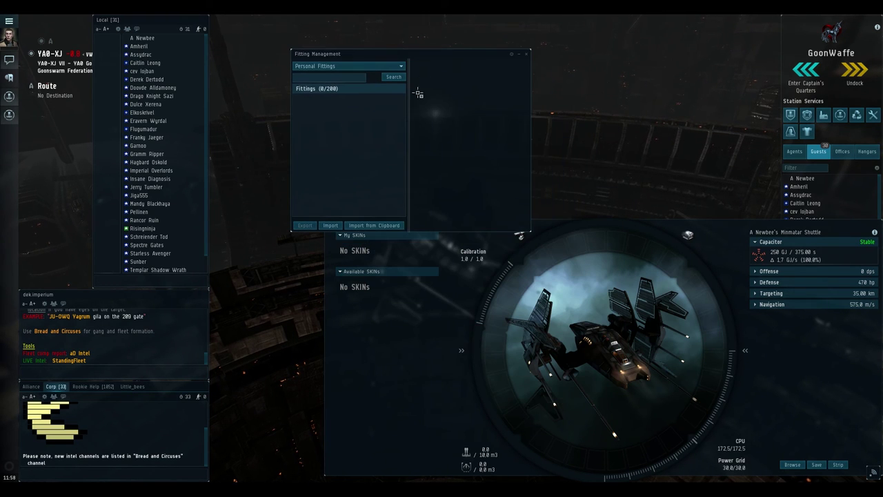
pyautogui.click(370, 226)
pyautogui.moveTo(484, 180); pyautogui.dragTo(627, 69)
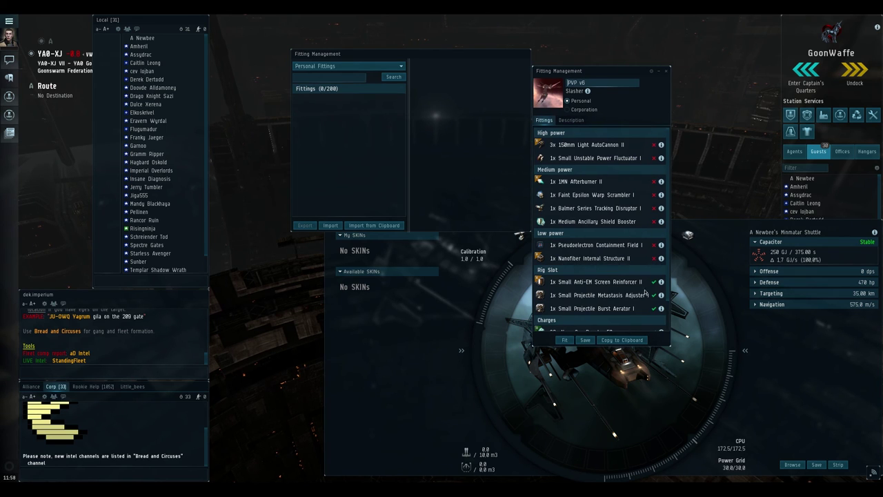
pyautogui.click(585, 341)
# Step: Expand the saved Slasher fitting and add PVP v6 to the quickbar of the regional market
pyautogui.click(314, 98)
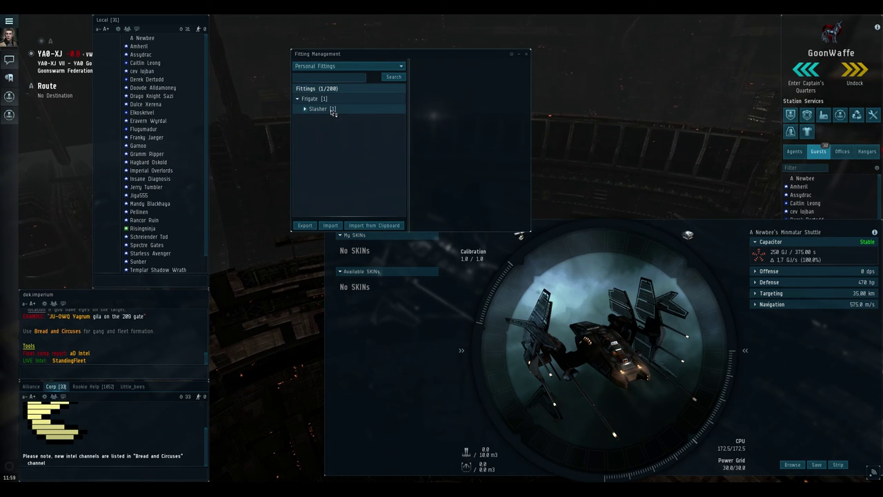
pyautogui.click(334, 111)
pyautogui.moveTo(345, 119); pyautogui.dragTo(271, 122)
pyautogui.hotkey('alt', 'r')
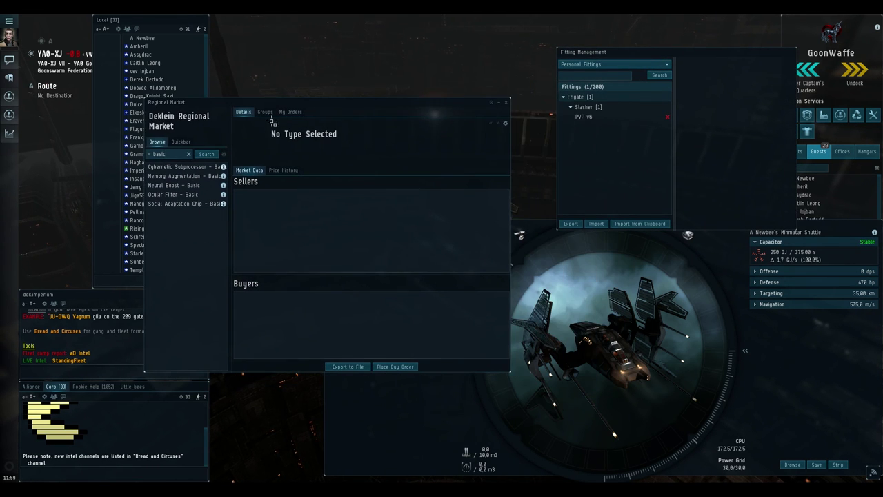
pyautogui.click(180, 142)
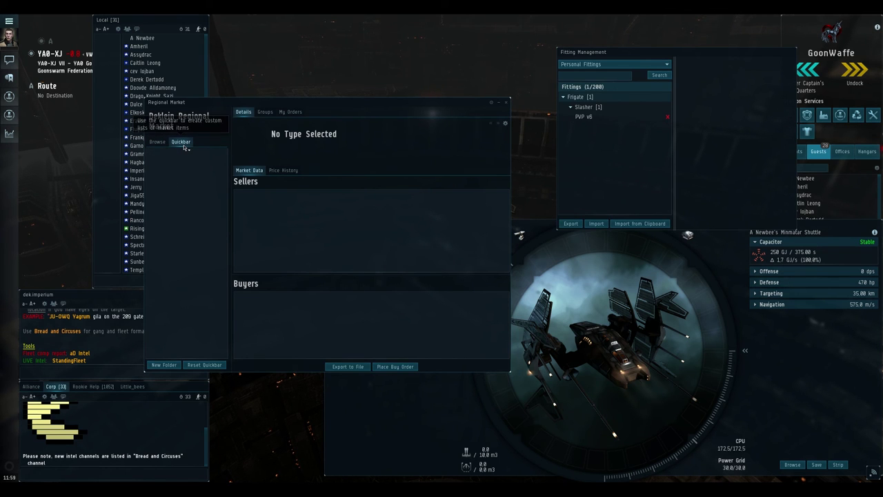
pyautogui.moveTo(590, 120); pyautogui.dragTo(196, 183)
# Step: Expand the PVP v6 quickbar folder and its charges, high, low and medium power groups to review the items to buy
pyautogui.click(151, 153)
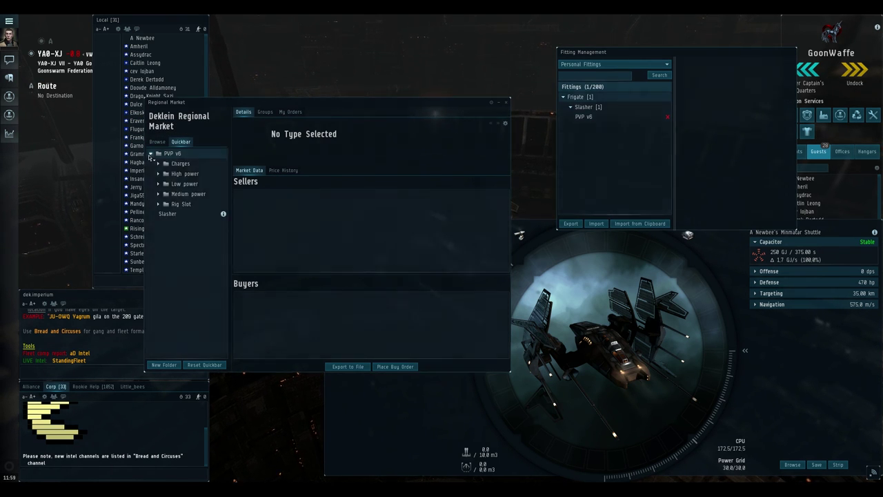
pyautogui.click(158, 164)
pyautogui.click(158, 201)
pyautogui.click(158, 229)
pyautogui.click(158, 258)
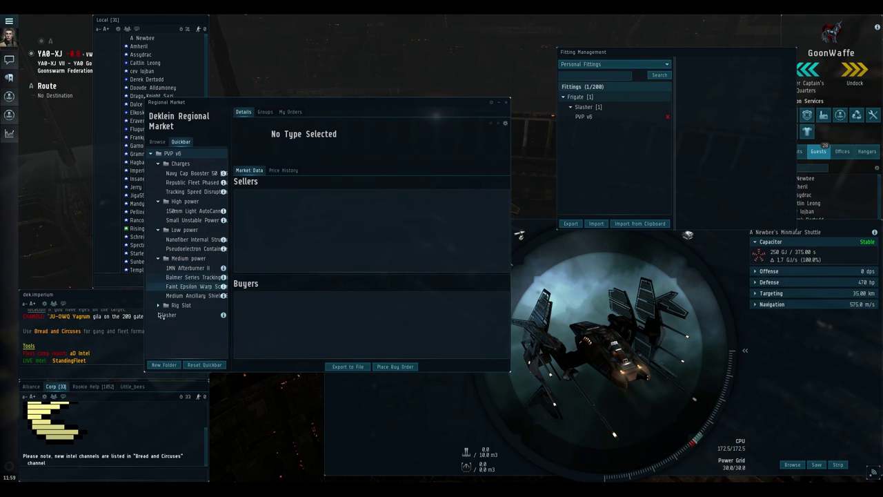
pyautogui.click(183, 267)
pyautogui.click(195, 286)
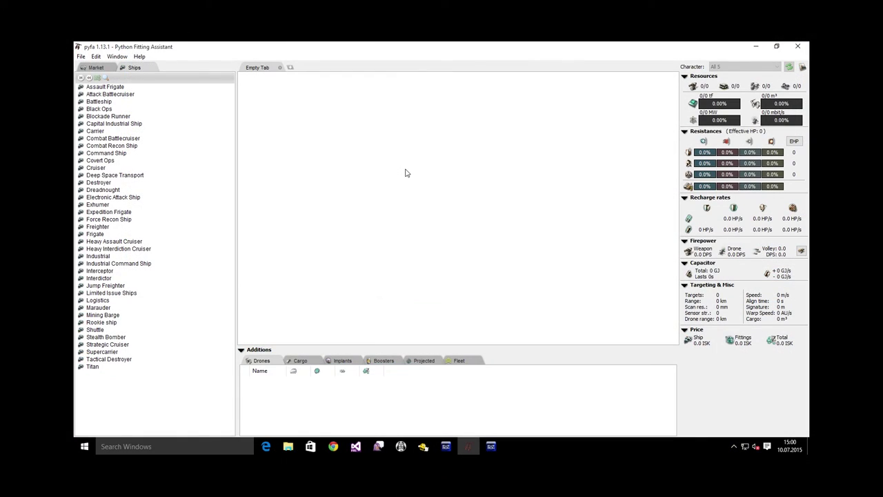